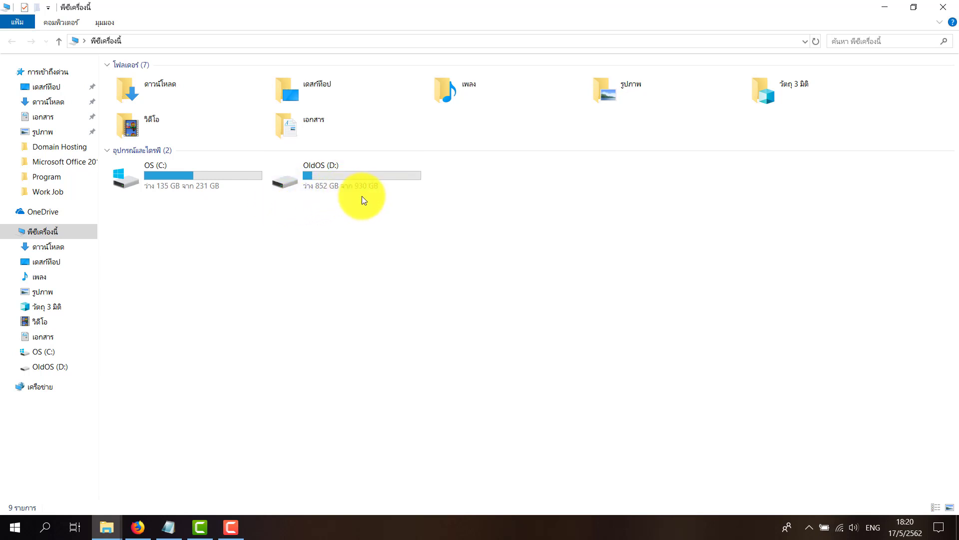
# Step: Change the layout of This PC (พีซีเครื่องนี้) to the Content (เนื้อหา) view
pyautogui.moveTo(357, 189)
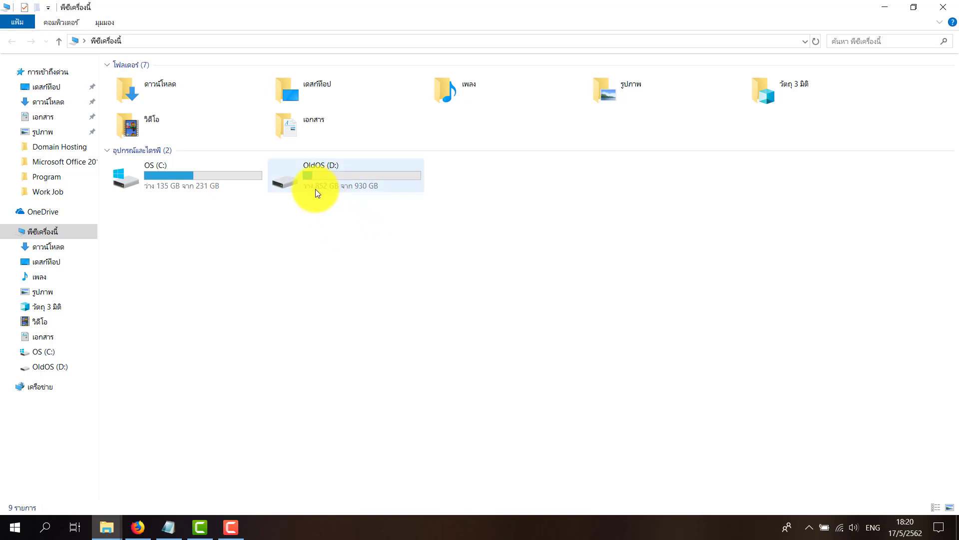
pyautogui.moveTo(317, 189)
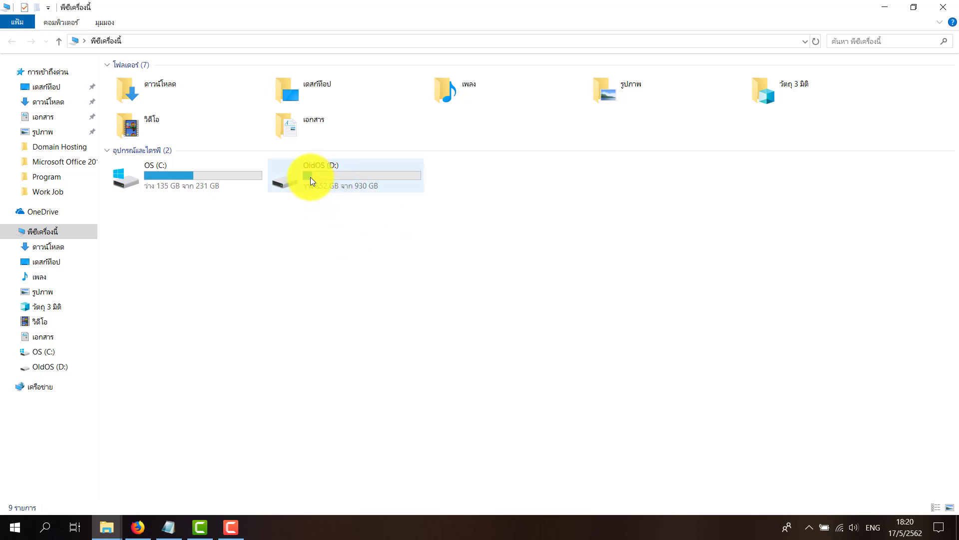
pyautogui.moveTo(304, 173)
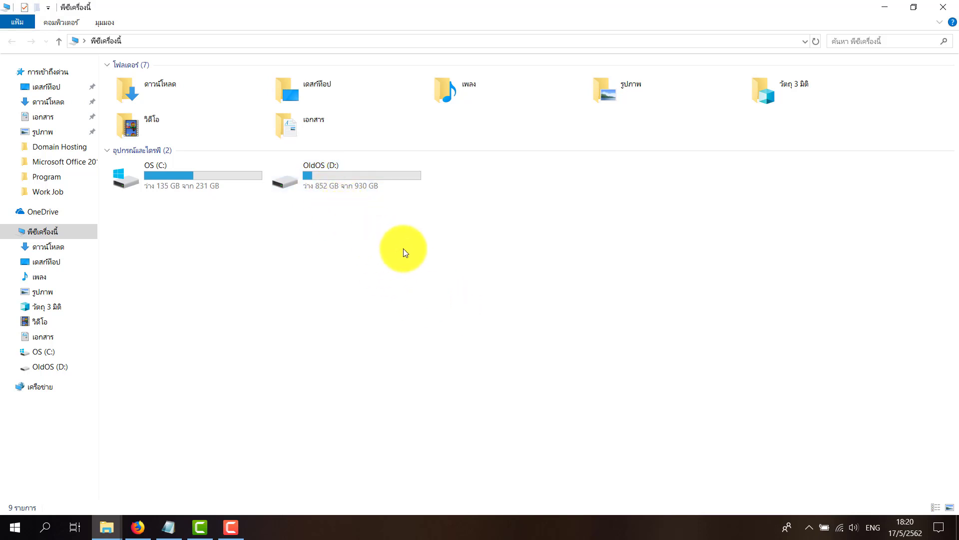
pyautogui.click(107, 22)
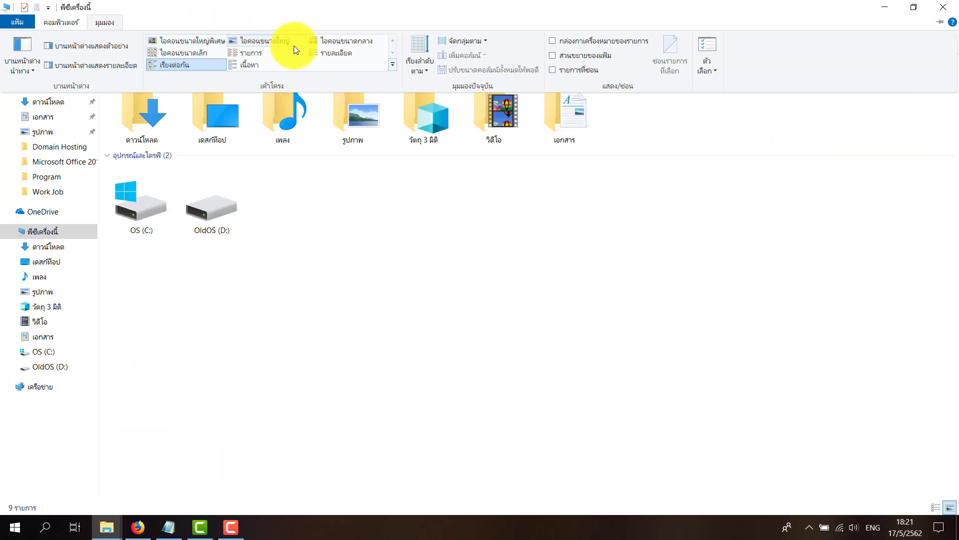
pyautogui.click(266, 69)
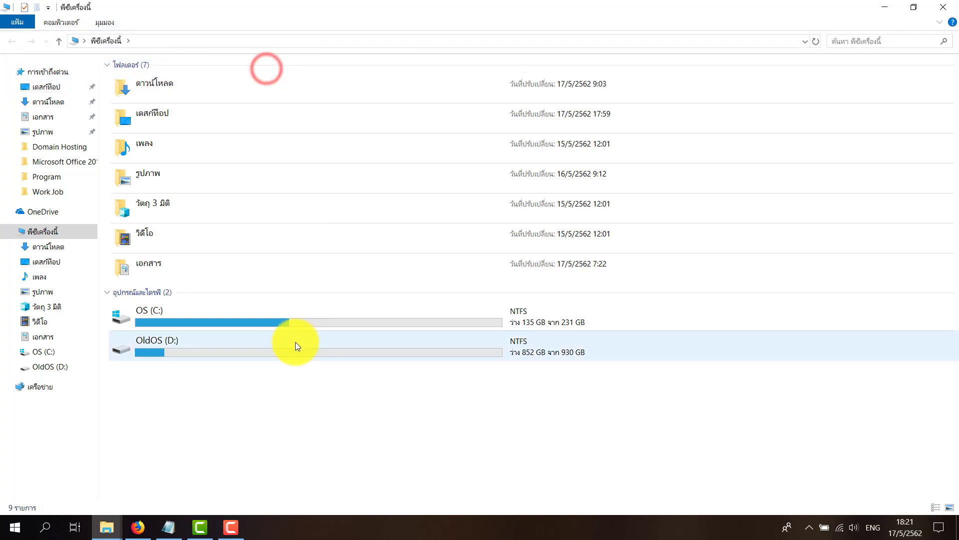
pyautogui.click(288, 398)
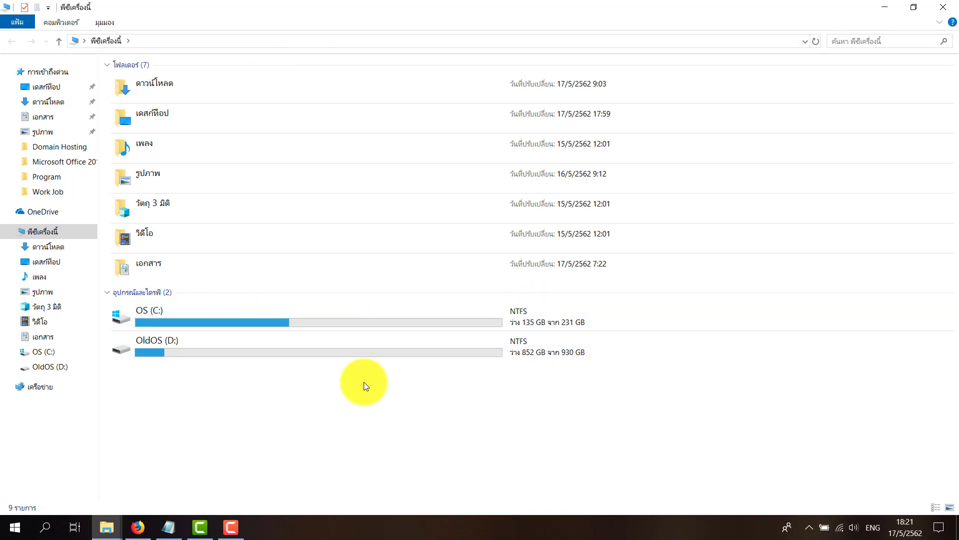
# Step: Collapse the Folders (โฟลเดอร์) group in This PC, keeping the devices and drives group expanded
pyautogui.click(109, 67)
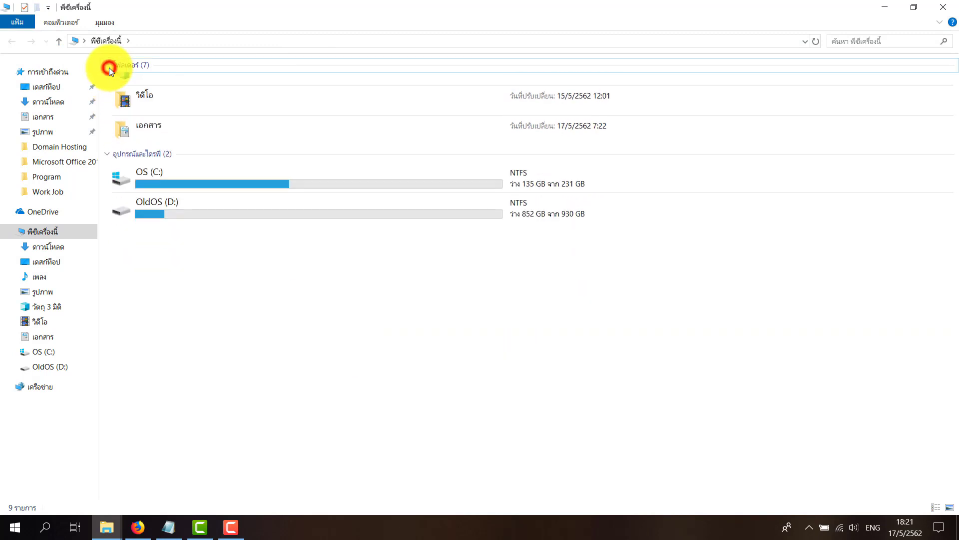
pyautogui.click(109, 69)
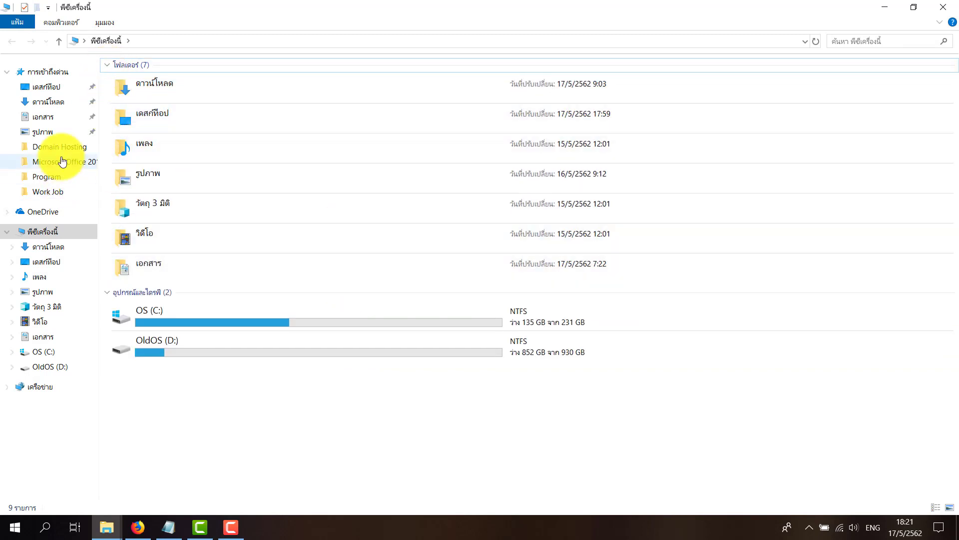
pyautogui.click(107, 65)
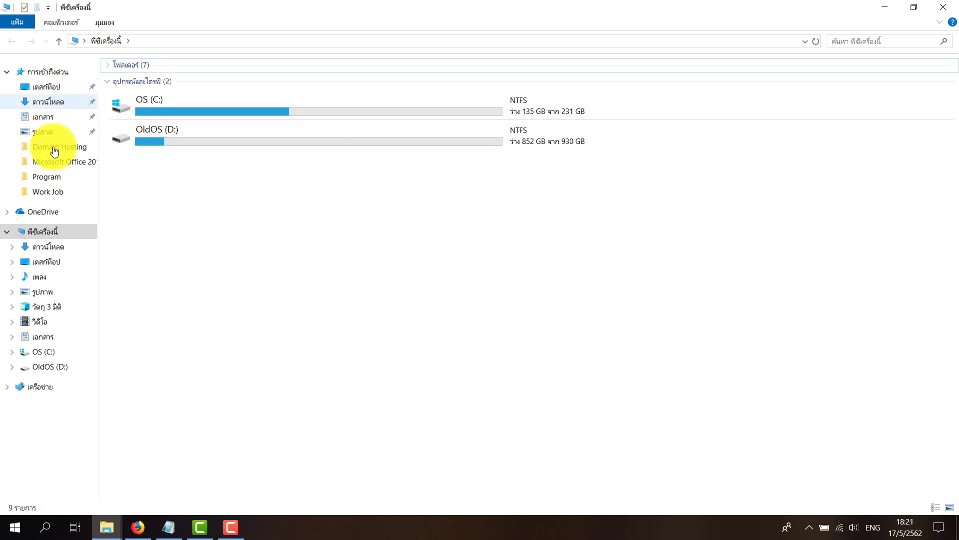
pyautogui.click(108, 66)
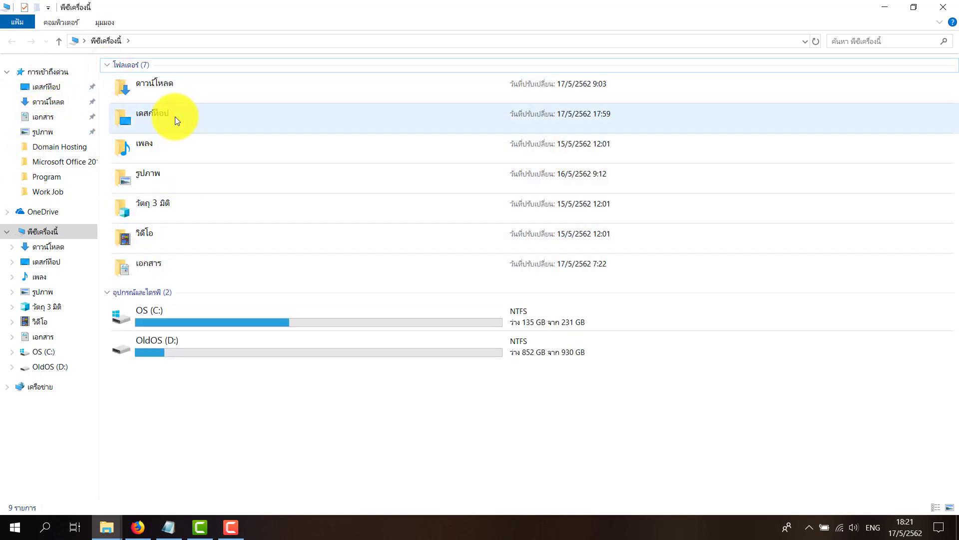
pyautogui.click(107, 66)
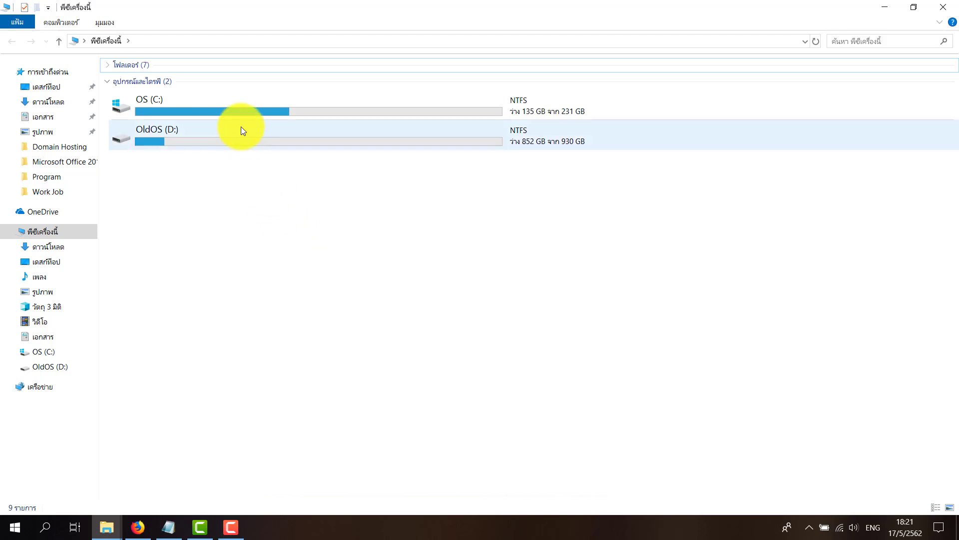
# Step: Open drive OS (C:) and examine its Windows, Program Files (x86) and Program Files system folders
pyautogui.doubleClick(239, 107)
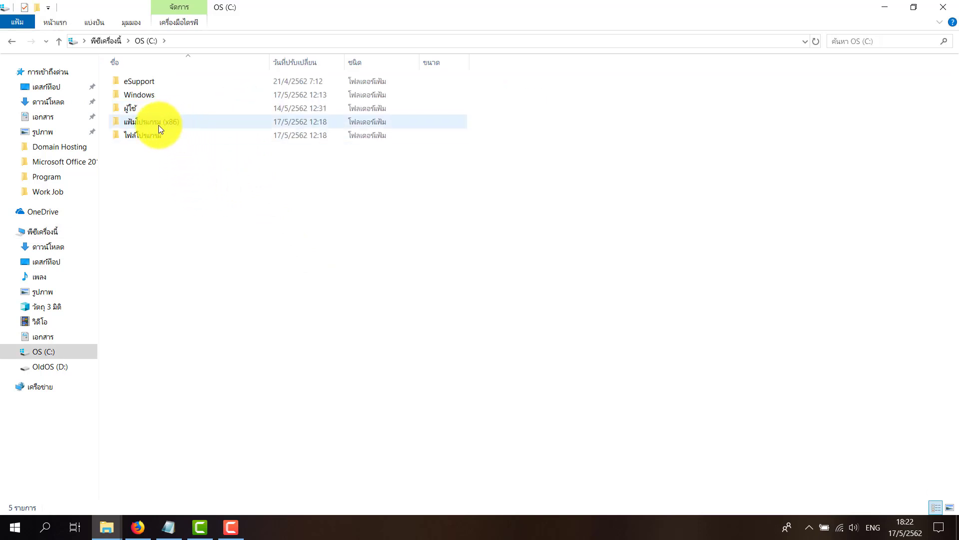
pyautogui.click(143, 100)
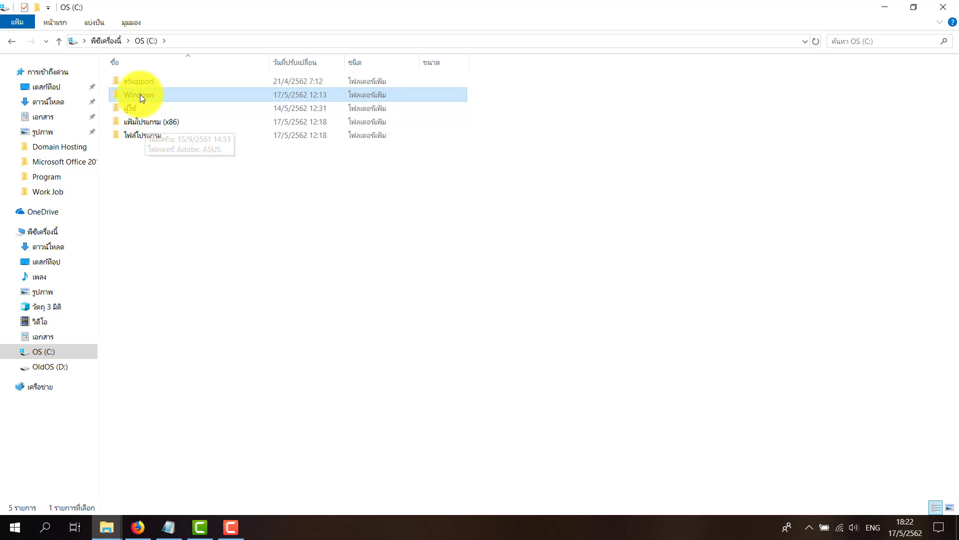
pyautogui.click(148, 121)
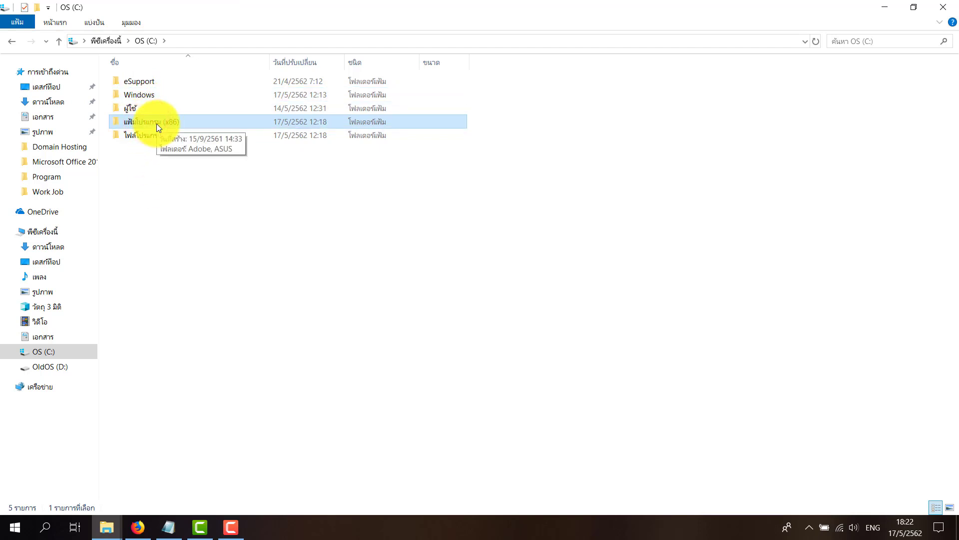
pyautogui.click(176, 139)
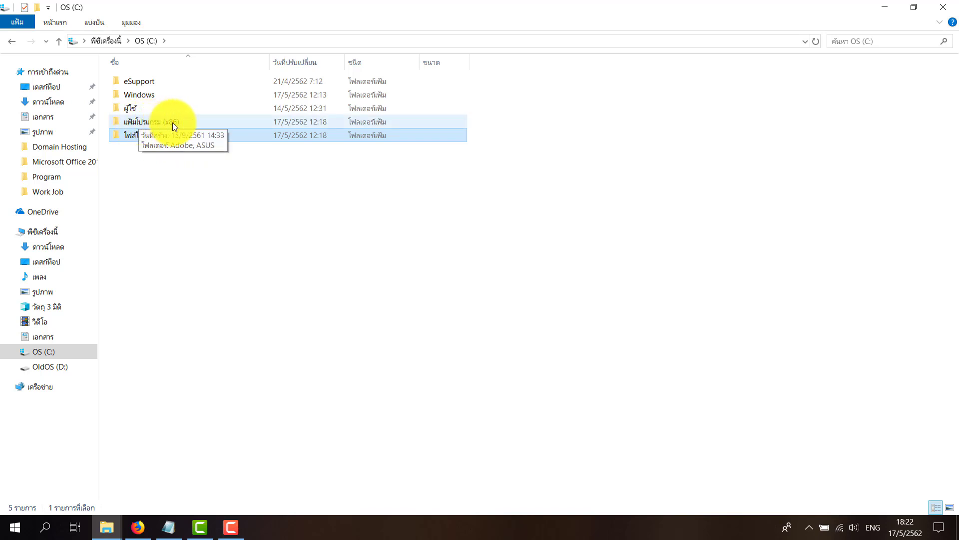
pyautogui.click(132, 135)
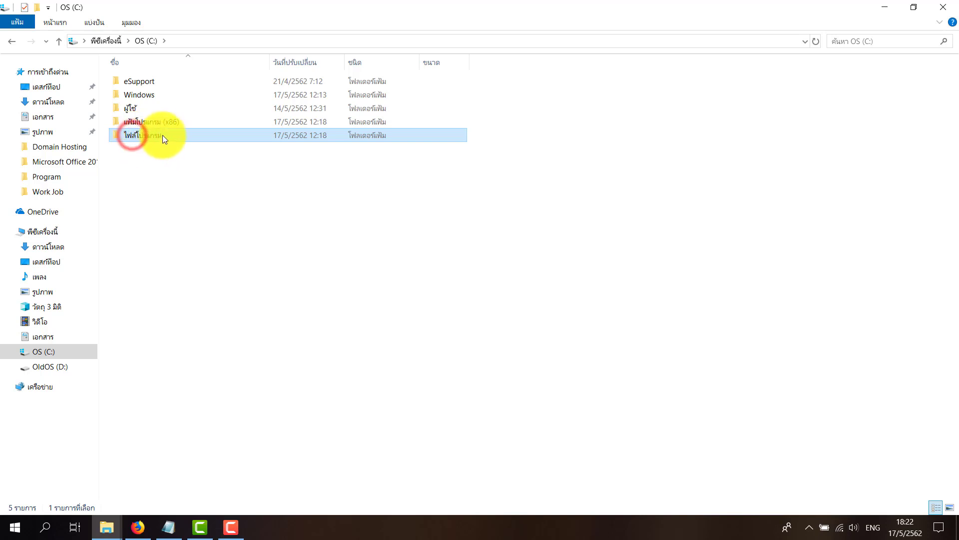
pyautogui.click(156, 159)
pyautogui.click(138, 141)
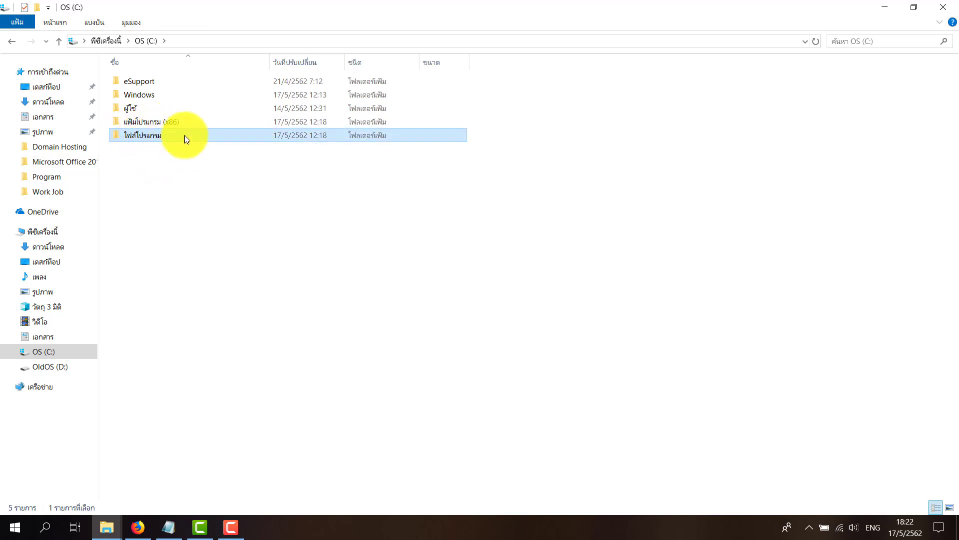
pyautogui.keyDown('ctrl'); pyautogui.click(155, 140); pyautogui.keyUp('ctrl')
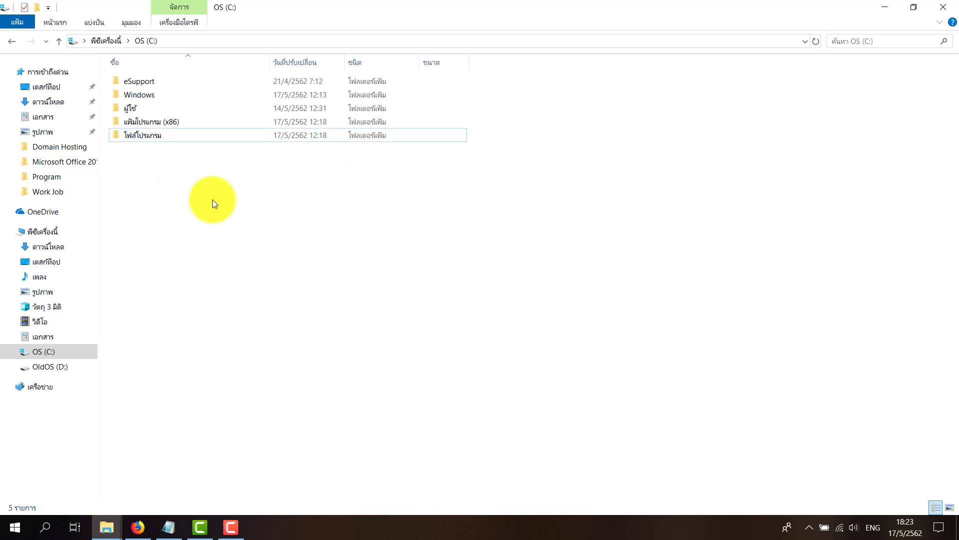
# Step: Open the รูปถ่ายงานต่างๆ folder inside the Picture folder on drive OldOS (D:)
pyautogui.click(71, 372)
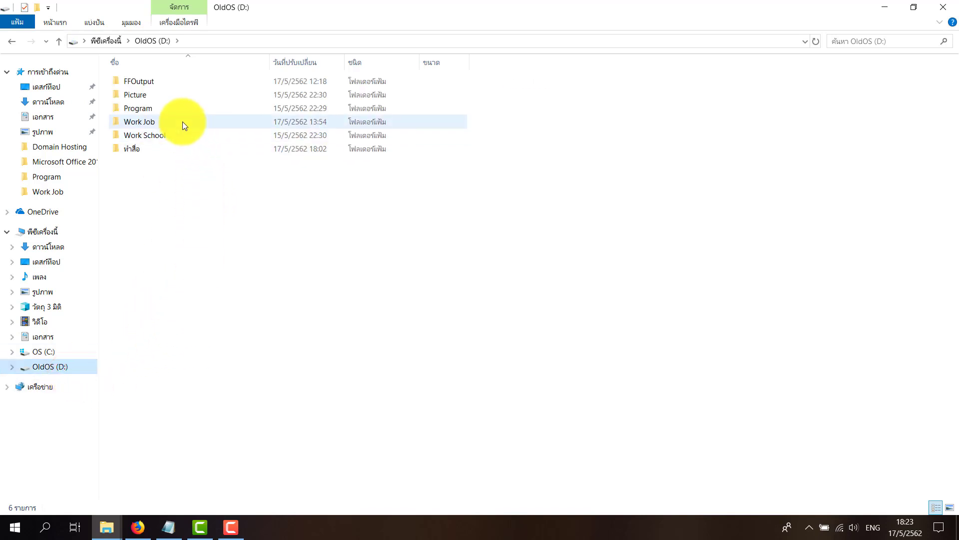
pyautogui.click(158, 98)
pyautogui.doubleClick(158, 98)
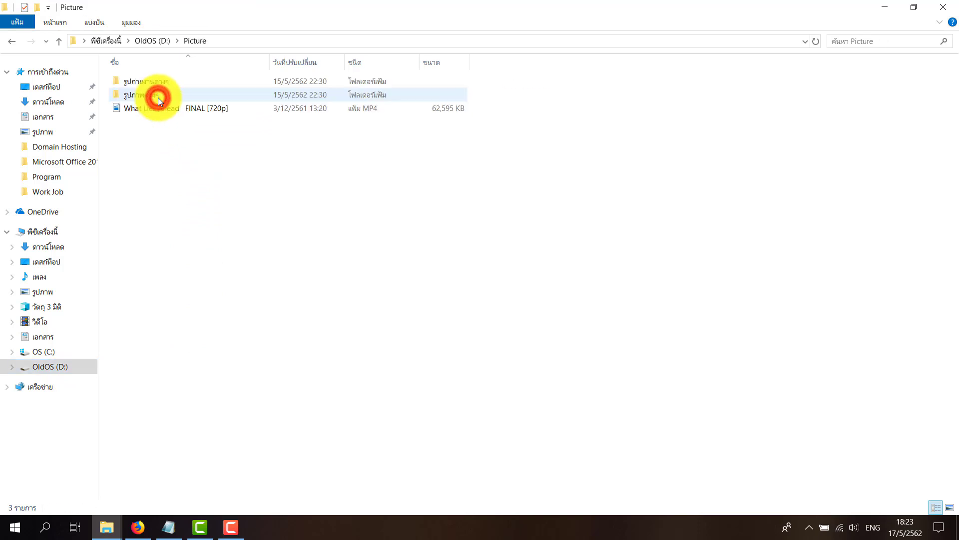
pyautogui.doubleClick(158, 85)
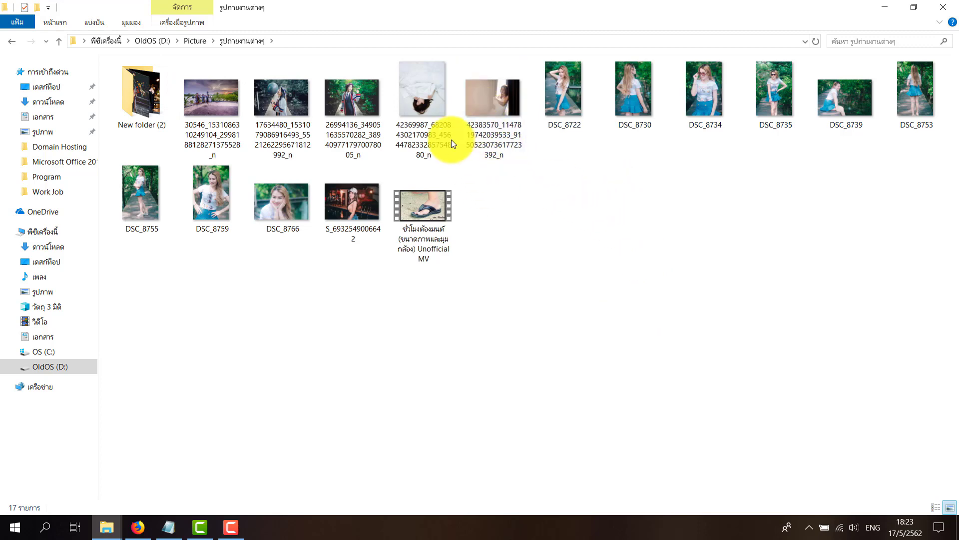
# Step: Copy the image file whose name begins with 30546 from the รูปถ่ายงานต่างๆ folder
pyautogui.rightClick(216, 108)
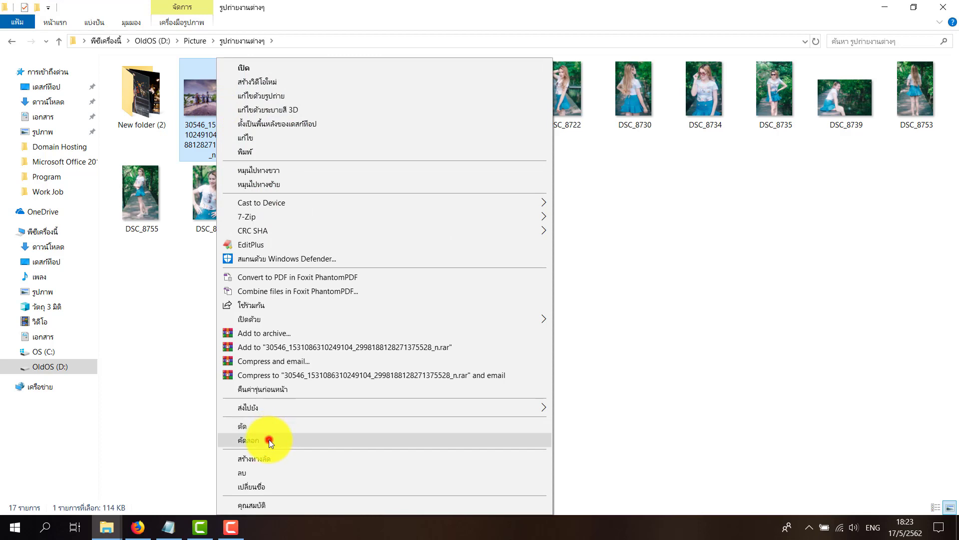
pyautogui.click(269, 439)
pyautogui.click(333, 344)
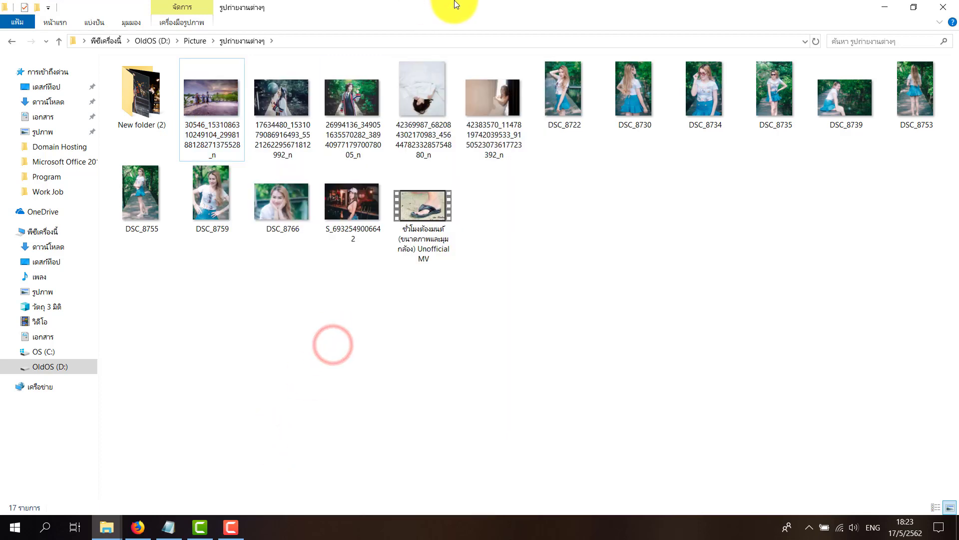
# Step: Minimize the folder window and paste the copied image onto the desktop, moving its icon beside the logo's upper left wing
pyautogui.click(885, 6)
pyautogui.rightClick(456, 94)
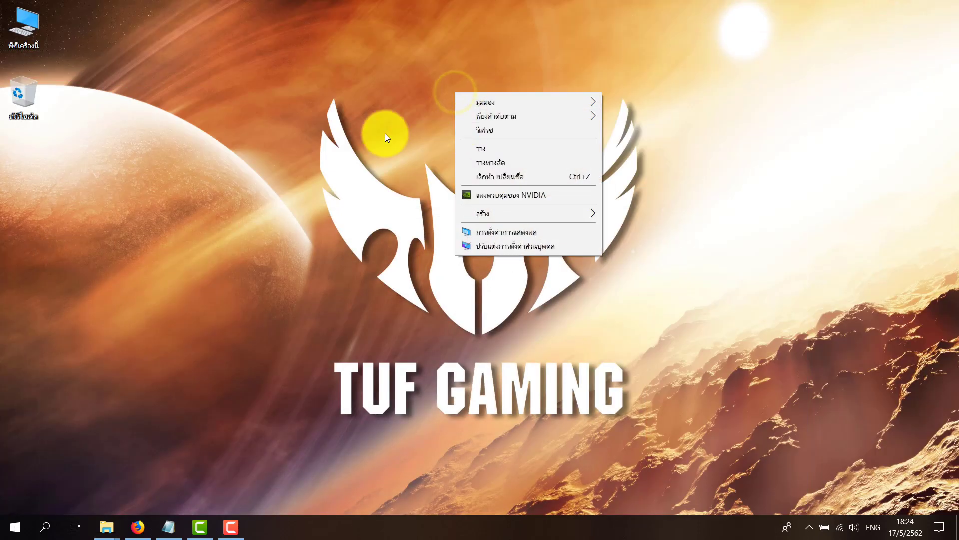
pyautogui.click(345, 76)
pyautogui.rightClick(459, 63)
pyautogui.click(500, 122)
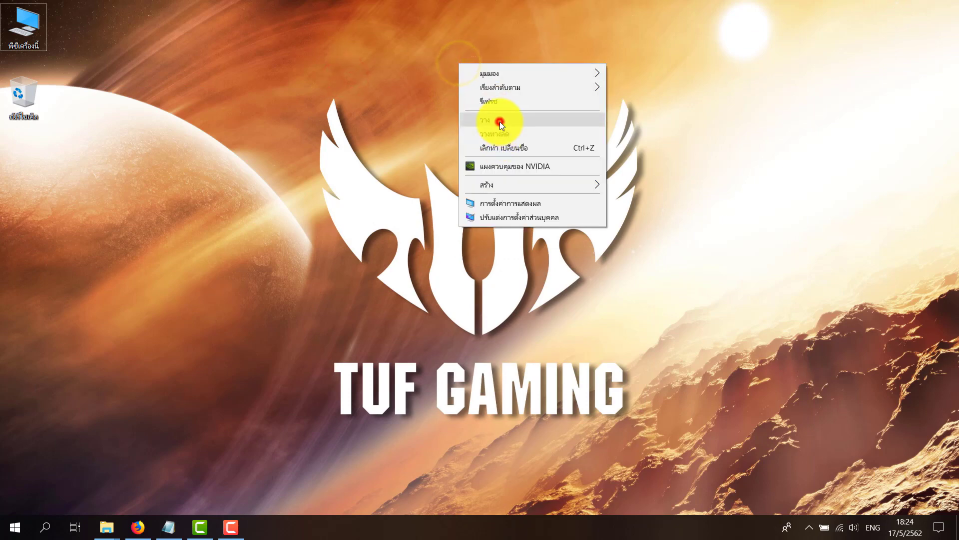
pyautogui.click(320, 192)
pyautogui.moveTo(461, 43); pyautogui.dragTo(359, 107)
pyautogui.click(424, 111)
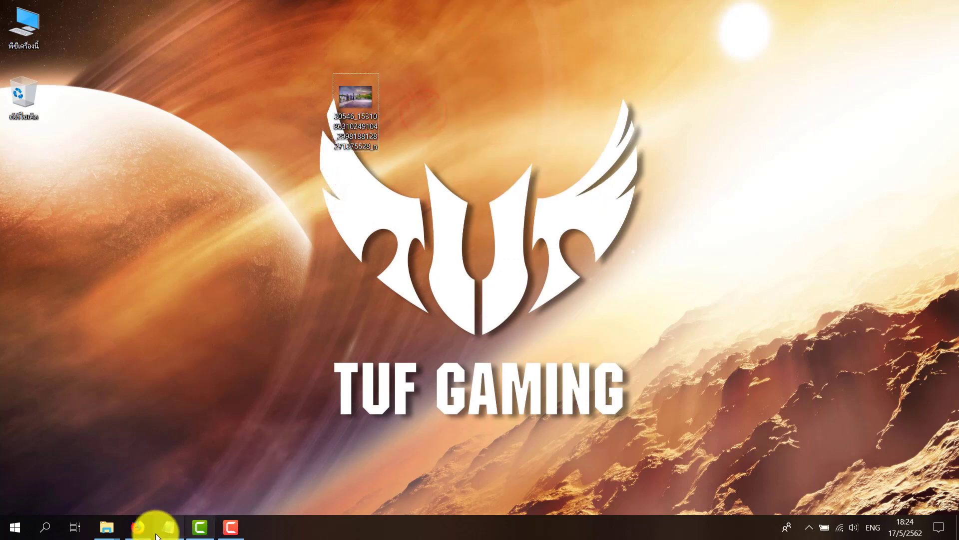
# Step: Bring back the รูปถ่ายงานต่างๆ window at reduced size and copy its image beginning with 30546 directly onto the desktop
pyautogui.moveTo(112, 533)
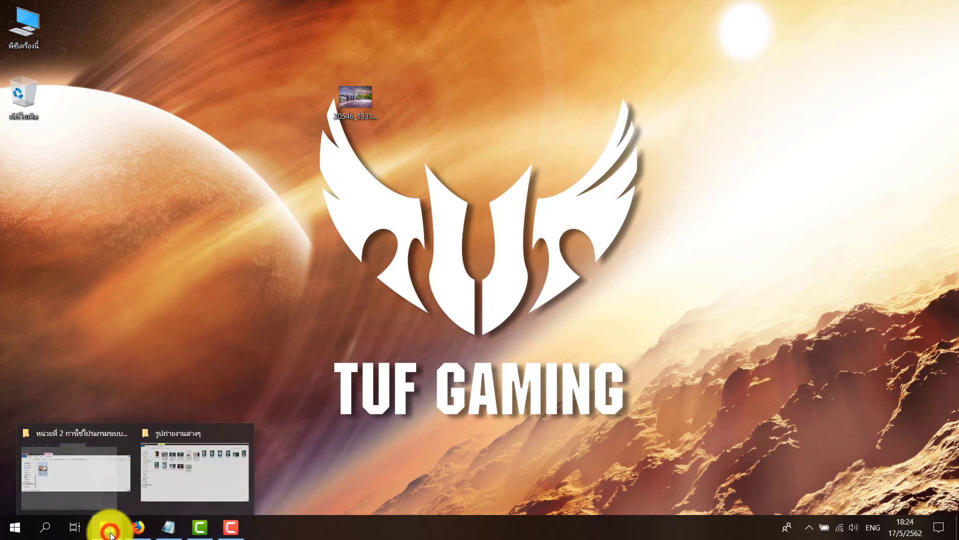
pyautogui.click(191, 478)
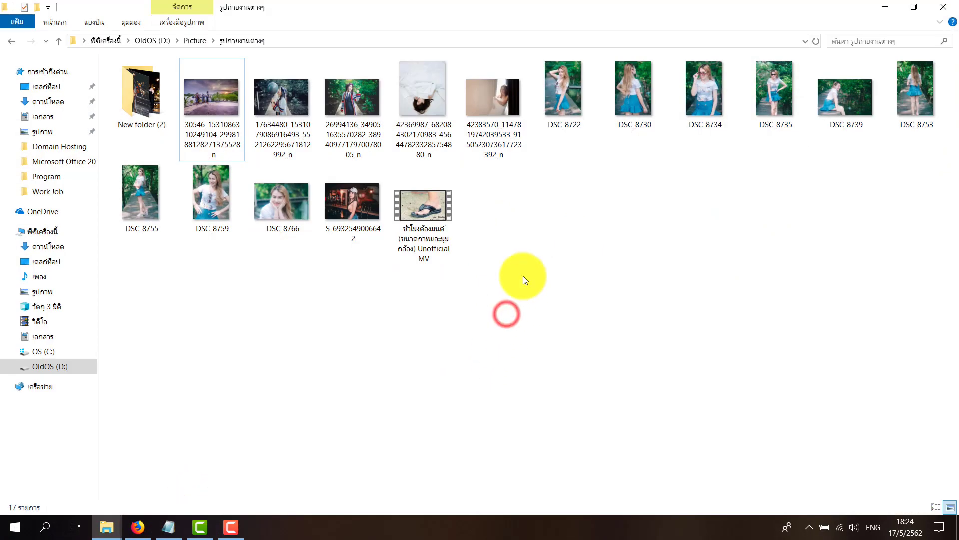
pyautogui.click(227, 111)
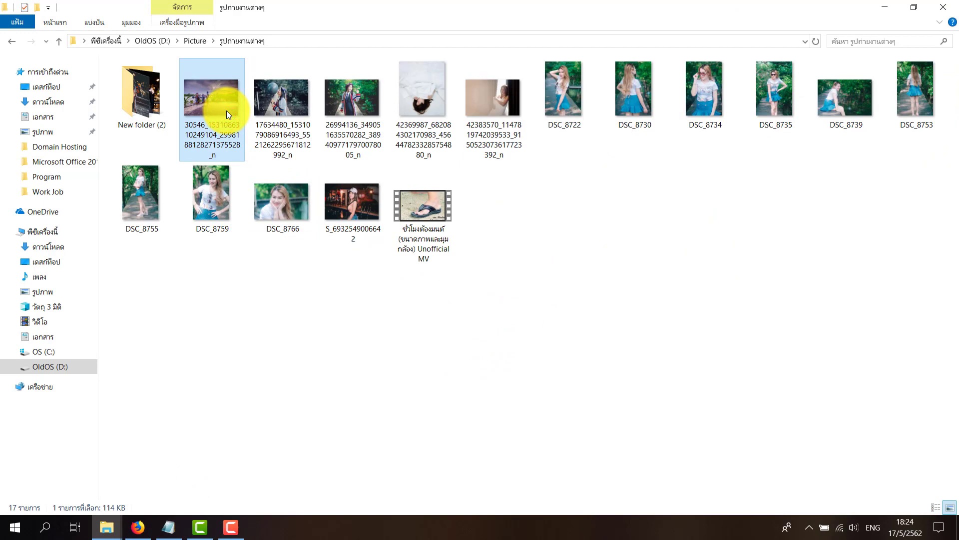
pyautogui.doubleClick(327, 6)
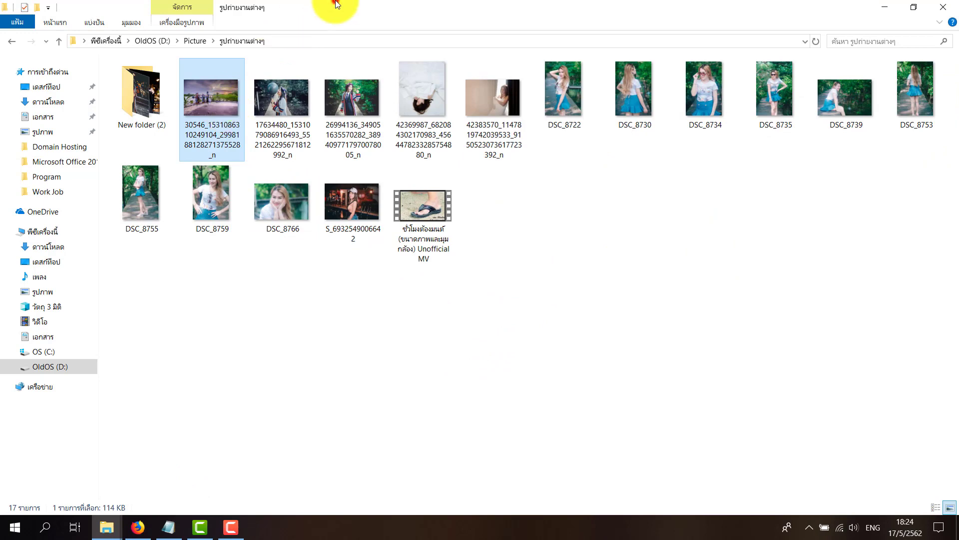
pyautogui.moveTo(288, 8); pyautogui.dragTo(588, 189)
pyautogui.moveTo(512, 282); pyautogui.dragTo(96, 108)
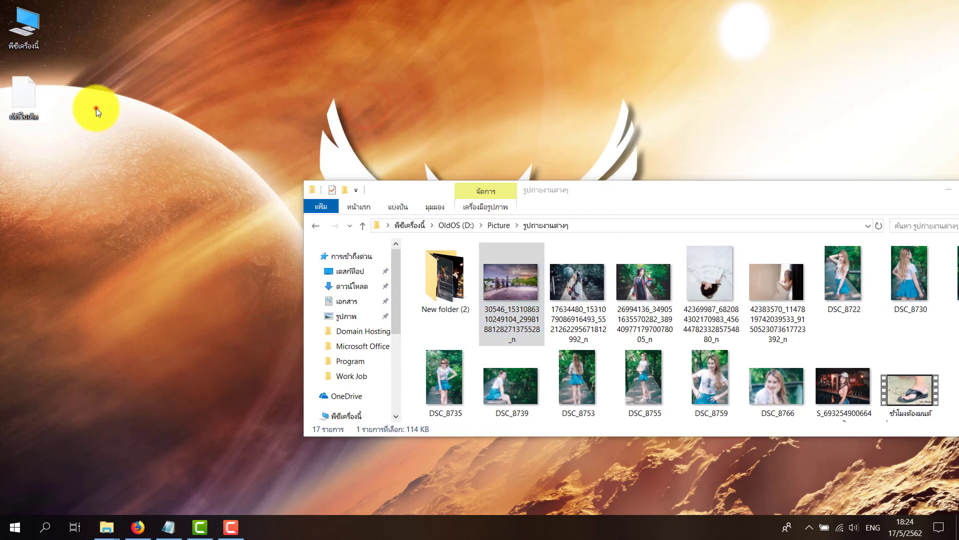
pyautogui.click(85, 170)
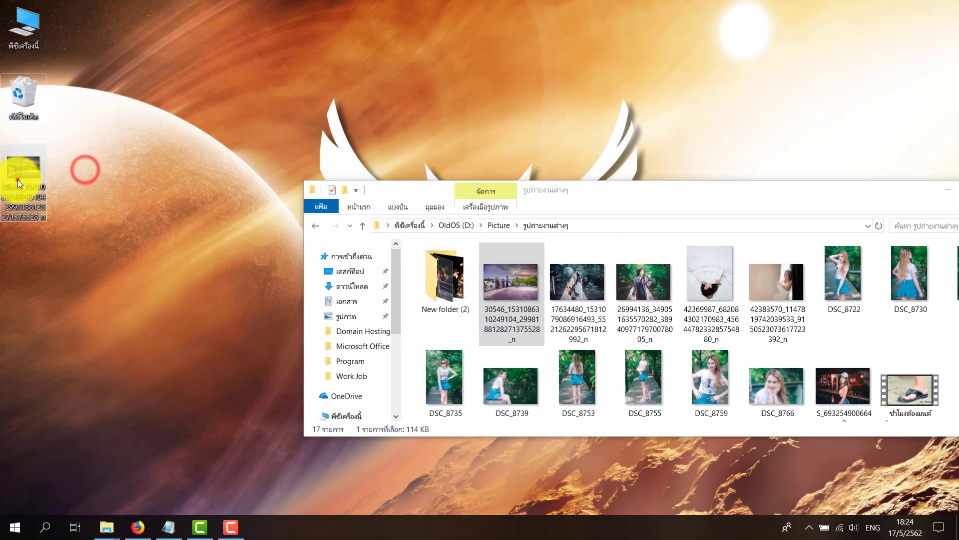
# Step: Send the desktop copy of the image to the Recycle Bin and maximize the รูปถ่ายงานต่างๆ folder window
pyautogui.moveTo(18, 179); pyautogui.dragTo(21, 105)
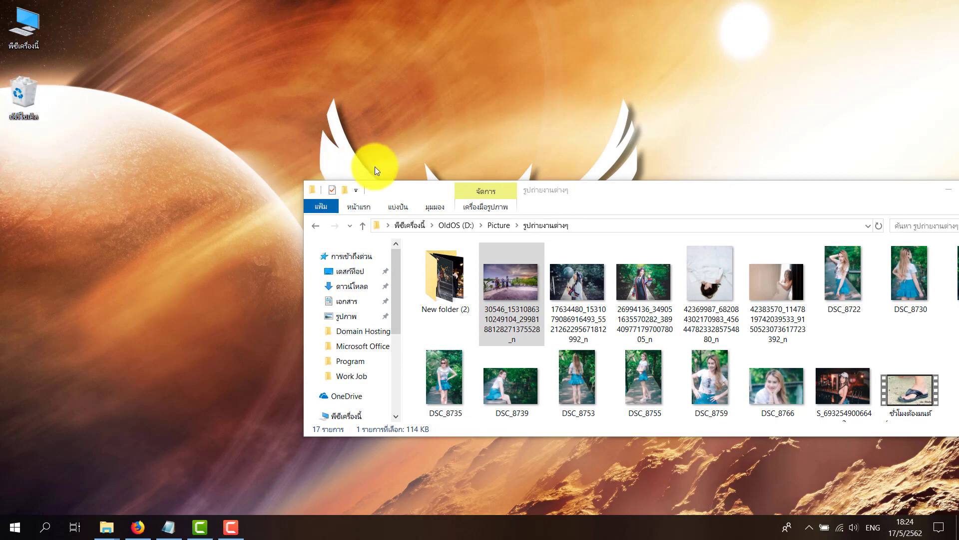
pyautogui.doubleClick(597, 192)
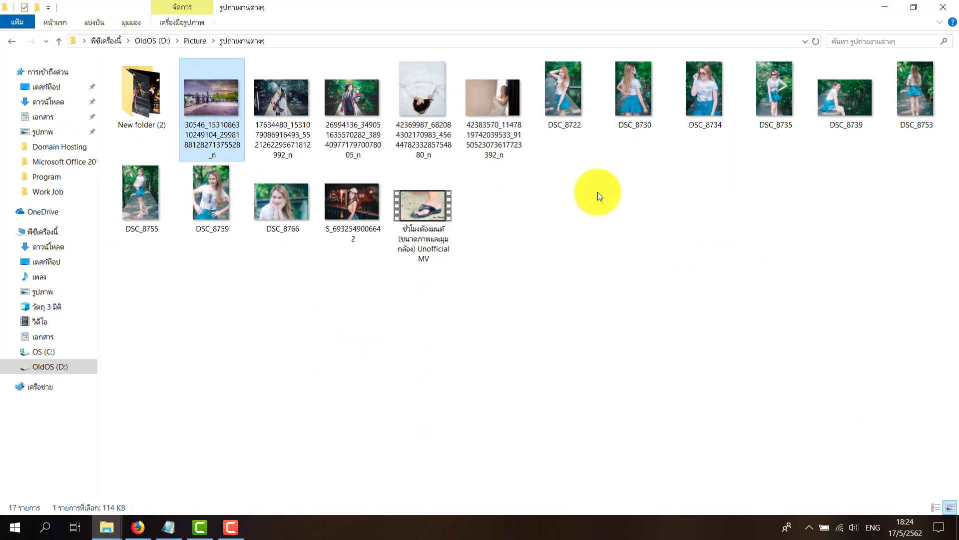
pyautogui.click(597, 192)
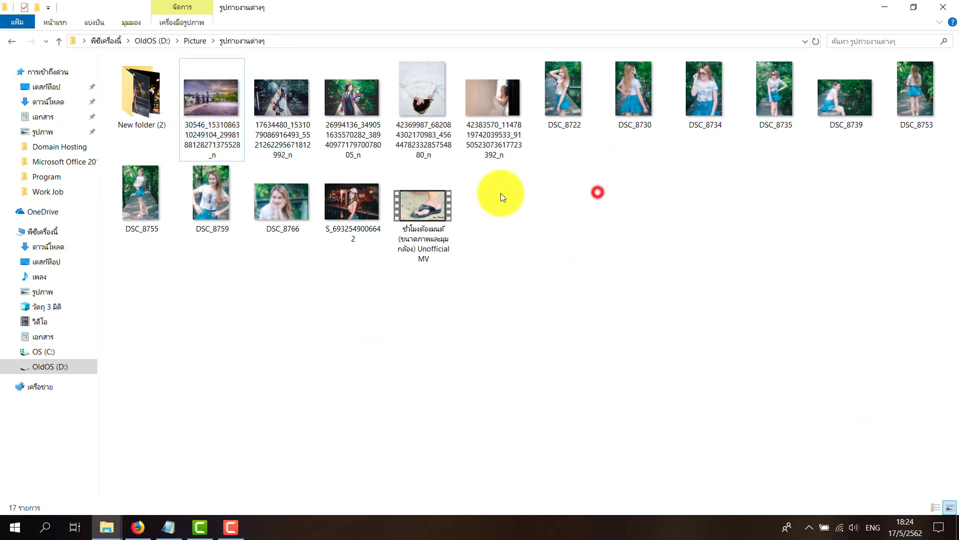
pyautogui.click(201, 84)
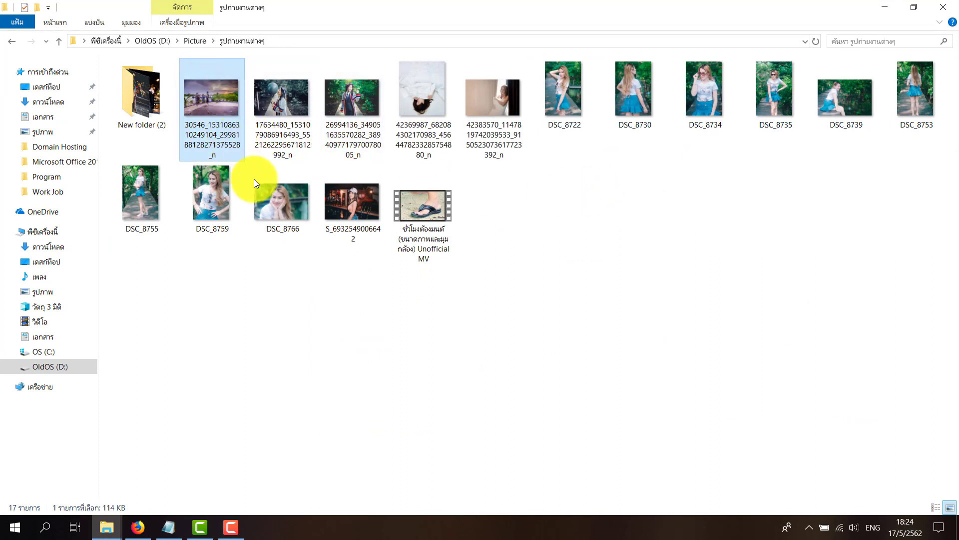
pyautogui.click(352, 225)
pyautogui.click(213, 117)
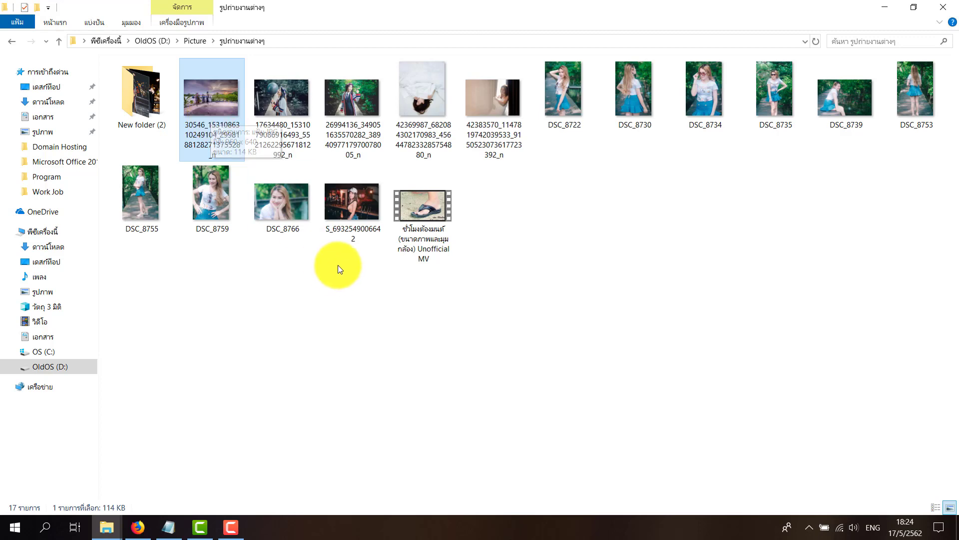
pyautogui.keyDown('shift'); pyautogui.click(355, 216); pyautogui.keyUp('shift')
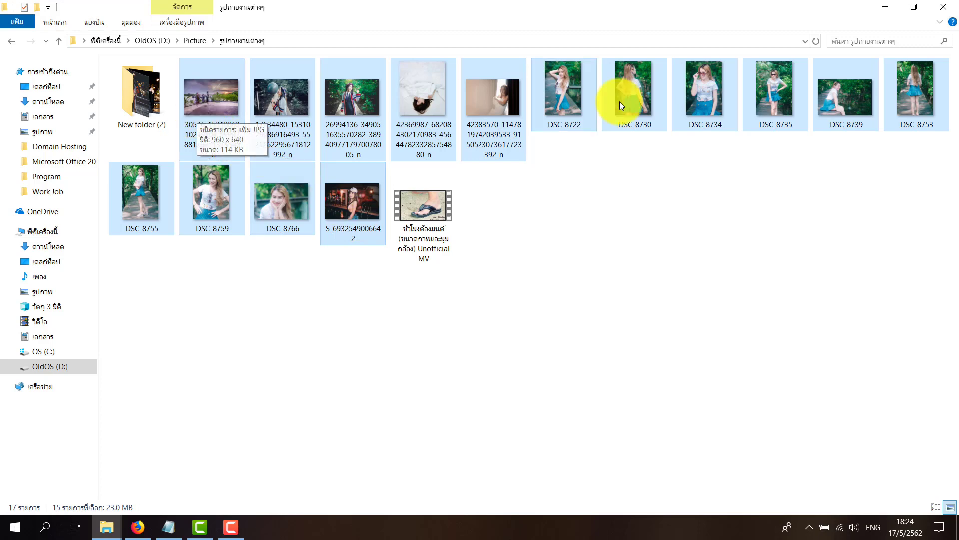
pyautogui.click(344, 312)
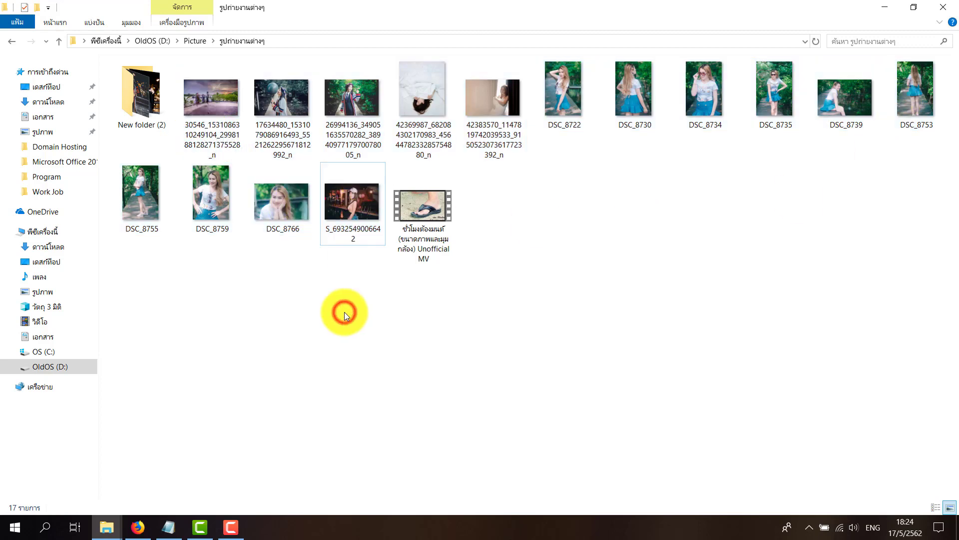
# Step: Select only the images beginning with 30546, 26994136 and 42383570 plus DSC_8730, DSC_8735 and DSC_8759, and clear the selection
pyautogui.click(216, 91)
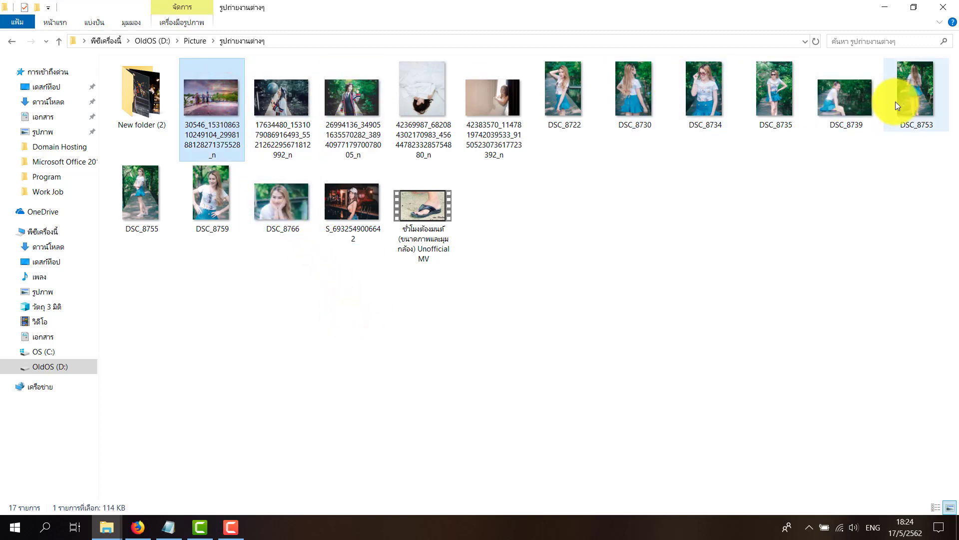
pyautogui.click(235, 299)
pyautogui.click(207, 125)
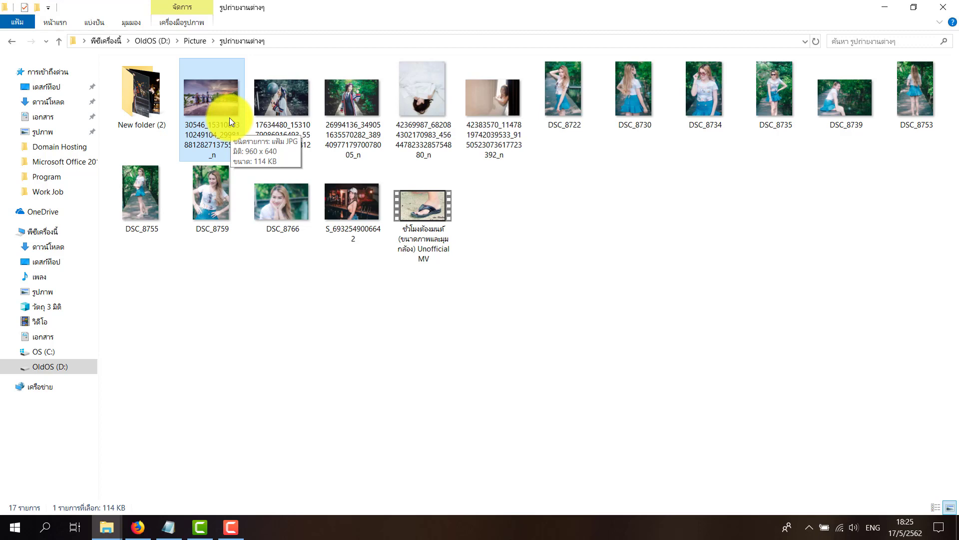
pyautogui.keyDown('ctrl'); pyautogui.click(352, 103); pyautogui.keyUp('ctrl')
pyautogui.keyDown('ctrl'); pyautogui.click(502, 96); pyautogui.keyUp('ctrl')
pyautogui.keyDown('ctrl'); pyautogui.click(664, 86); pyautogui.keyUp('ctrl')
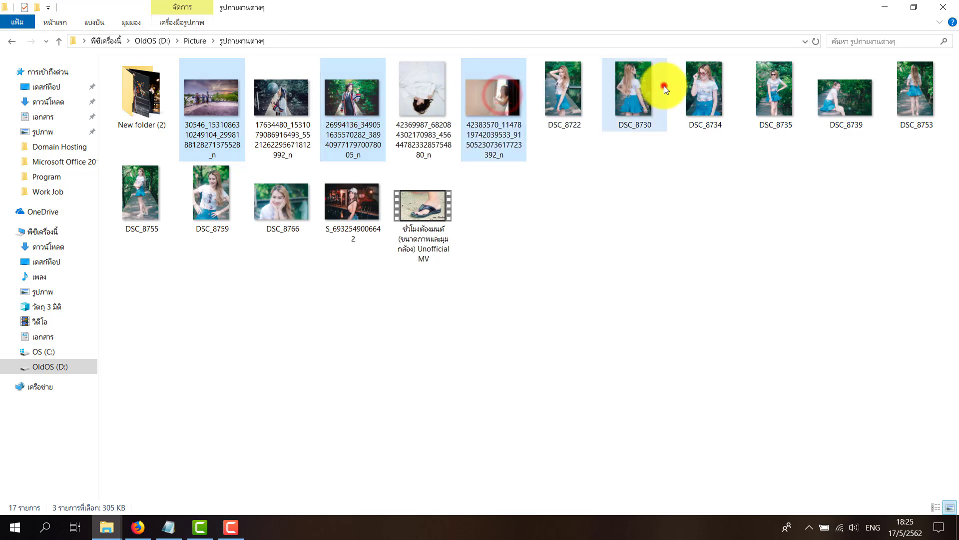
pyautogui.keyDown('ctrl'); pyautogui.click(788, 96); pyautogui.keyUp('ctrl')
pyautogui.keyDown('ctrl'); pyautogui.click(211, 200); pyautogui.keyUp('ctrl')
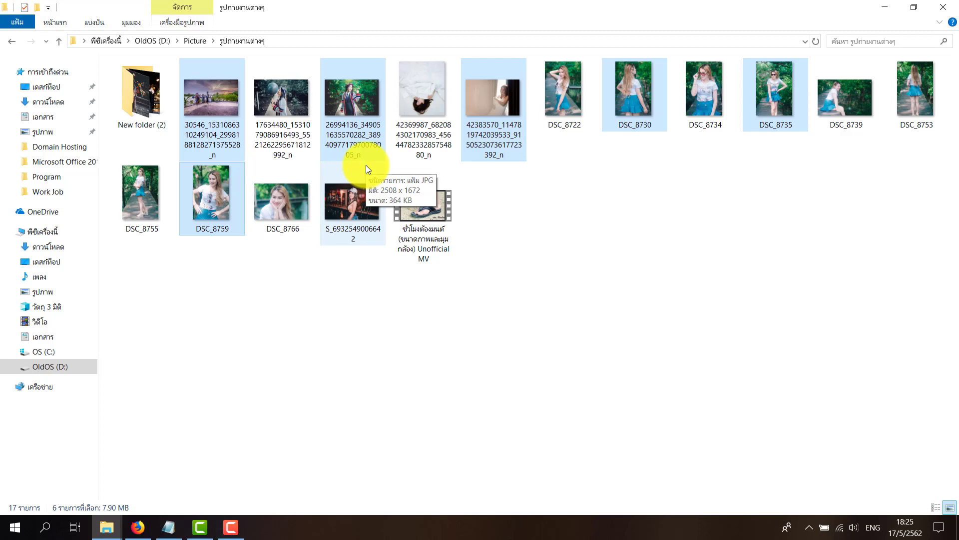
pyautogui.click(613, 223)
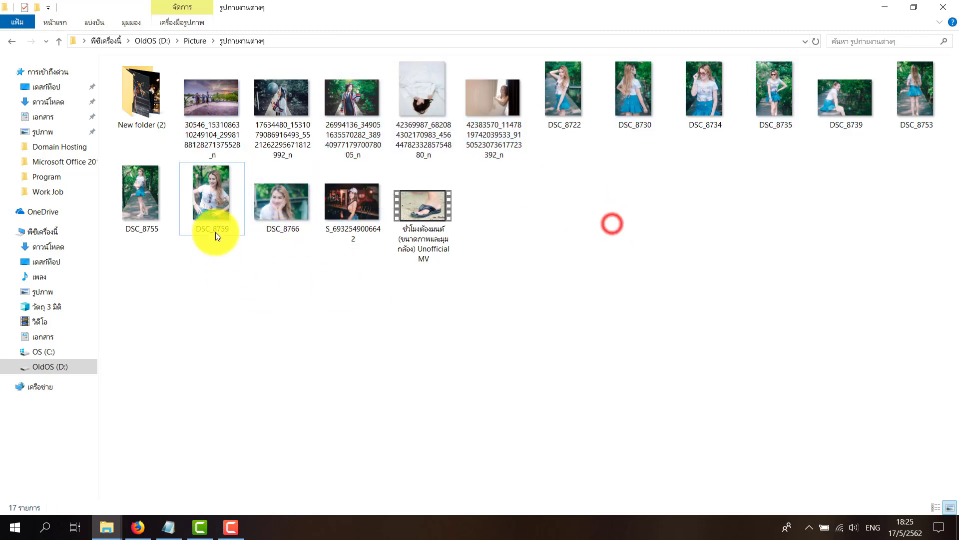
# Step: Select the continuous range of images from the one beginning with 30546 through DSC_8753, and clear the selection
pyautogui.click(220, 108)
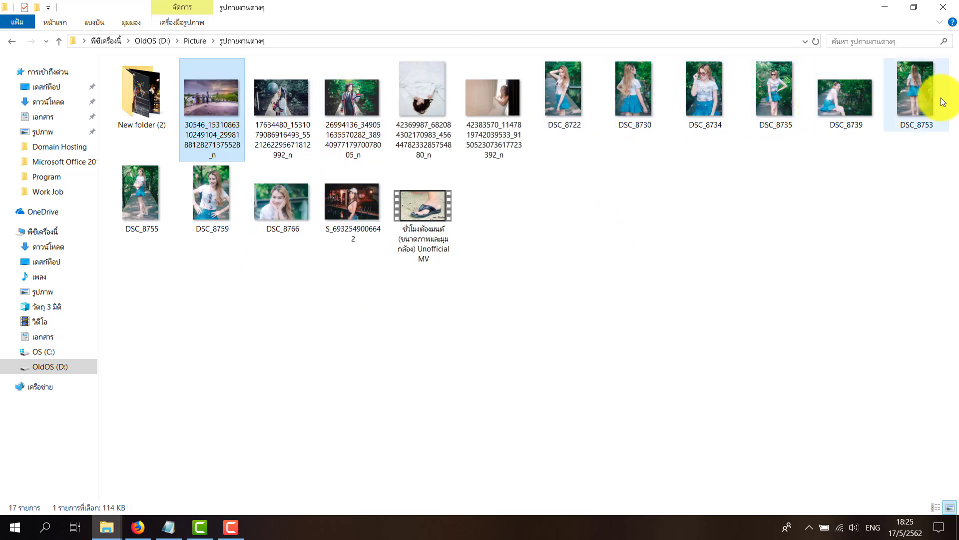
pyautogui.moveTo(940, 98)
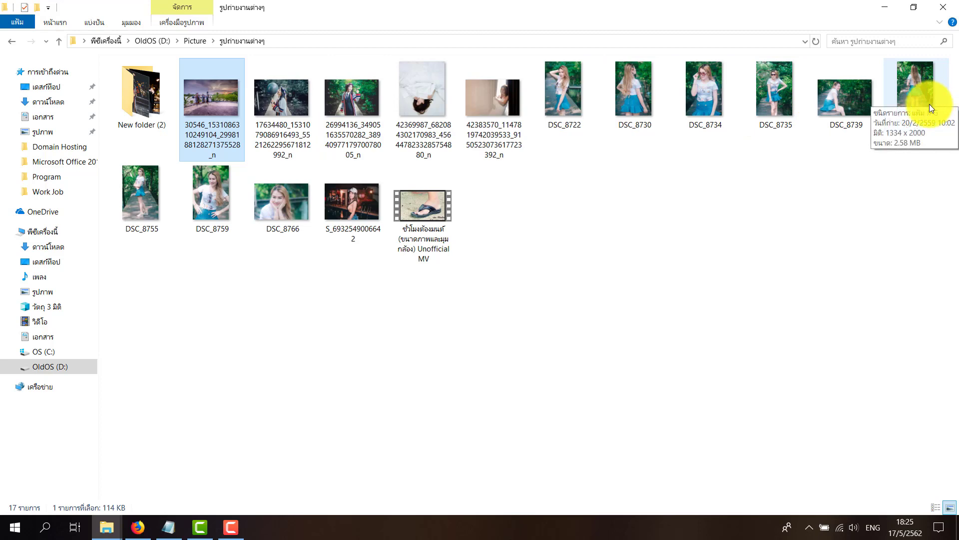
pyautogui.click(201, 110)
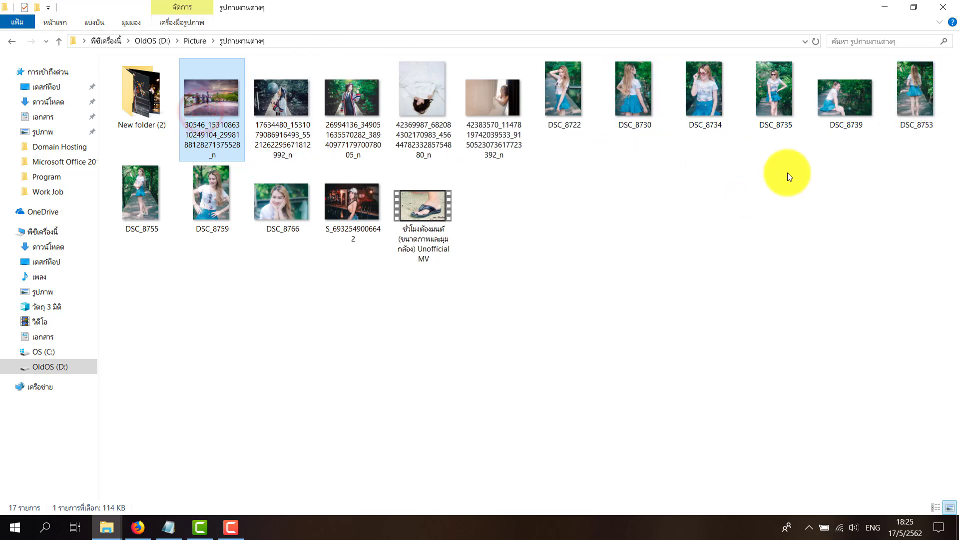
pyautogui.keyDown('shift'); pyautogui.click(925, 101); pyautogui.keyUp('shift')
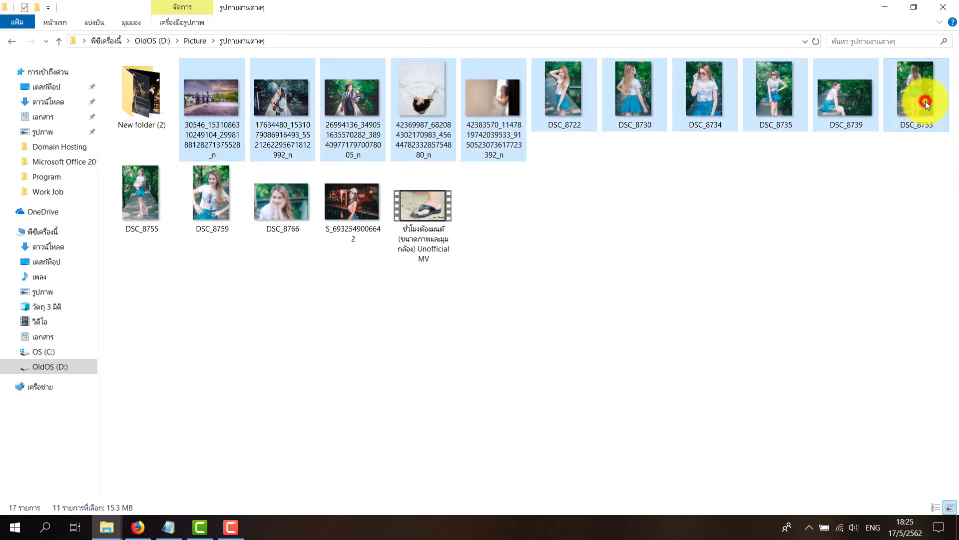
pyautogui.click(850, 232)
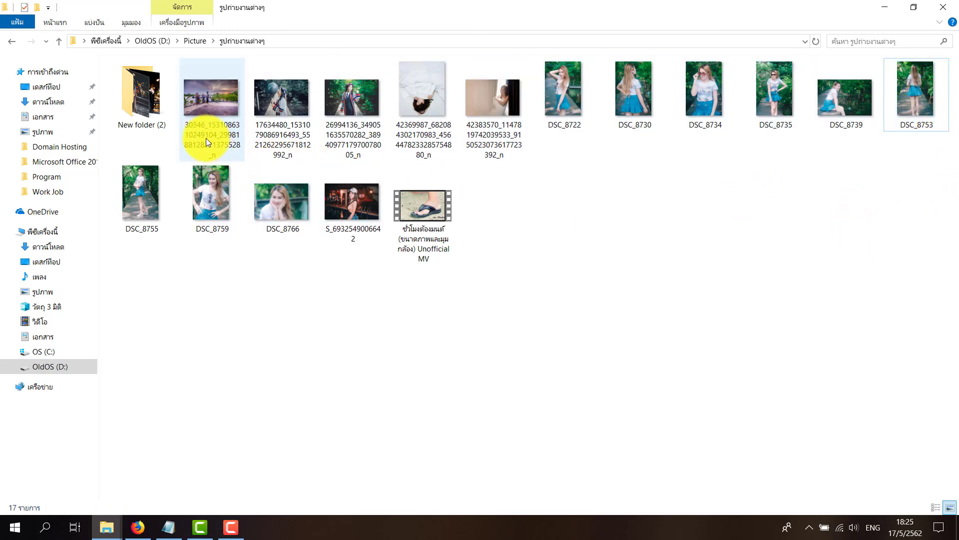
# Step: Box-select the first-row images from 30546 through DSC_8753, and separately select every item in the folder, clearing each selection
pyautogui.click(179, 56)
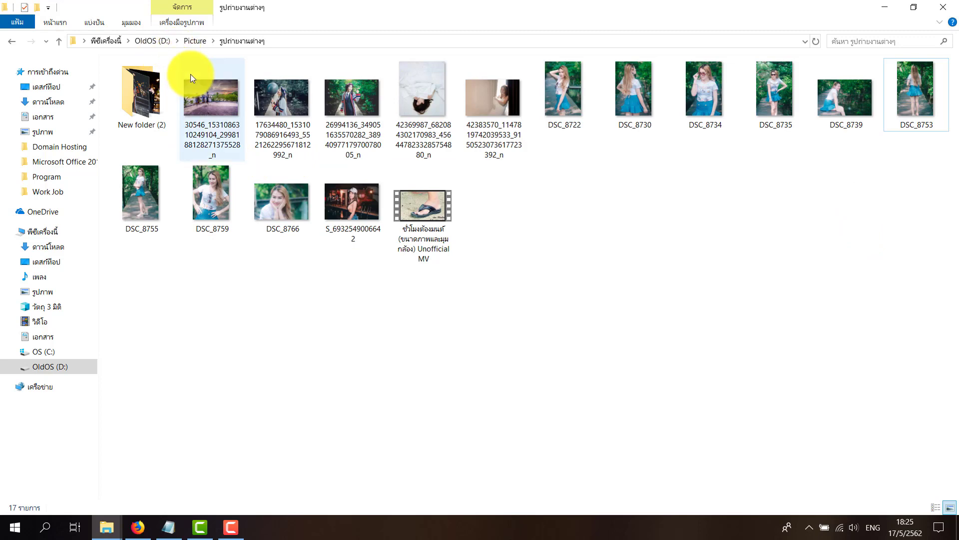
pyautogui.click(179, 52)
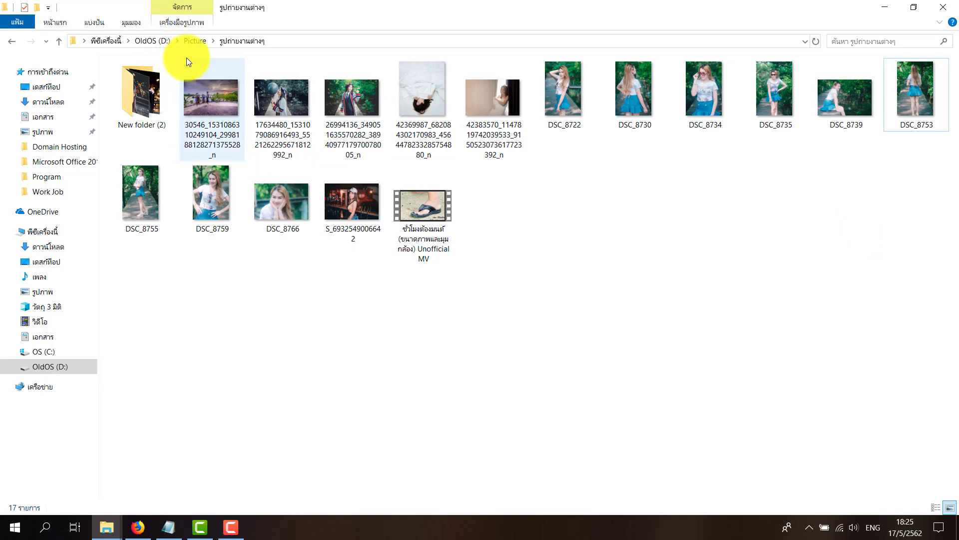
pyautogui.moveTo(180, 56); pyautogui.dragTo(938, 139)
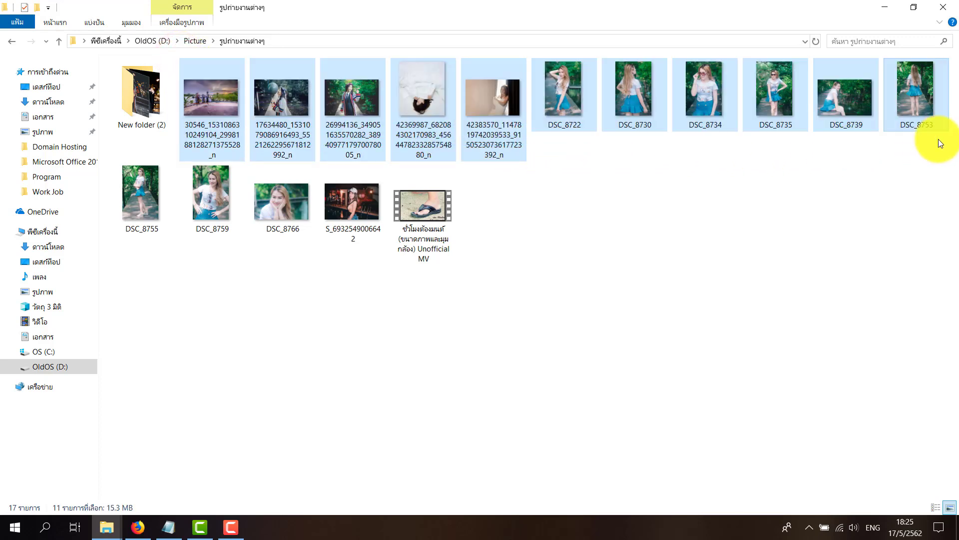
pyautogui.click(906, 185)
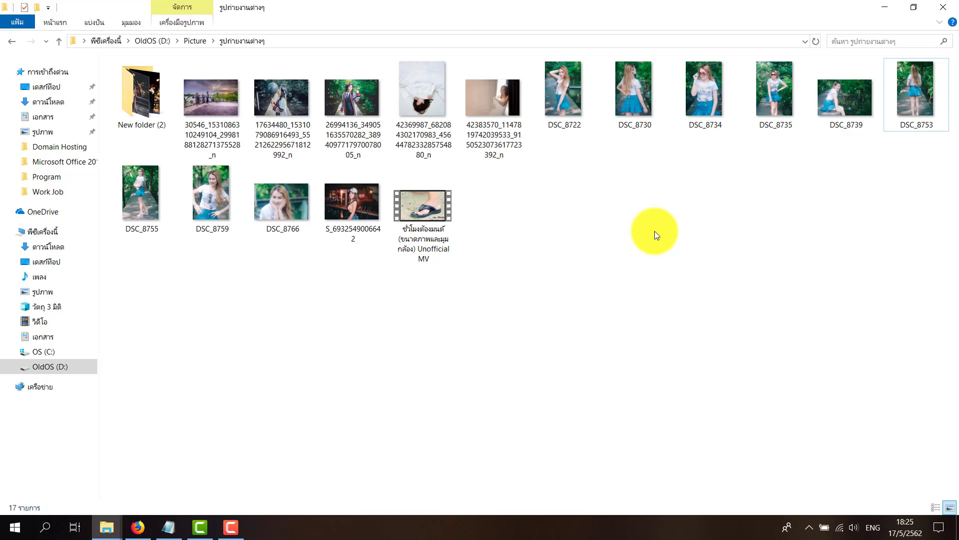
pyautogui.hotkey('ctrl', 'a')
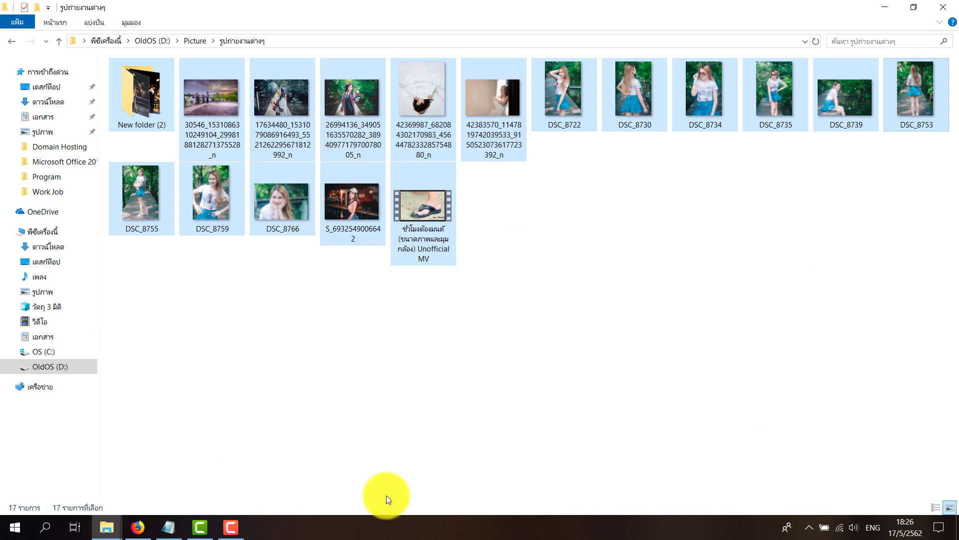
pyautogui.click(536, 326)
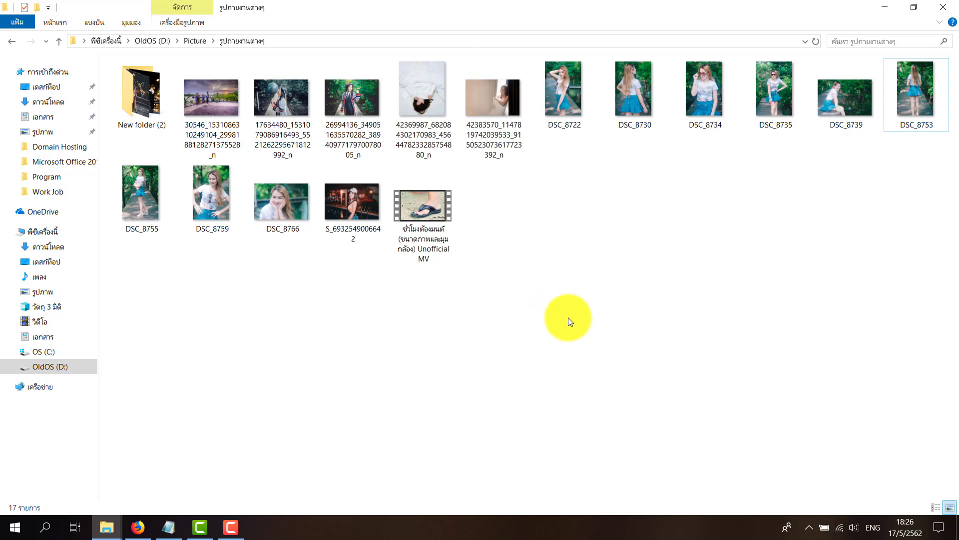
# Step: Switch the folder's view to extra large icons and back to large icons
pyautogui.click(132, 23)
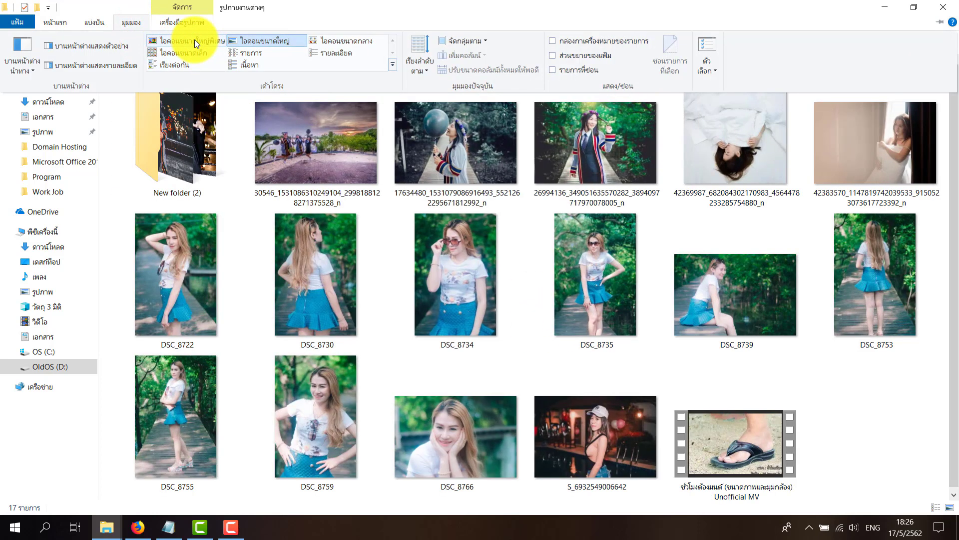
pyautogui.click(193, 39)
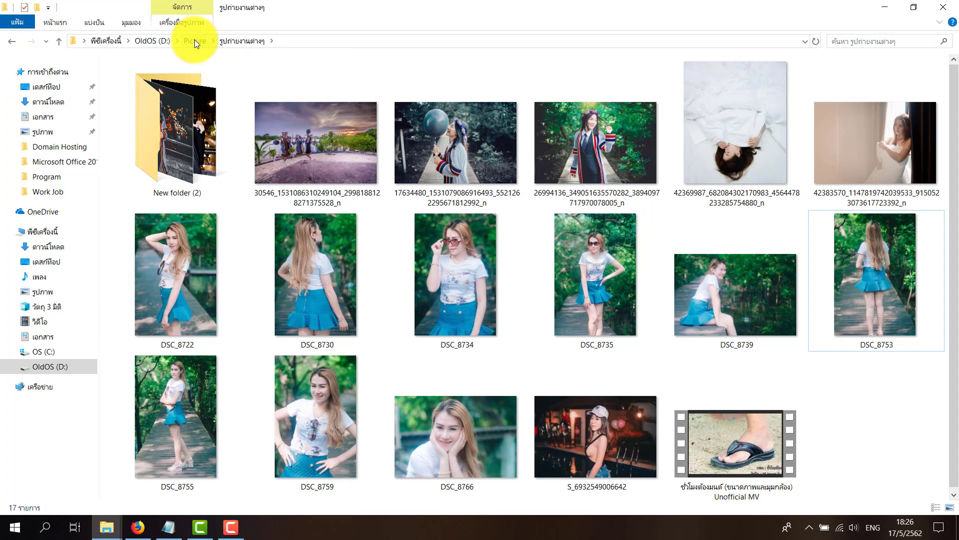
pyautogui.click(173, 22)
pyautogui.click(131, 22)
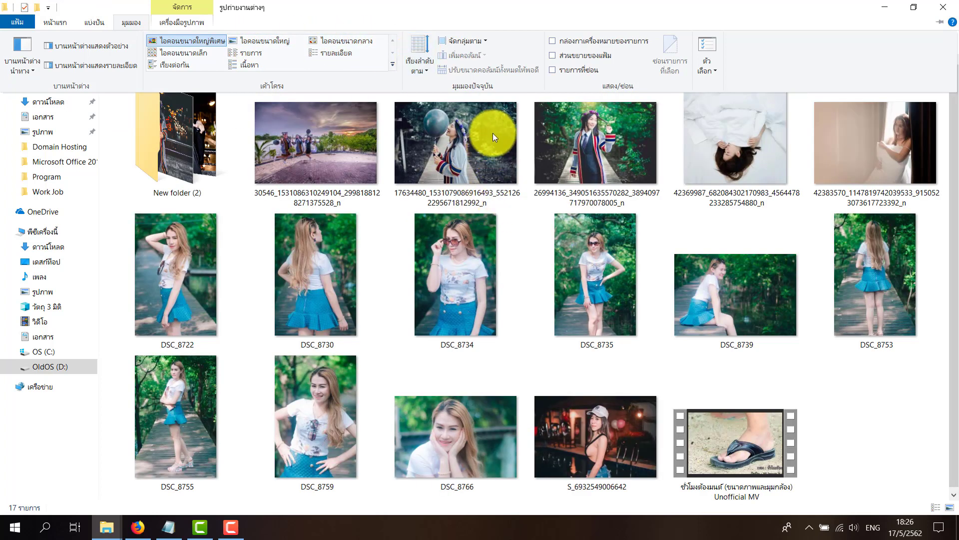
pyautogui.click(250, 42)
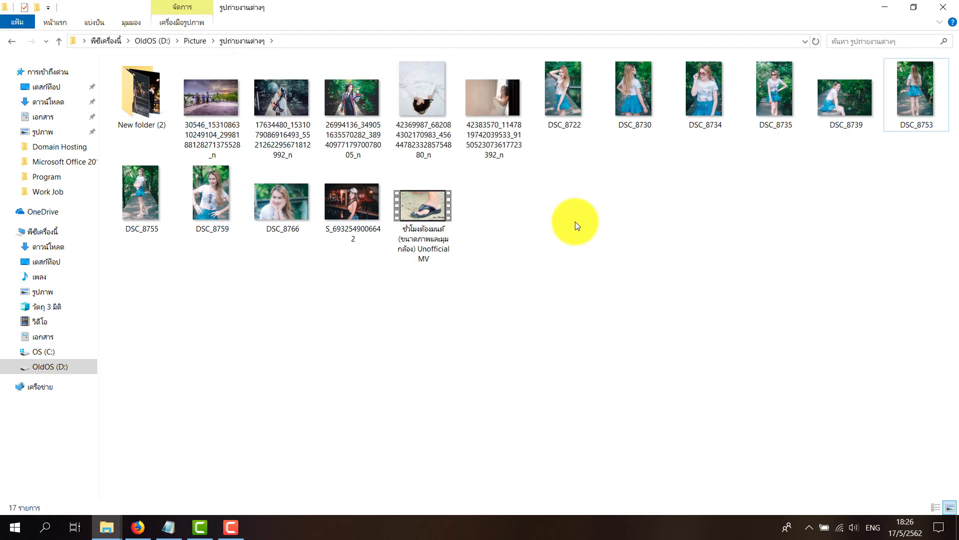
# Step: Enlarge and shrink the folder's thumbnails, leaving them at a size between large and extra large icons, with nine per row
pyautogui.scroll(3, 500, 265)
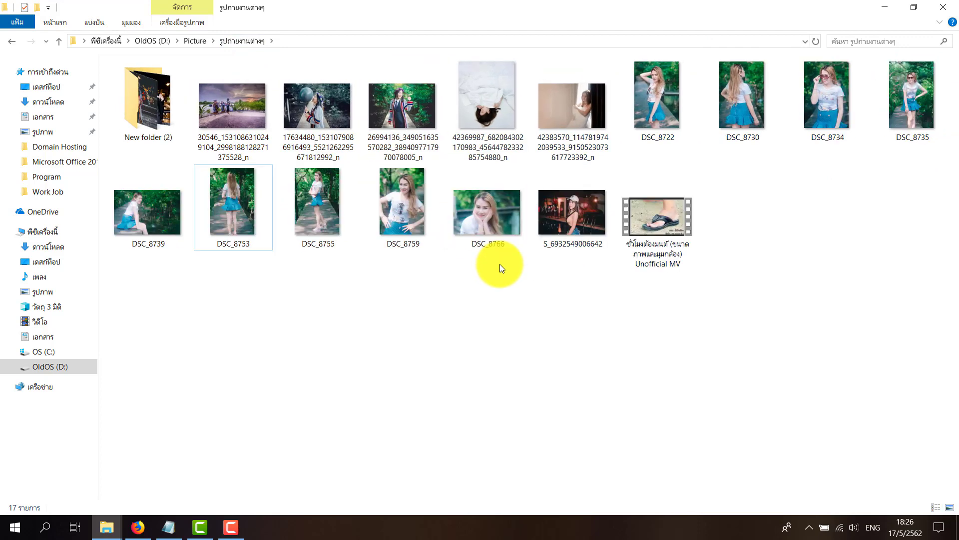
pyautogui.scroll(2, 434, 298)
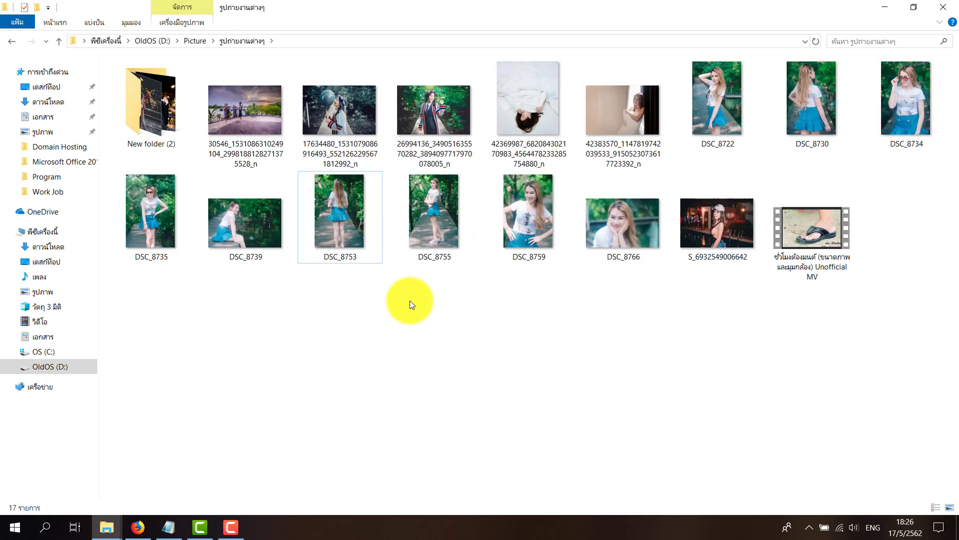
pyautogui.scroll(-2, 410, 301)
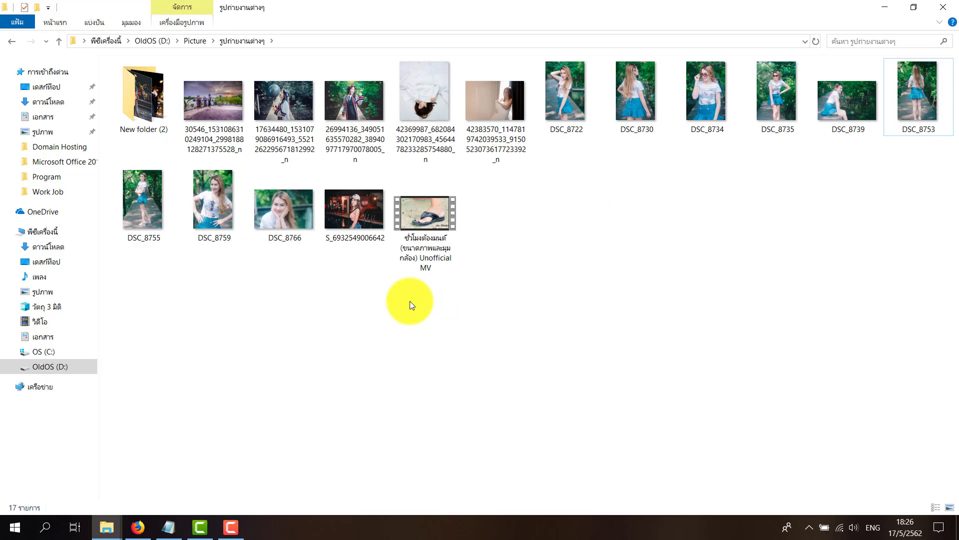
pyautogui.scroll(4, 410, 300)
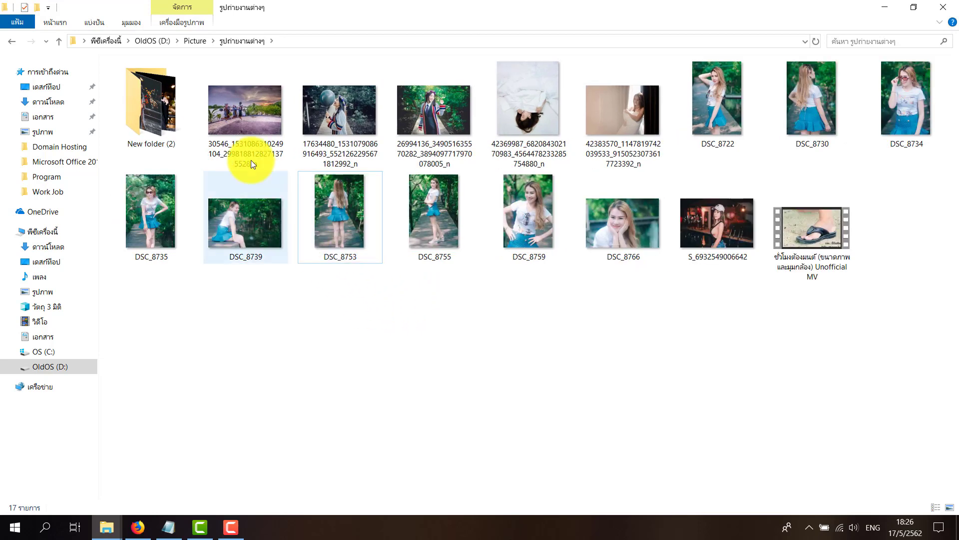
# Step: Rename the image beginning with 30546 as qqqq
pyautogui.click(243, 126)
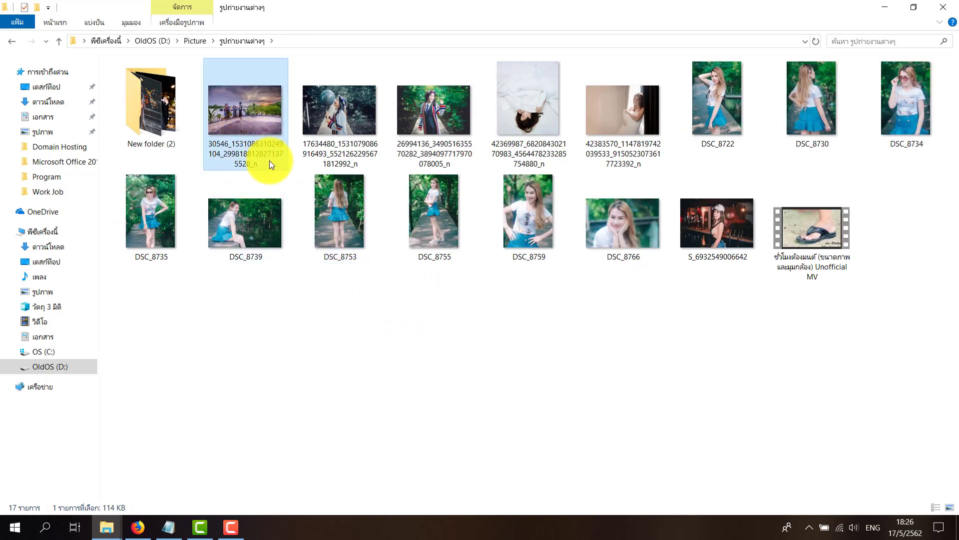
pyautogui.rightClick(239, 114)
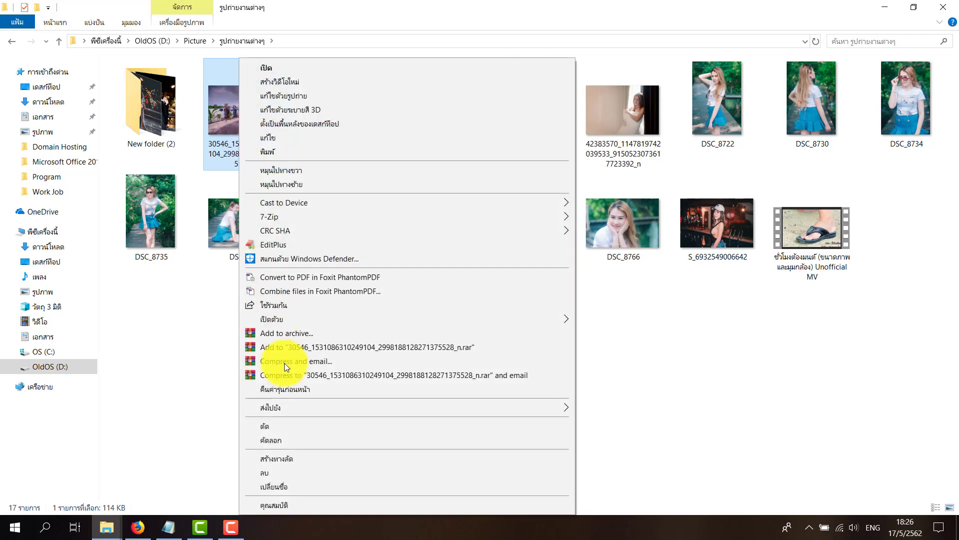
pyautogui.click(278, 486)
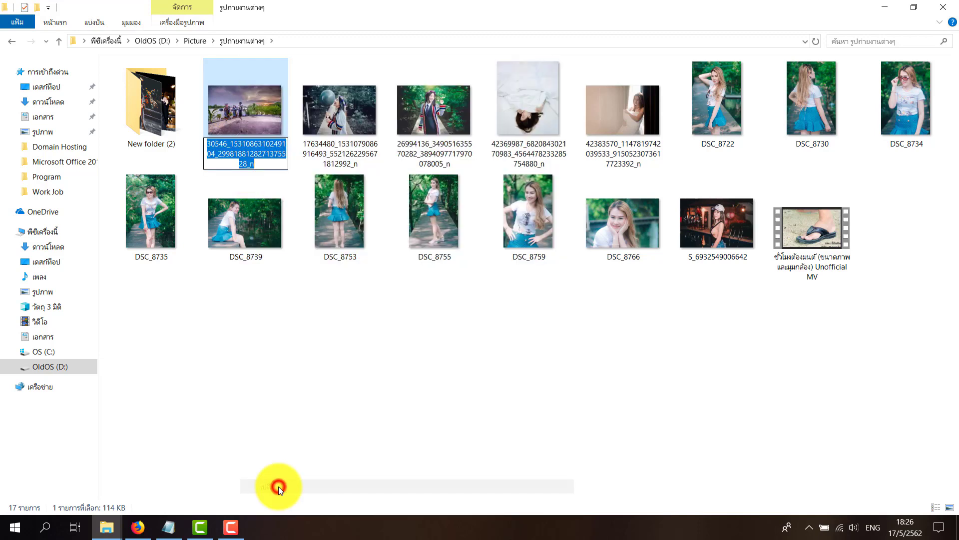
pyautogui.write('qqqq')
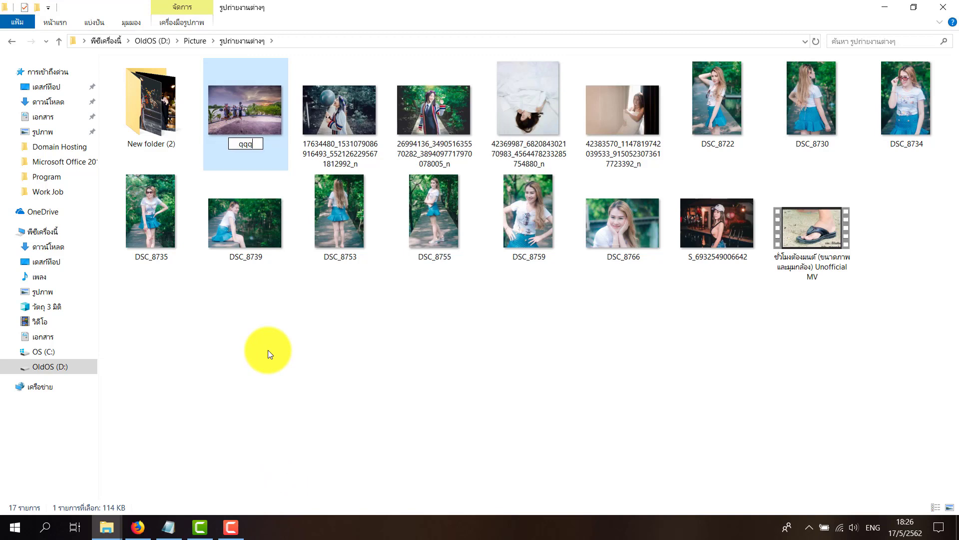
pyautogui.press('Return')
# Step: Rename the image beginning with 17634480 as 1111 and deselect it
pyautogui.click(251, 145)
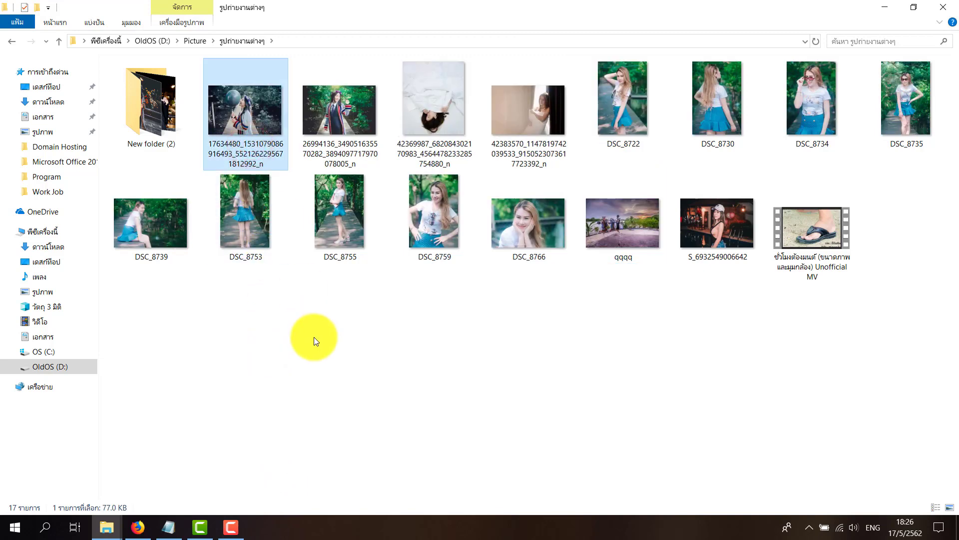
pyautogui.press('F2')
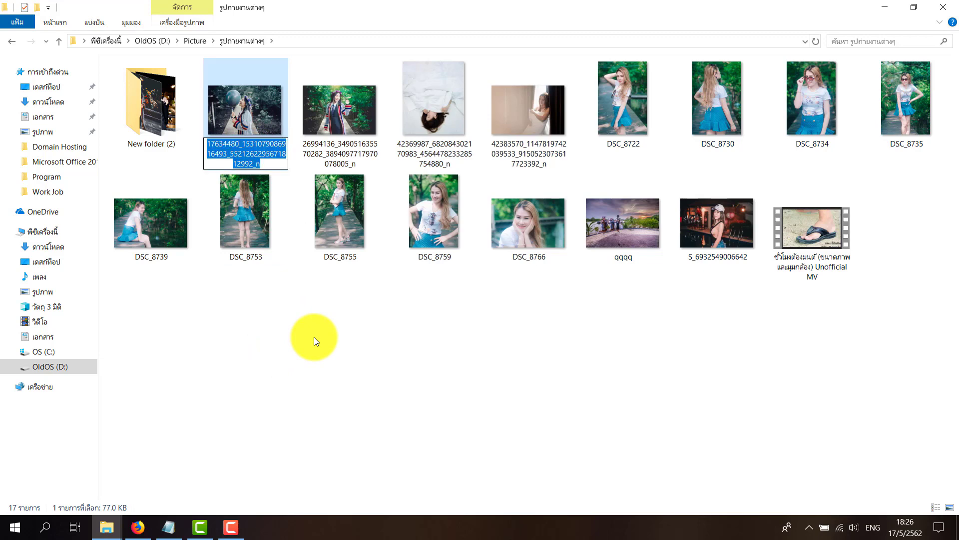
pyautogui.write('1111')
pyautogui.click(315, 337)
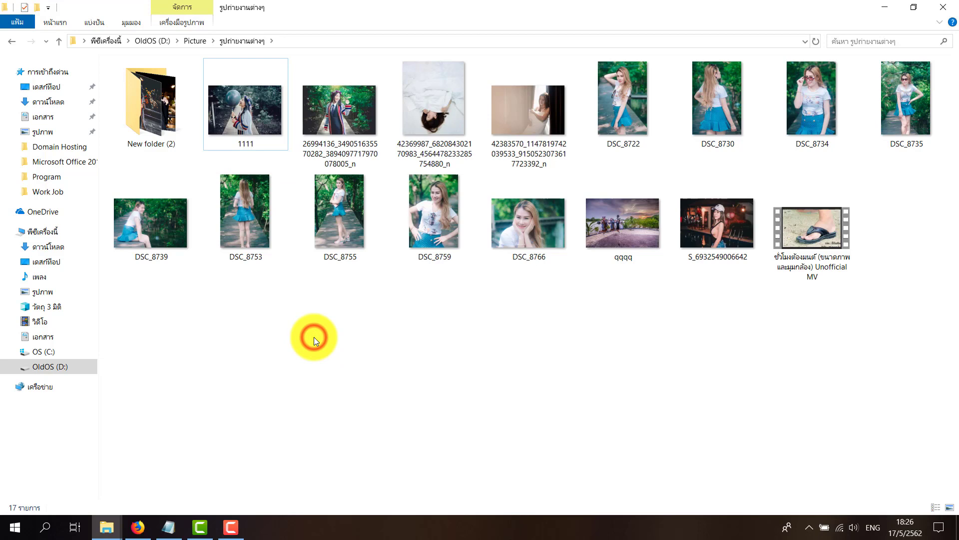
# Step: Rename the image beginning with 26994136 as 2222 and deselect it
pyautogui.click(332, 130)
pyautogui.press('F2')
pyautogui.write('2222')
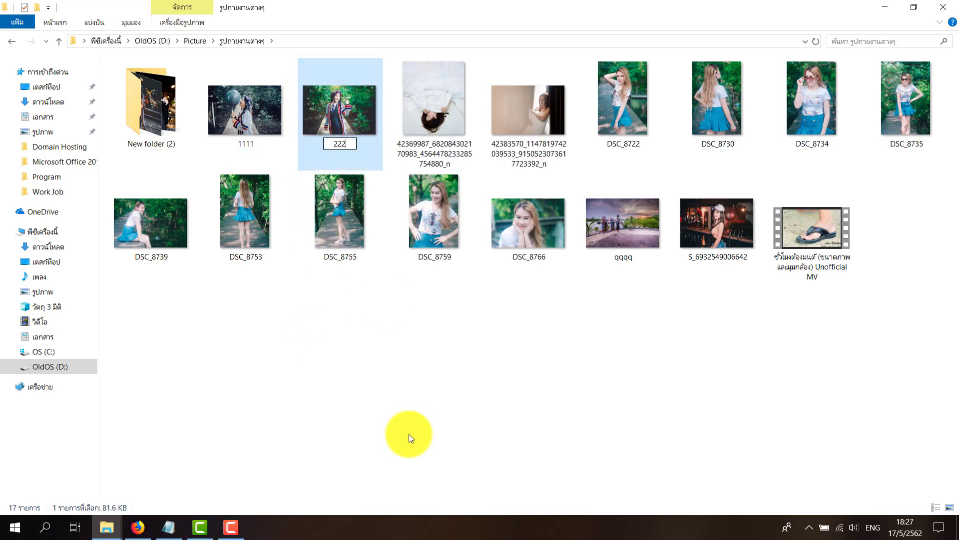
pyautogui.click(409, 409)
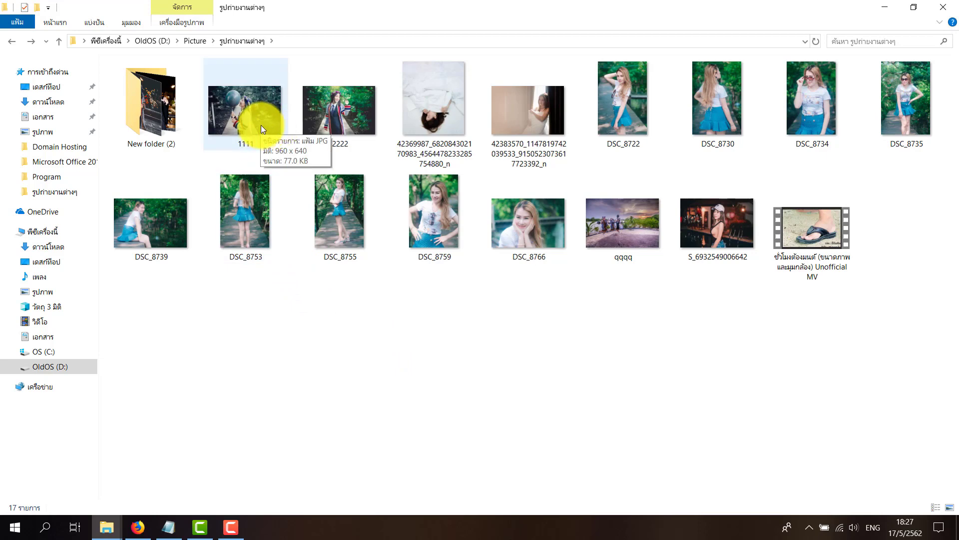
# Step: Create a new folder in the current image folder, keeping its default name, and deselect it
pyautogui.click(68, 22)
pyautogui.click(270, 37)
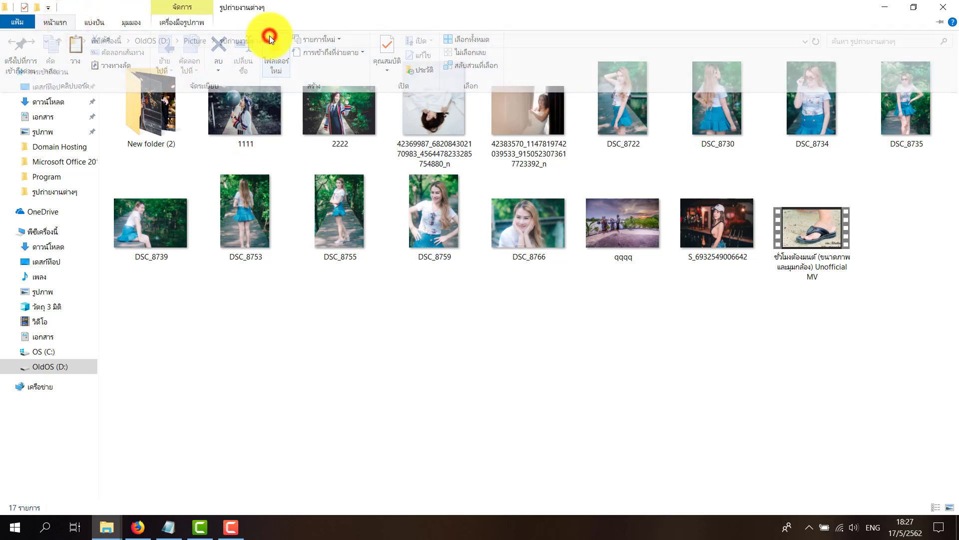
pyautogui.click(324, 327)
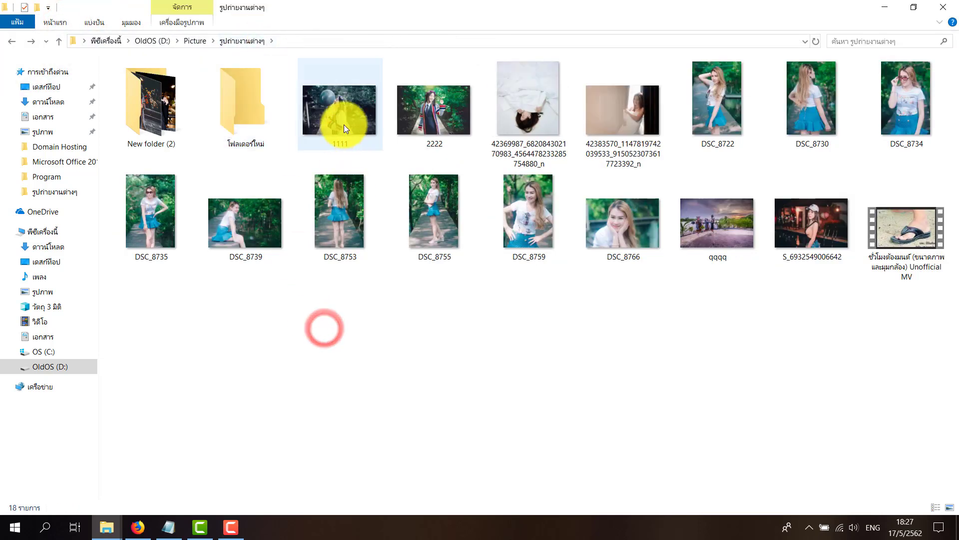
# Step: Move the image 1111 into the new folder, undo the move and deselect the image
pyautogui.moveTo(347, 120); pyautogui.dragTo(249, 106)
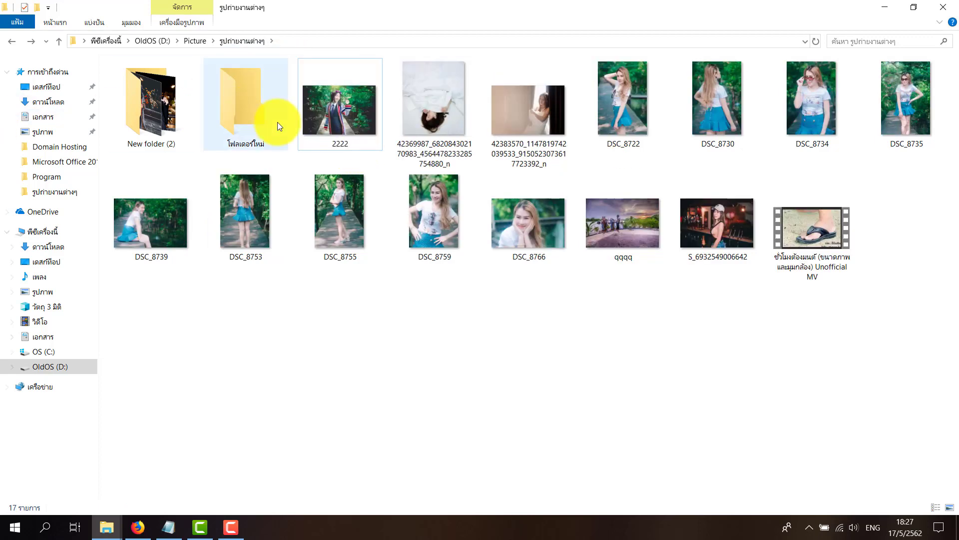
pyautogui.hotkey('ctrl', 'z')
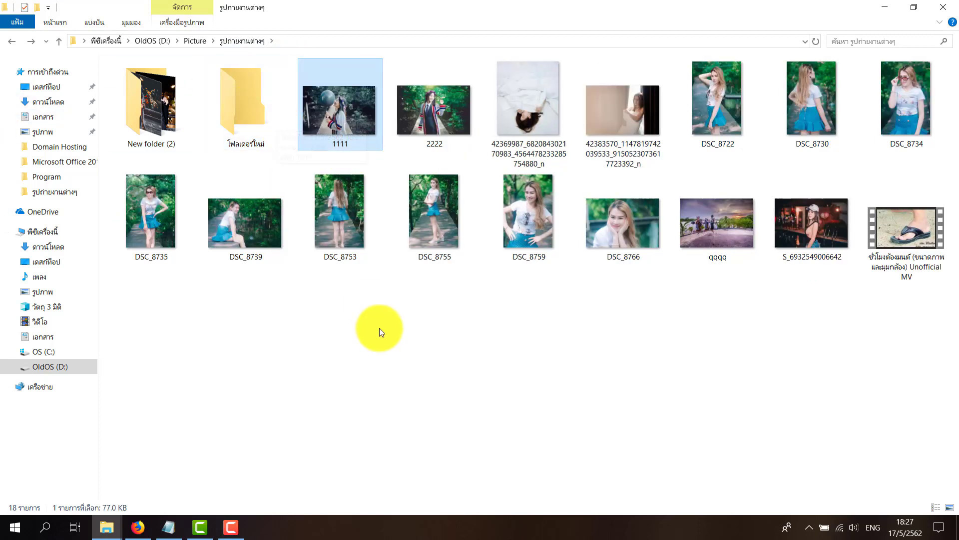
pyautogui.click(380, 329)
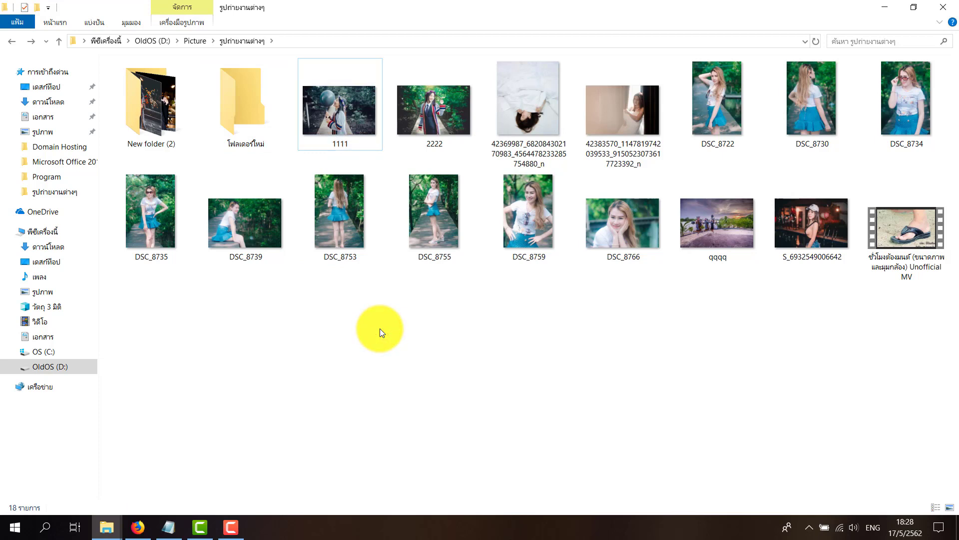
# Step: Copy the image 1111 to the clipboard and clear the selection
pyautogui.click(314, 117)
pyautogui.moveTo(332, 117)
pyautogui.mouseDown()
pyautogui.moveTo(295, 101)
pyautogui.moveTo(249, 112)
pyautogui.moveTo(323, 105)
pyautogui.moveTo(343, 131)
pyautogui.mouseUp()
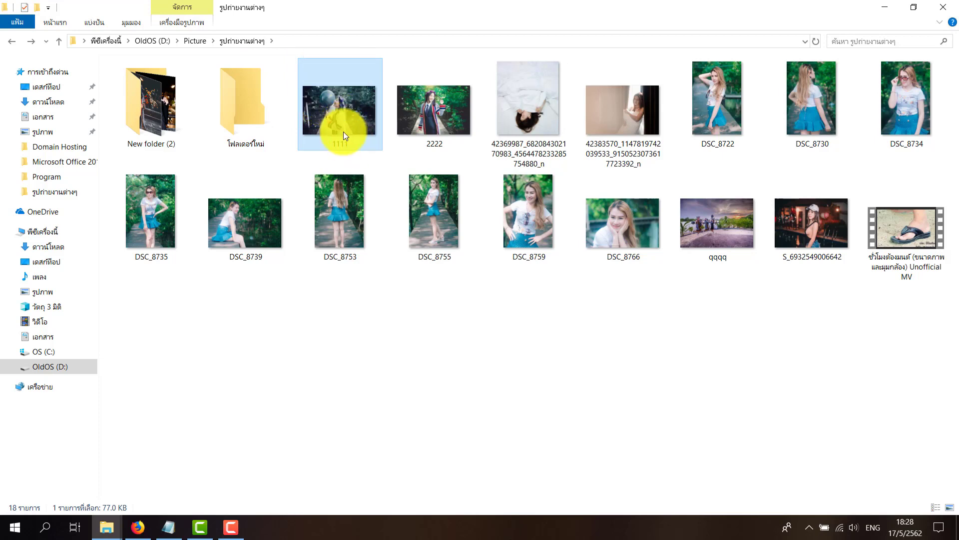
pyautogui.rightClick(312, 110)
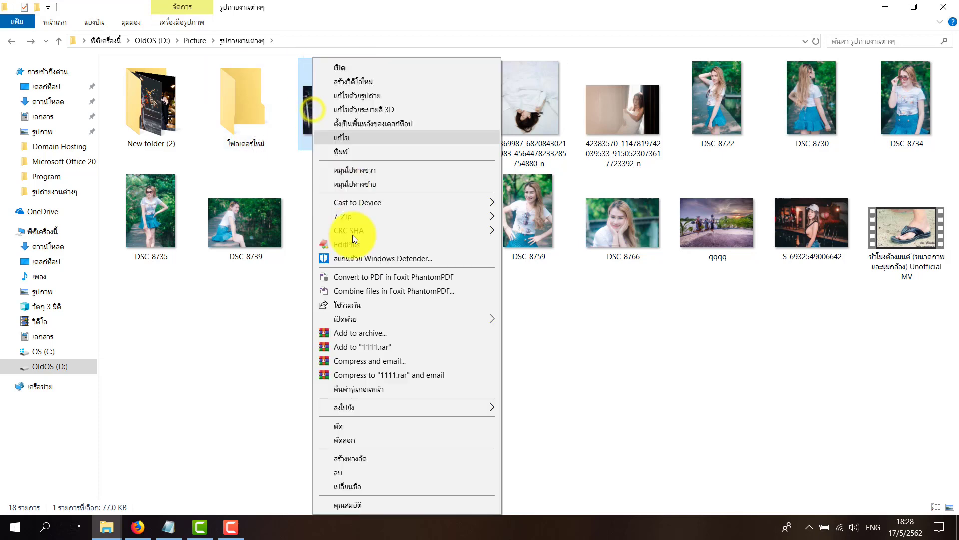
pyautogui.click(353, 440)
pyautogui.click(249, 353)
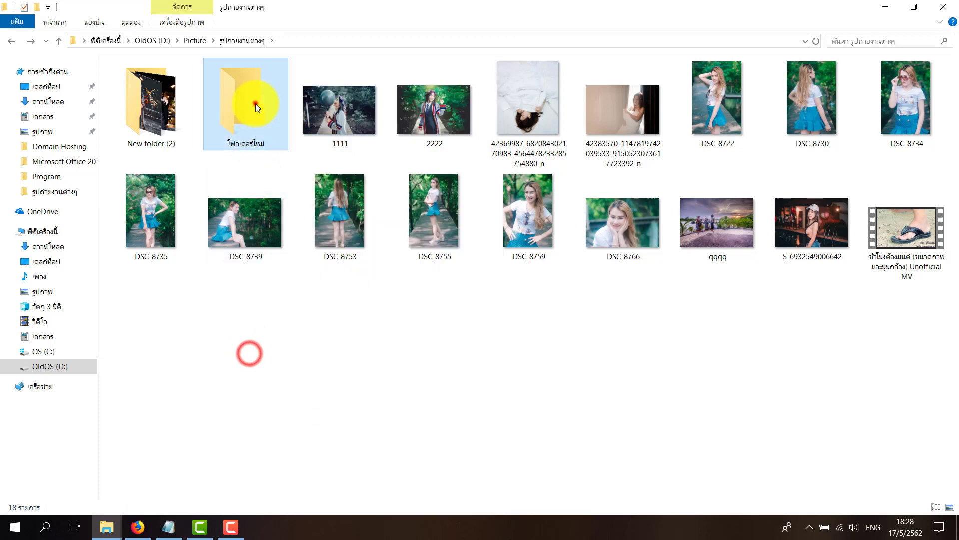
# Step: Open the new folder, bring up its paste options and return to the parent folder without pasting
pyautogui.doubleClick(256, 103)
pyautogui.rightClick(233, 115)
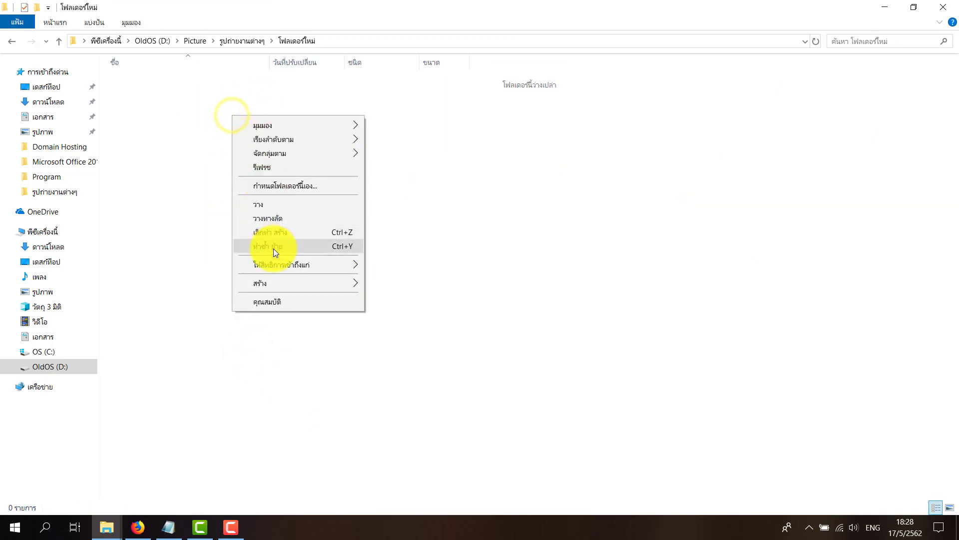
pyautogui.click(11, 41)
pyautogui.click(11, 40)
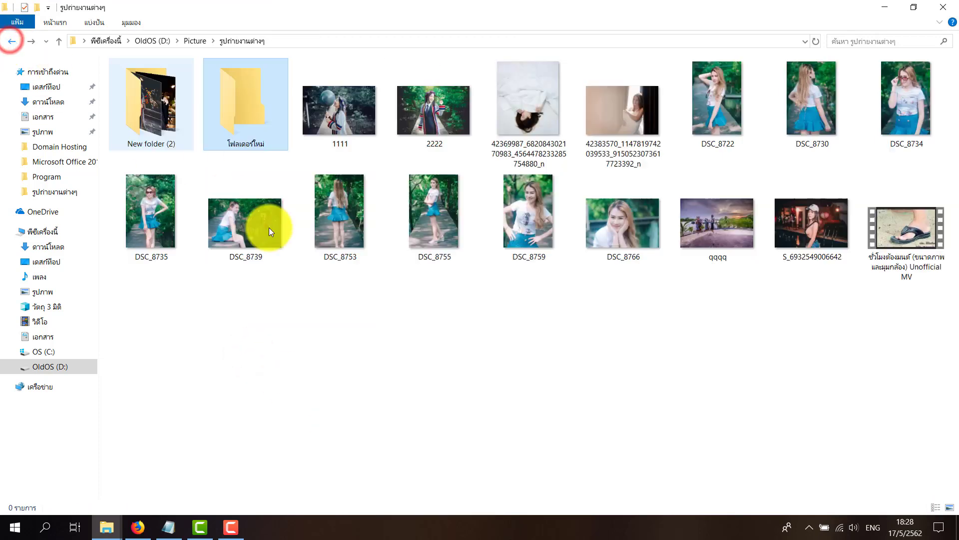
# Step: Copy the image 1111 directly into the new folder, keeping the original in the current folder
pyautogui.click(345, 134)
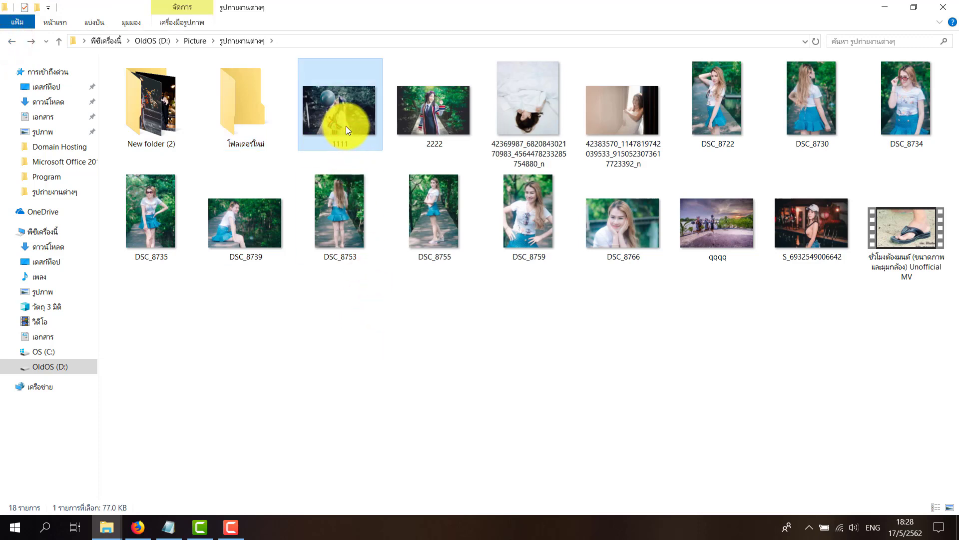
pyautogui.moveTo(337, 129); pyautogui.dragTo(260, 117)
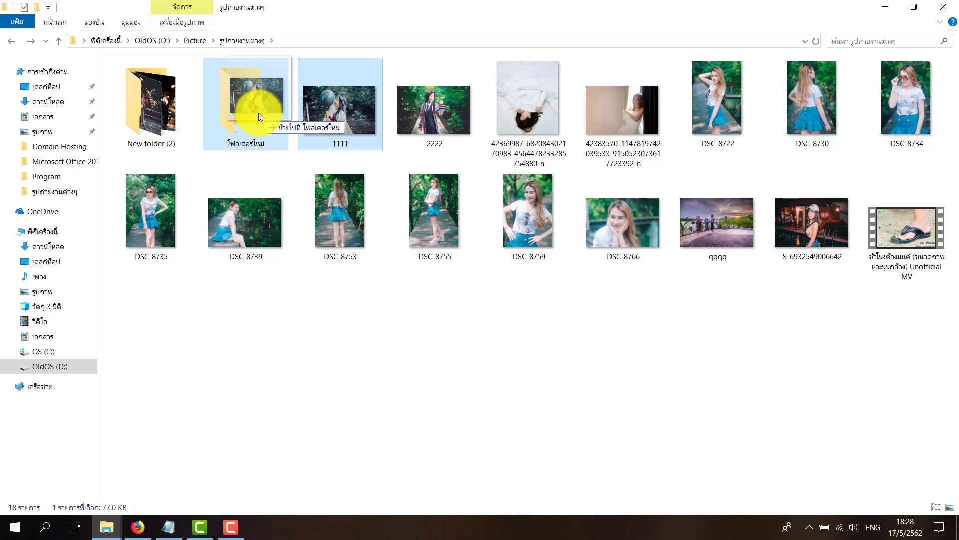
pyautogui.moveTo(259, 113); pyautogui.dragTo(341, 122)
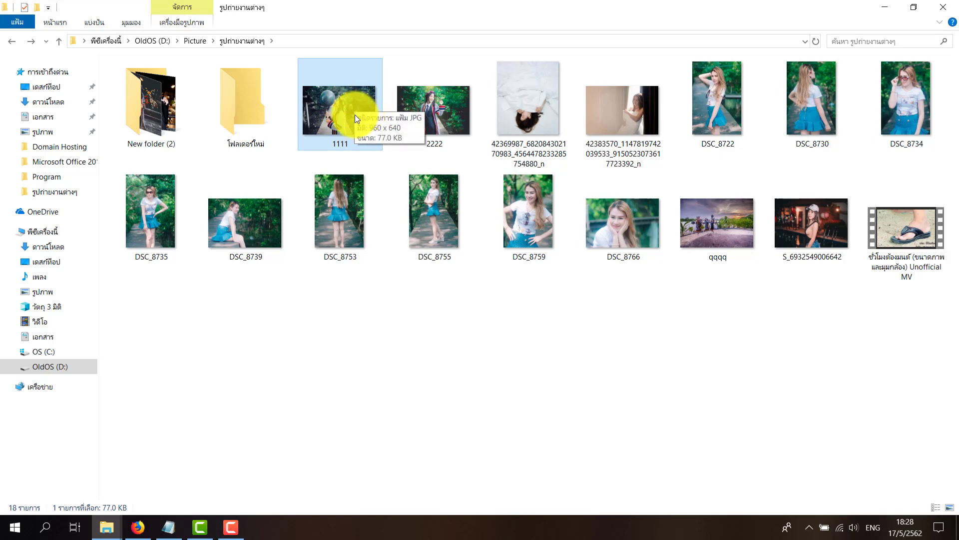
pyautogui.click(341, 120)
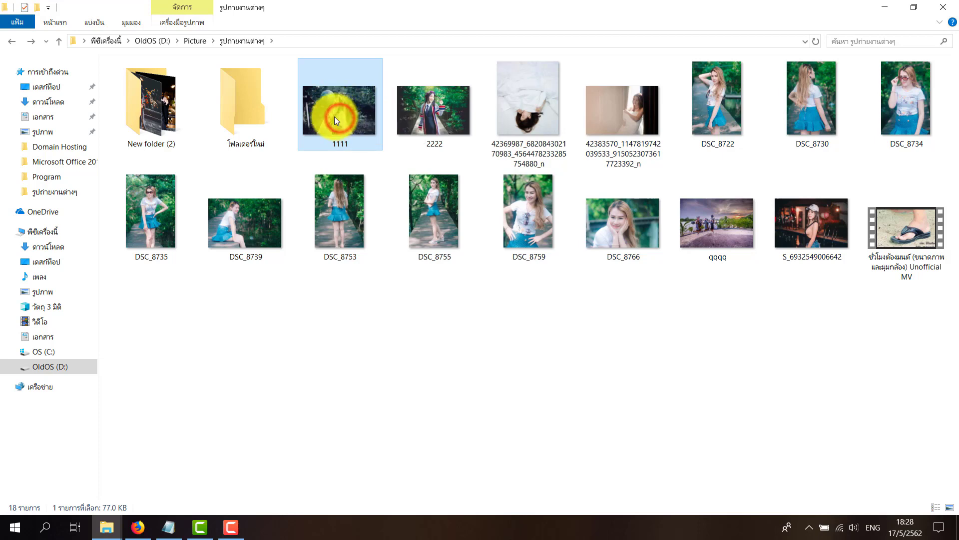
pyautogui.moveTo(335, 117); pyautogui.dragTo(255, 108)
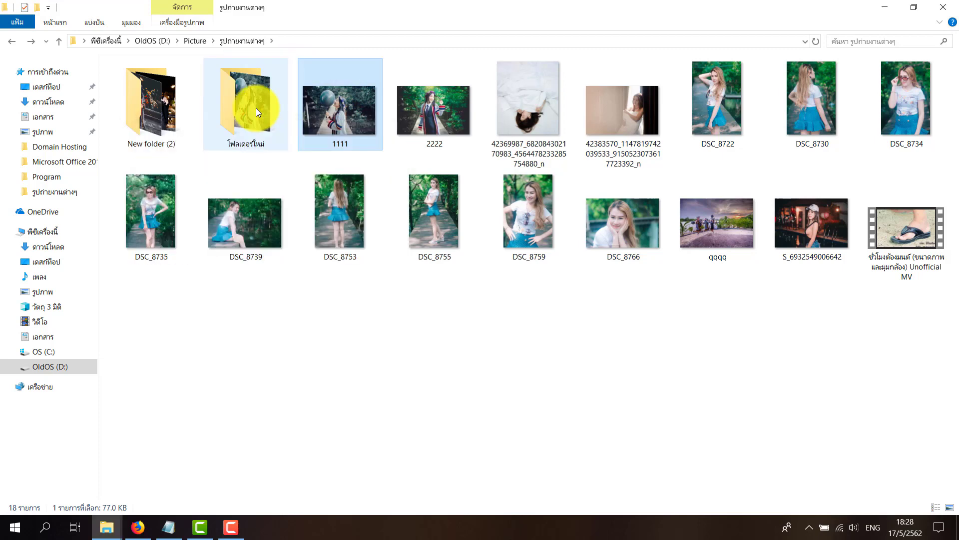
# Step: Open the new folder to check the copied image, return to the parent folder and clear the selection
pyautogui.doubleClick(256, 108)
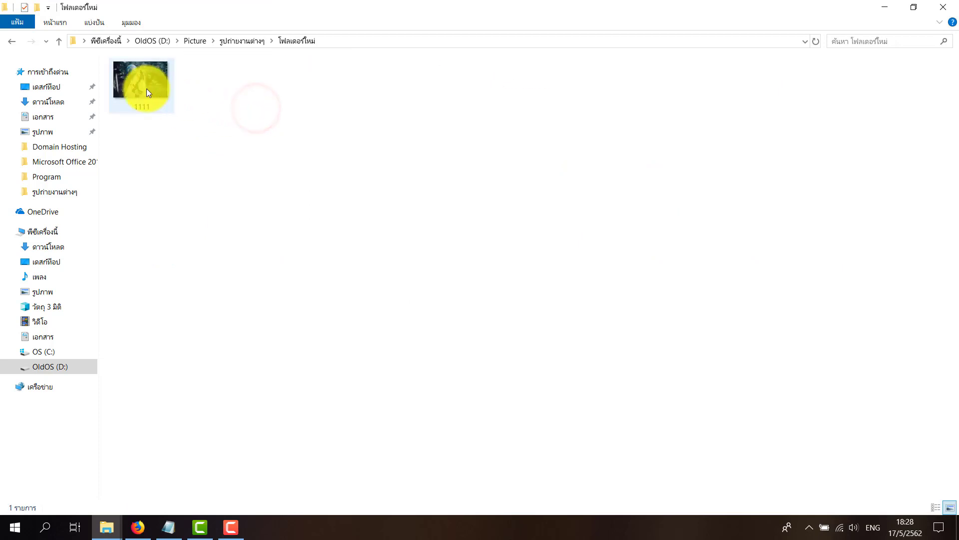
pyautogui.click(15, 38)
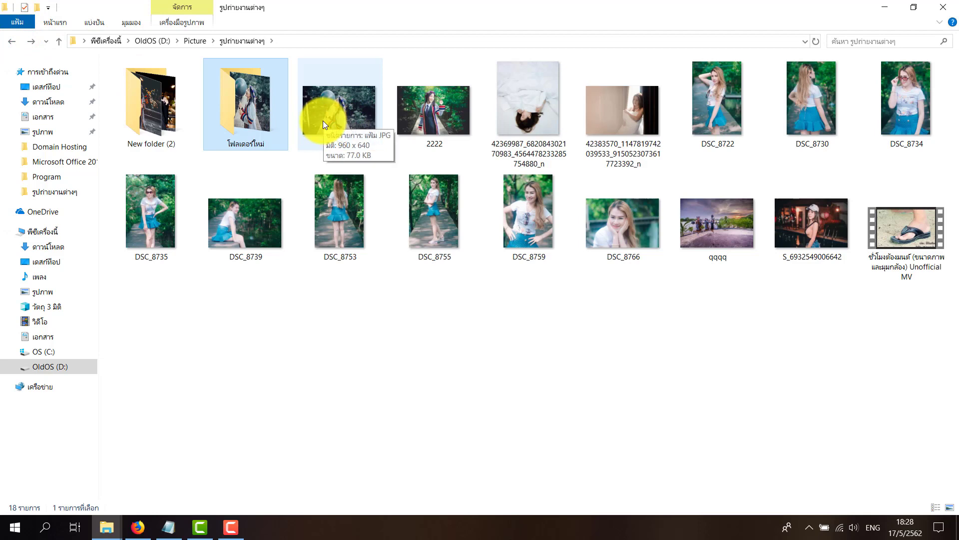
pyautogui.click(427, 305)
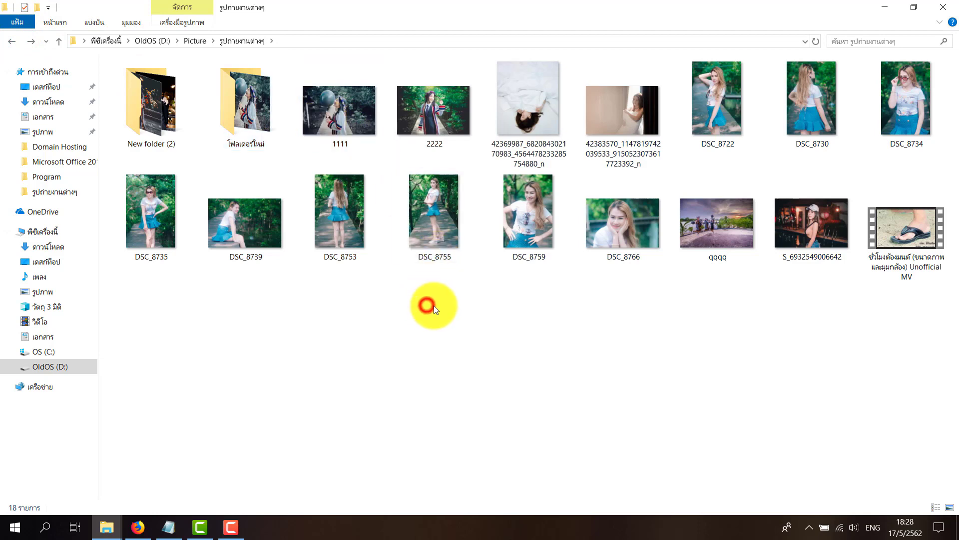
# Step: Shrink the folder window to expose the desktop and copy the image 1111 onto the desktop
pyautogui.click(361, 116)
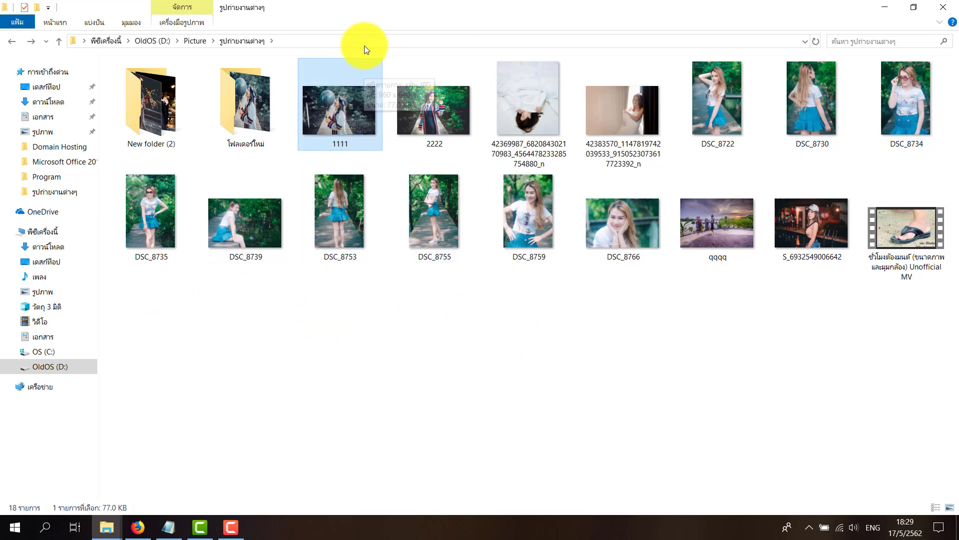
pyautogui.doubleClick(364, 6)
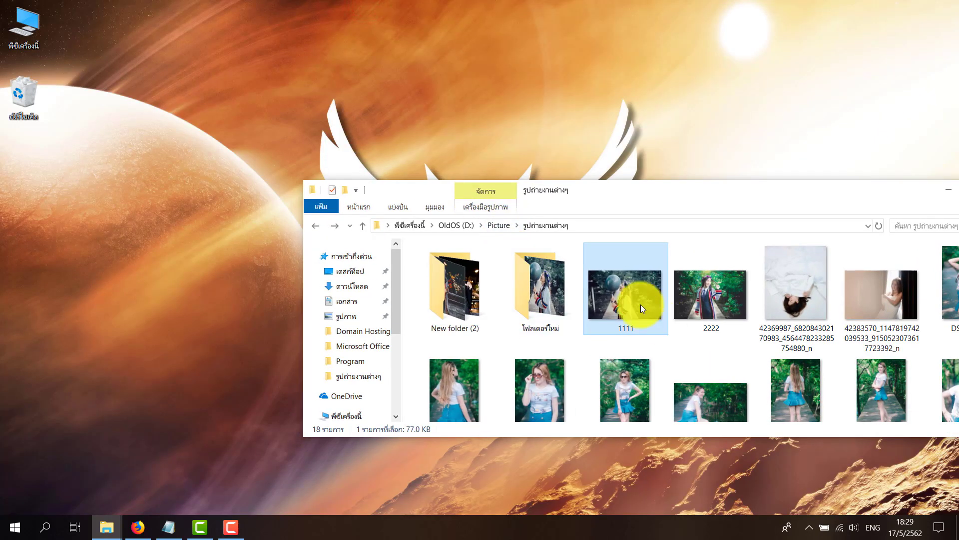
pyautogui.moveTo(614, 195); pyautogui.dragTo(662, 209)
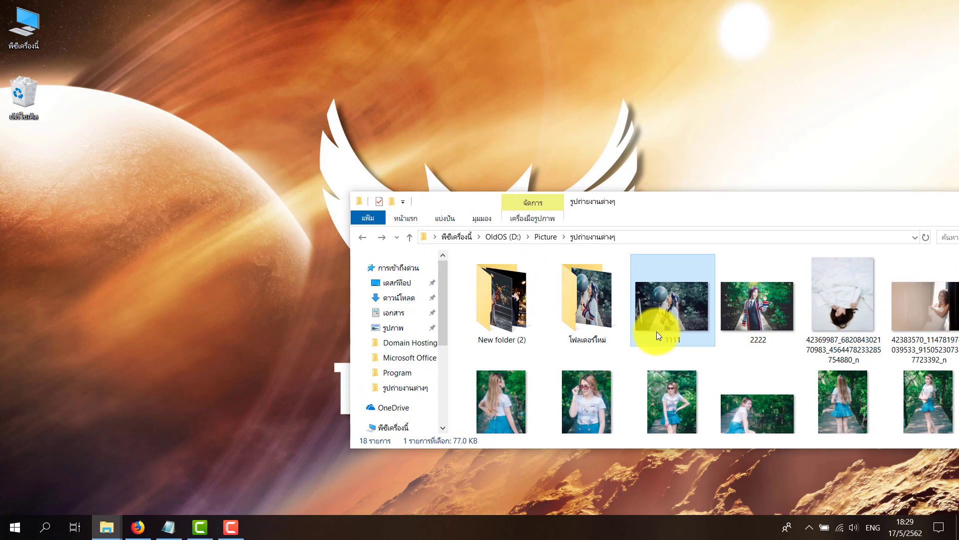
pyautogui.moveTo(667, 309); pyautogui.dragTo(534, 115)
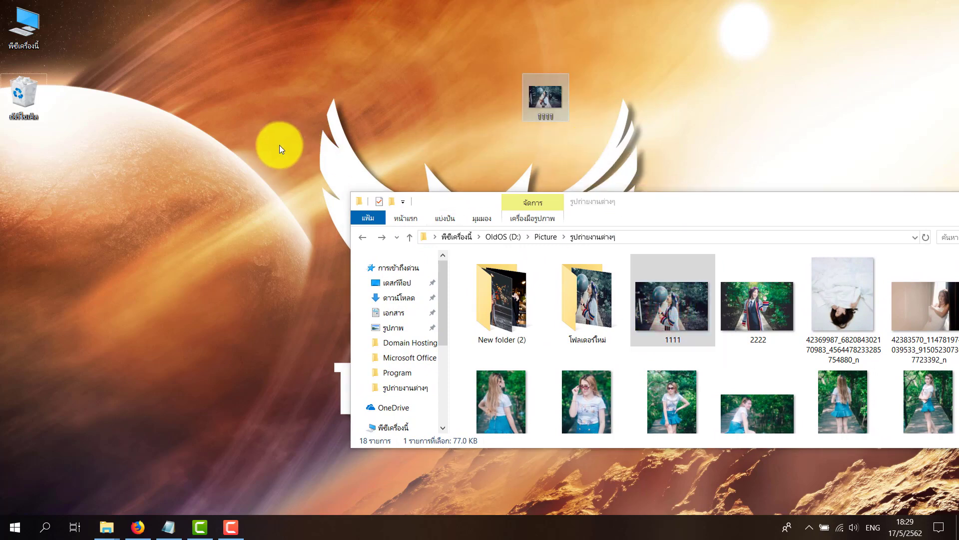
# Step: Delete the desktop copy of the image 1111 and maximize the folder window
pyautogui.moveTo(557, 95); pyautogui.dragTo(443, 94)
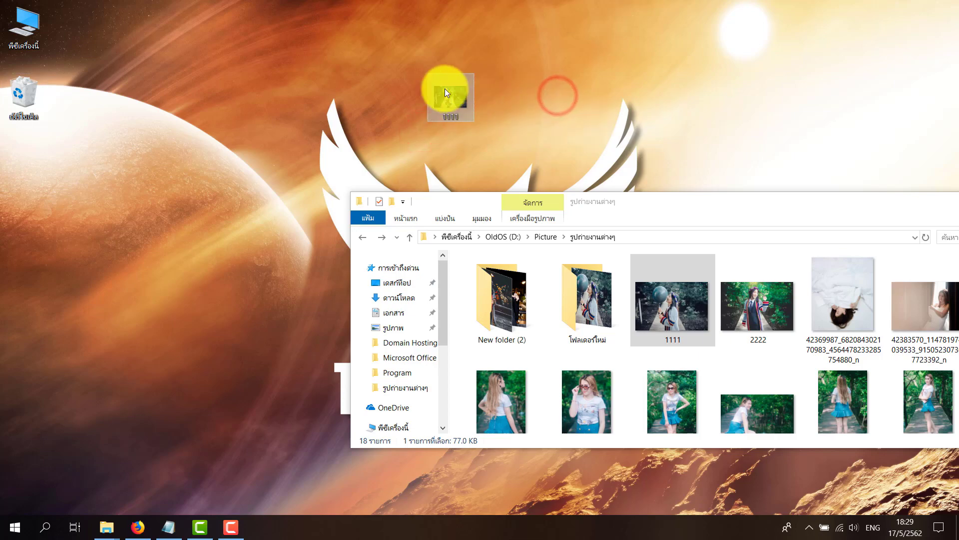
pyautogui.press('Delete')
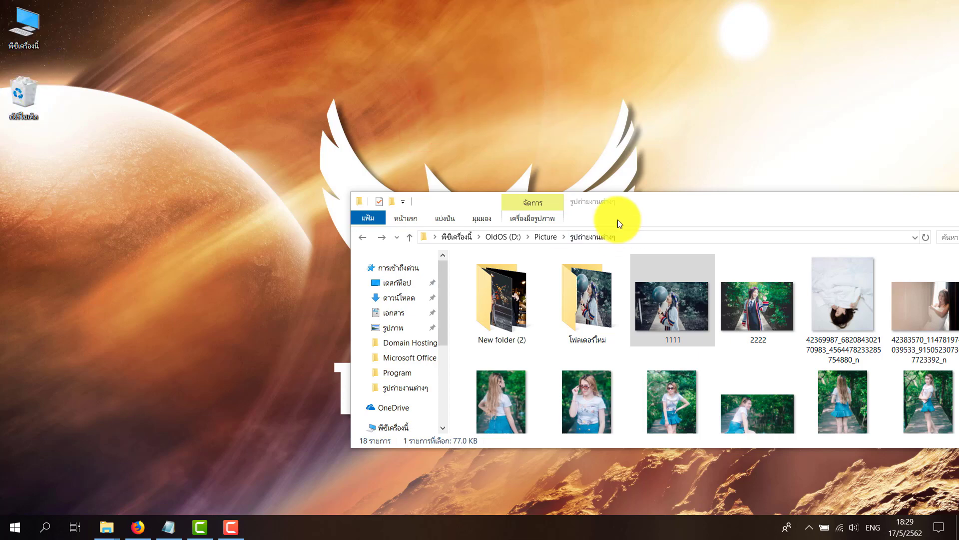
pyautogui.doubleClick(636, 205)
# Step: Duplicate the image 1111 within its own folder and delete the duplicate
pyautogui.moveTo(380, 115); pyautogui.dragTo(334, 113)
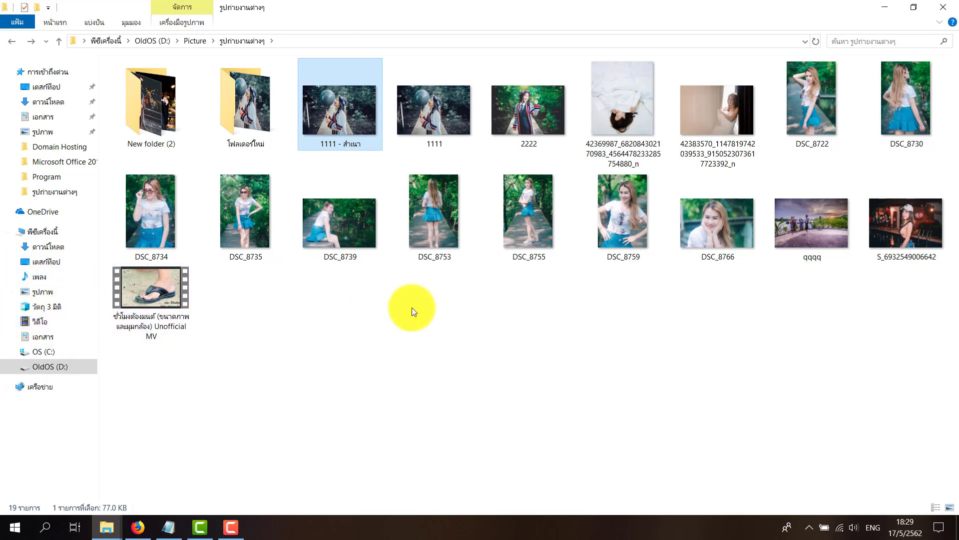
pyautogui.press('Delete')
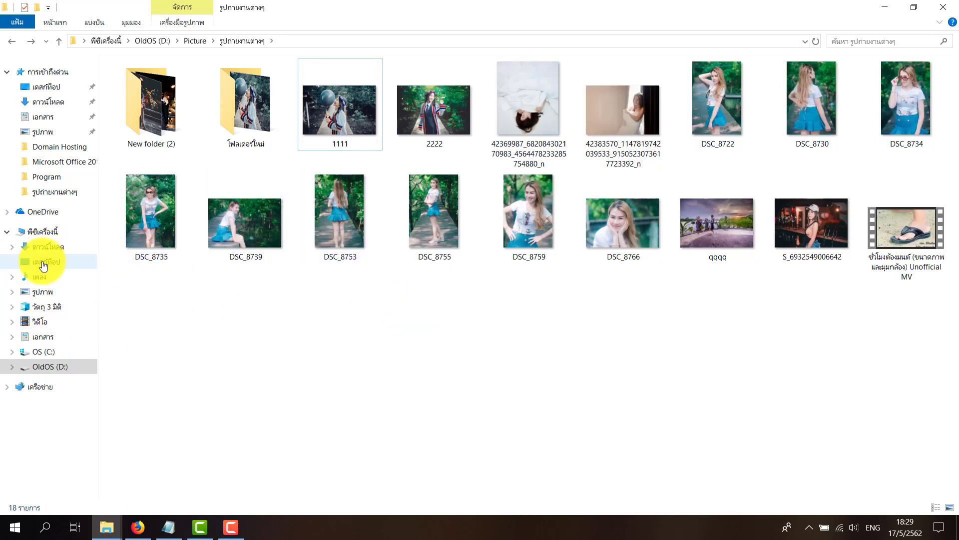
# Step: Copy the image 1111 to the desktop from the maximized folder window and move that desktop copy to the Recycle Bin
pyautogui.click(327, 126)
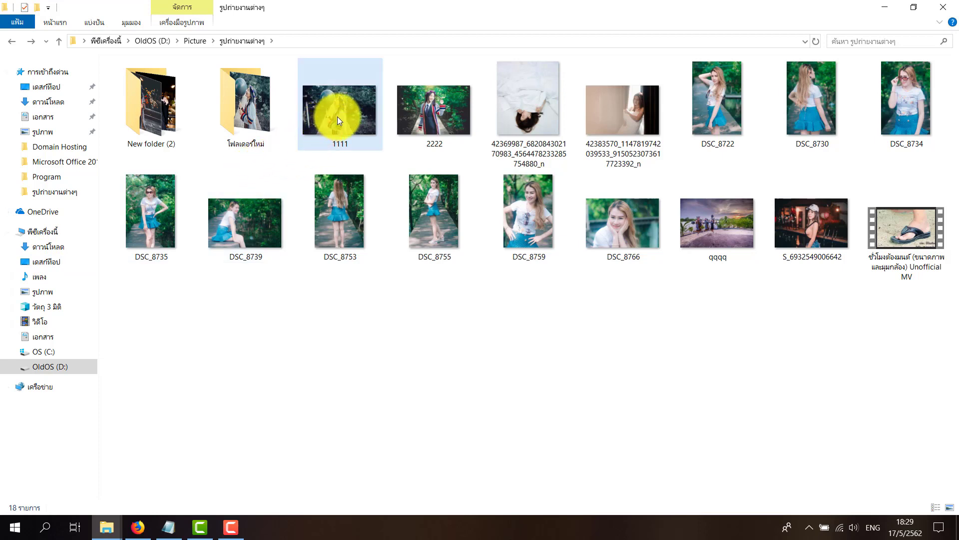
pyautogui.moveTo(340, 115); pyautogui.dragTo(51, 262)
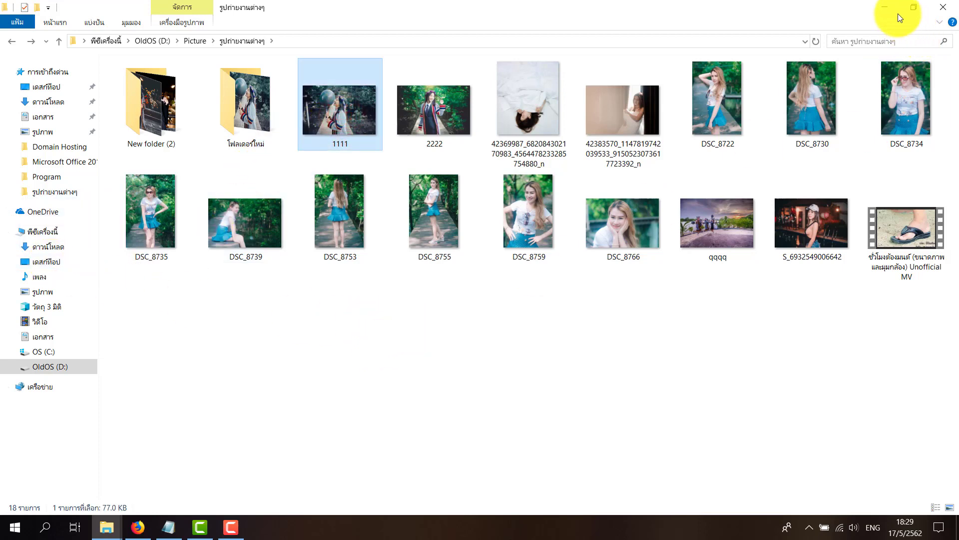
pyautogui.doubleClick(777, 7)
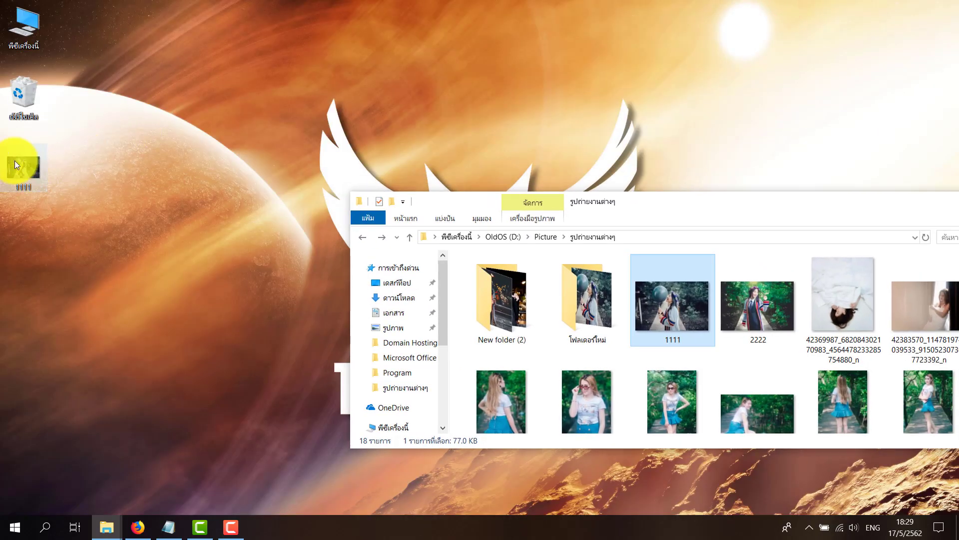
pyautogui.moveTo(16, 167); pyautogui.dragTo(14, 102)
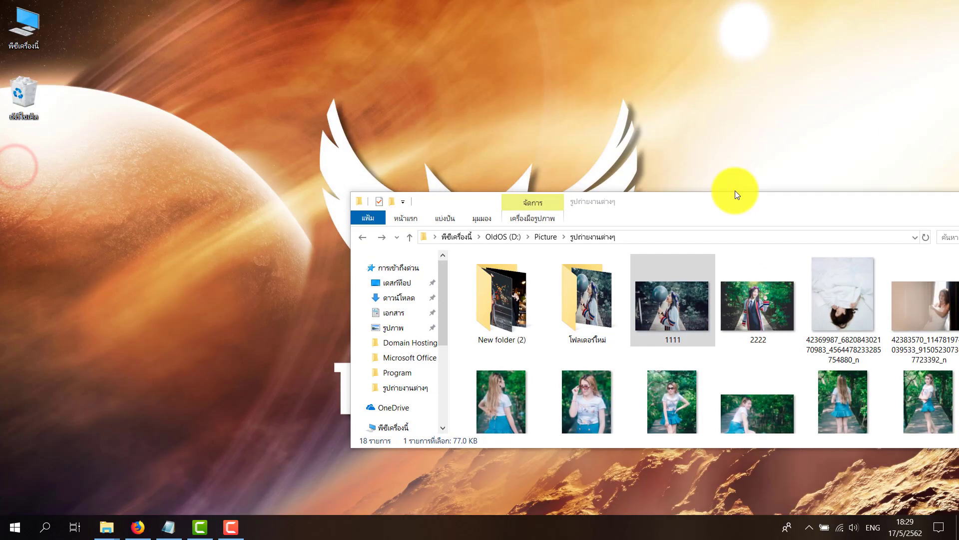
pyautogui.doubleClick(735, 201)
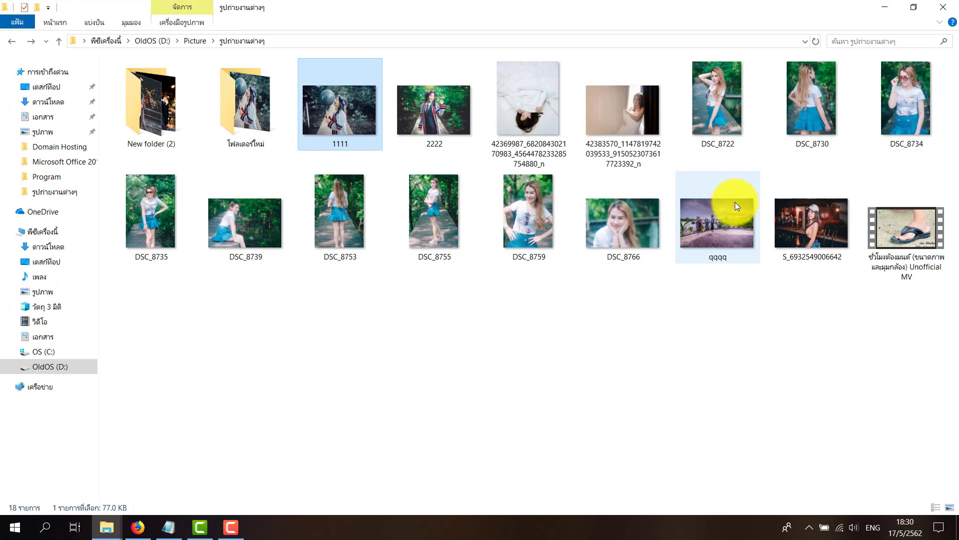
pyautogui.click(255, 115)
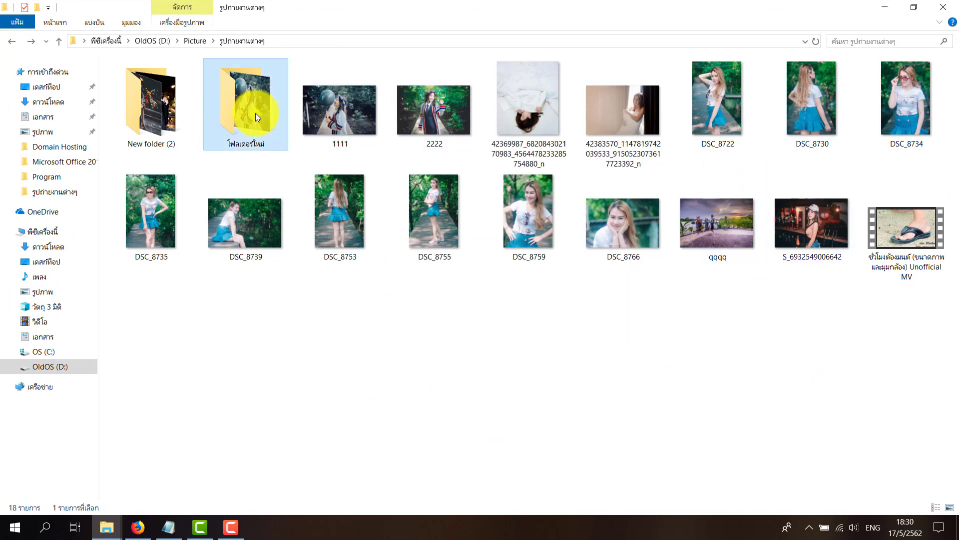
pyautogui.rightClick(255, 115)
pyautogui.click(194, 320)
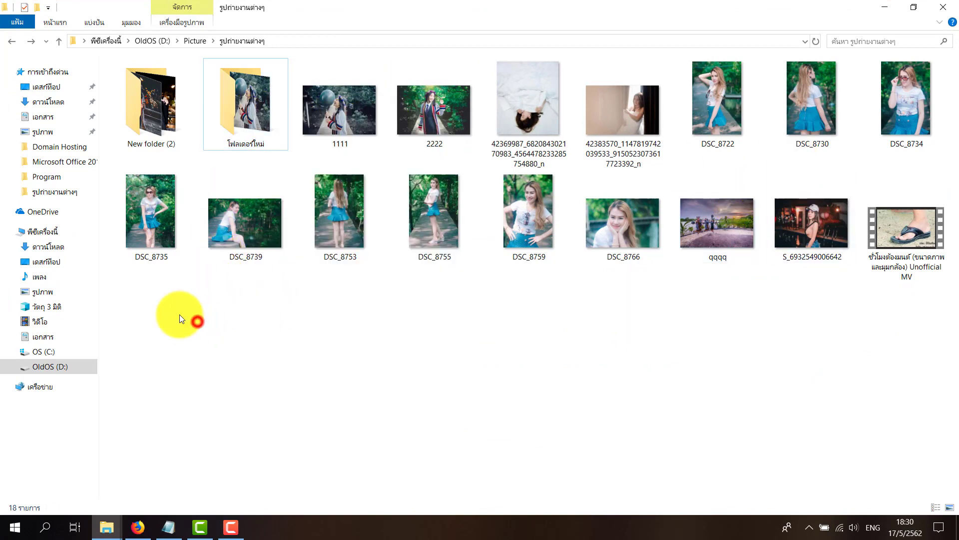
# Step: Go to This PC, view the contents of the USB drive (E:), and return to the drive overview
pyautogui.click(60, 229)
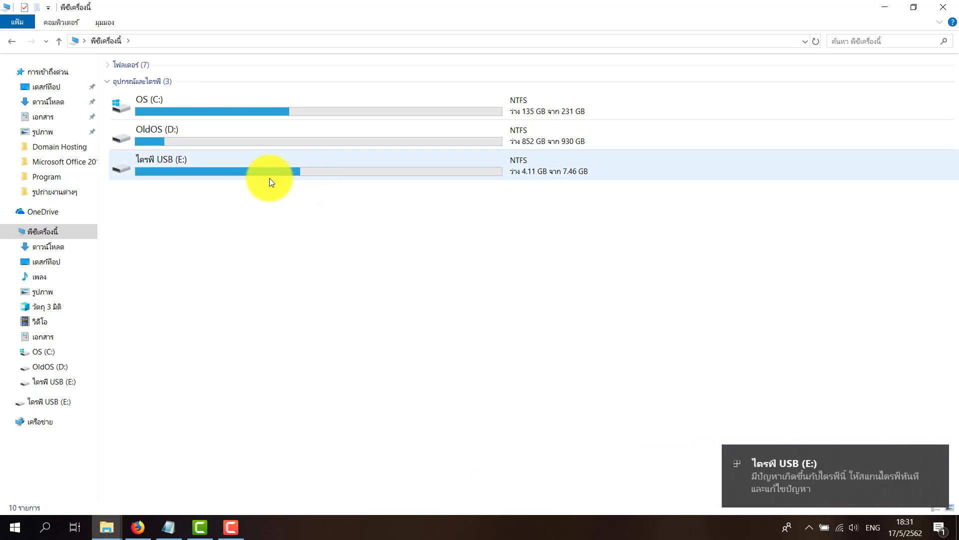
pyautogui.click(81, 386)
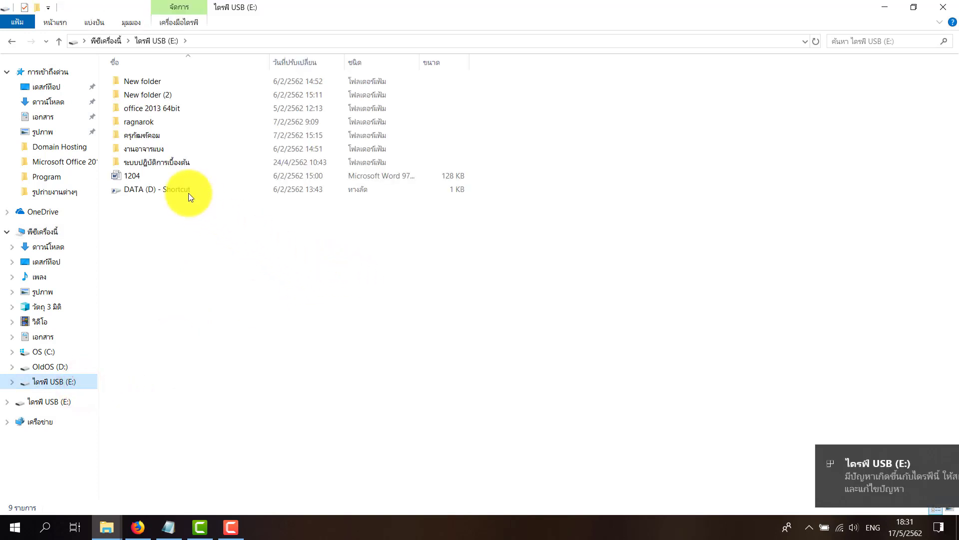
pyautogui.click(12, 47)
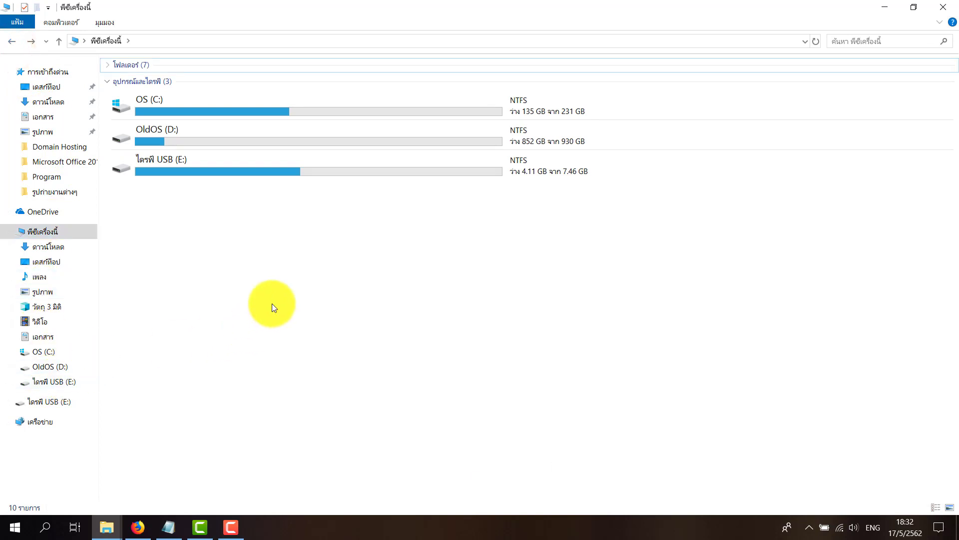
pyautogui.click(248, 175)
pyautogui.click(253, 144)
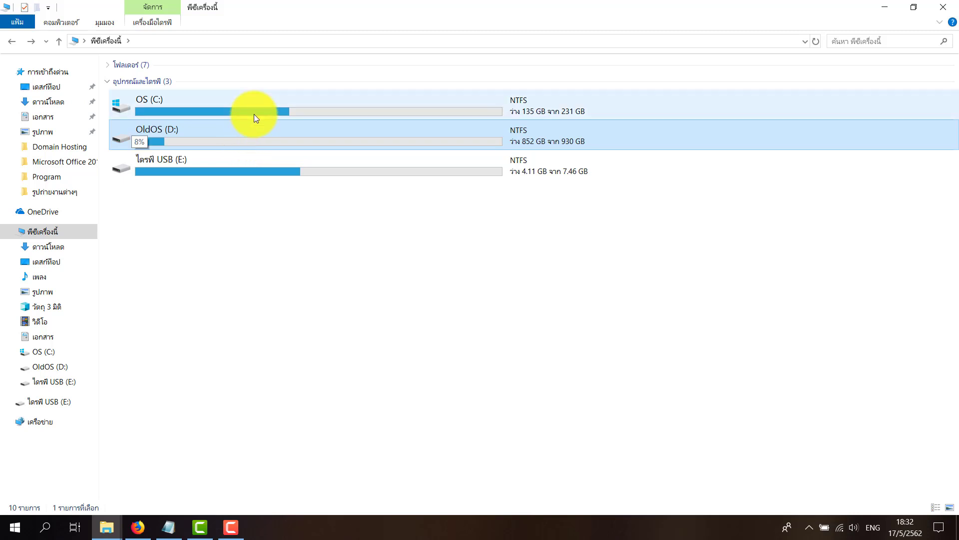
pyautogui.click(254, 117)
pyautogui.click(254, 129)
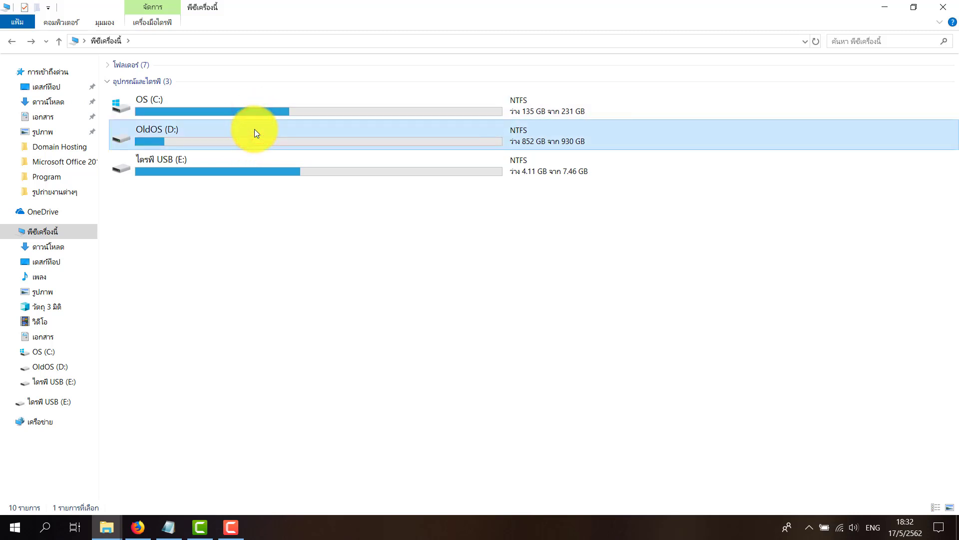
pyautogui.click(259, 169)
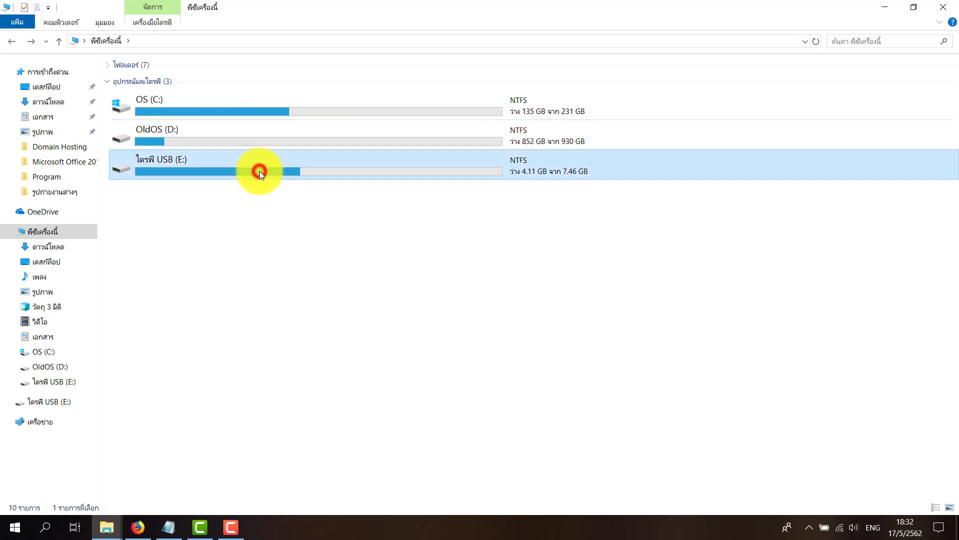
# Step: Show the drives in This PC as tiles and clear the selection
pyautogui.click(109, 22)
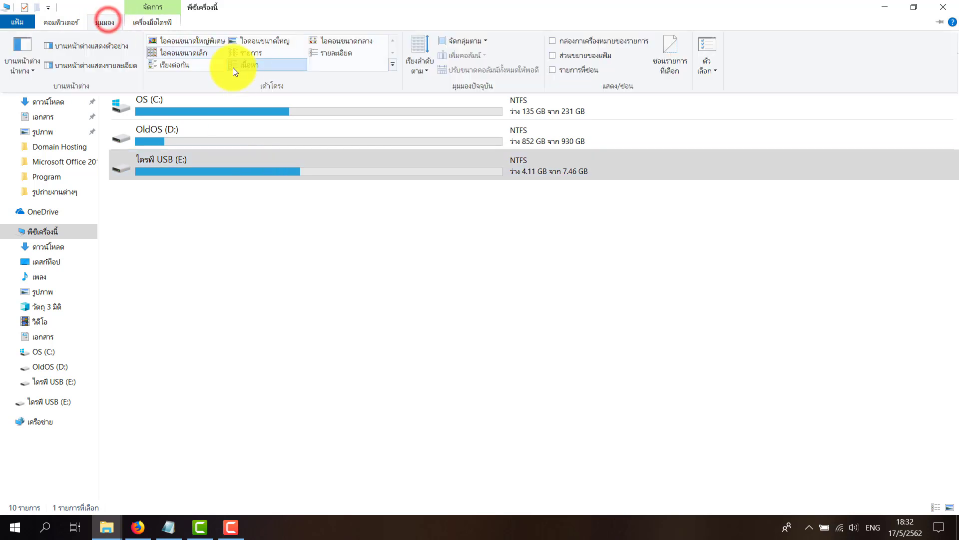
pyautogui.click(182, 63)
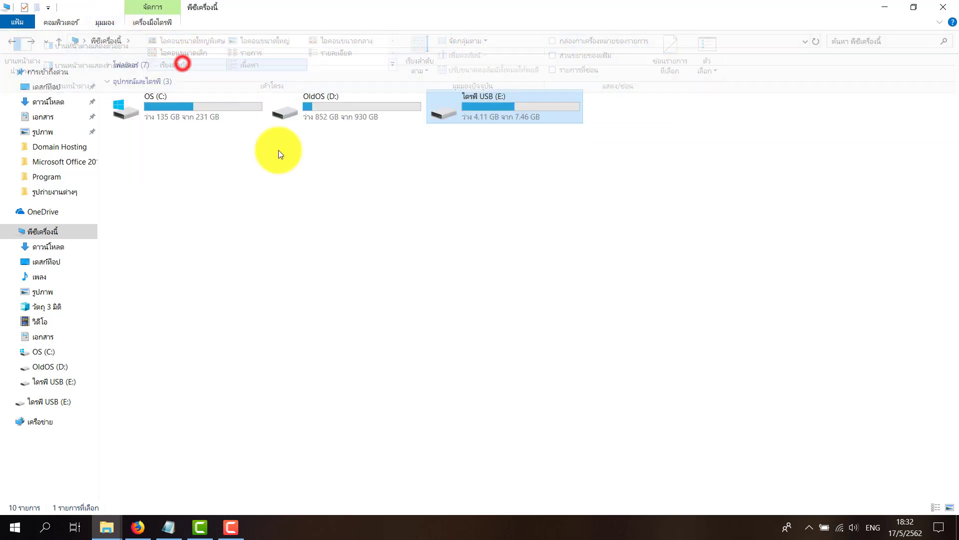
pyautogui.click(407, 259)
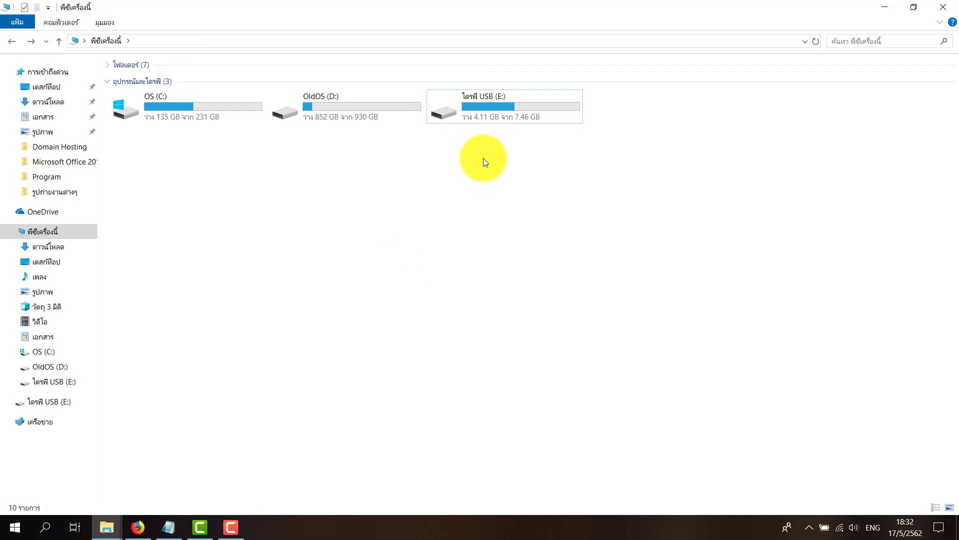
# Step: Open the format settings for the USB drive (E:) and move the dialog clear of the drive tiles
pyautogui.click(484, 98)
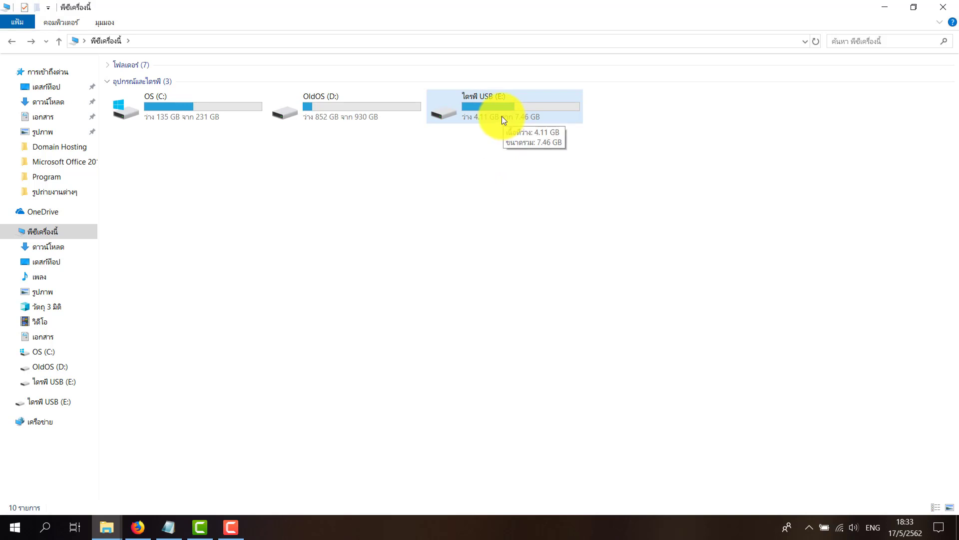
pyautogui.rightClick(495, 107)
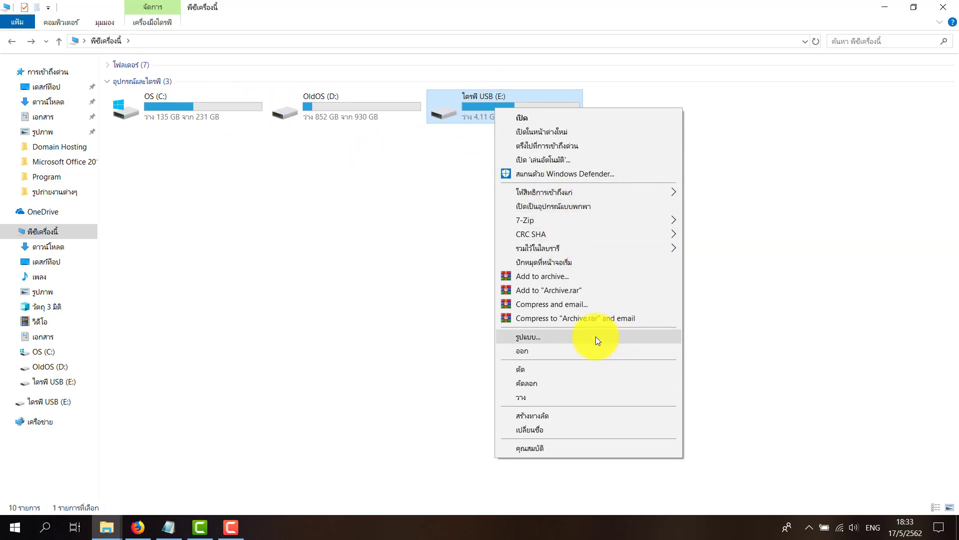
pyautogui.click(534, 337)
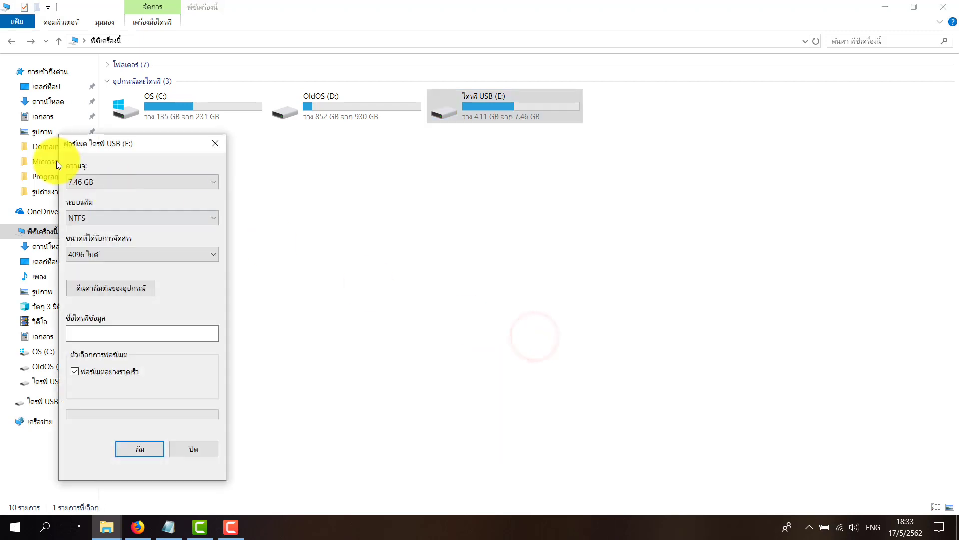
pyautogui.moveTo(153, 148); pyautogui.dragTo(619, 89)
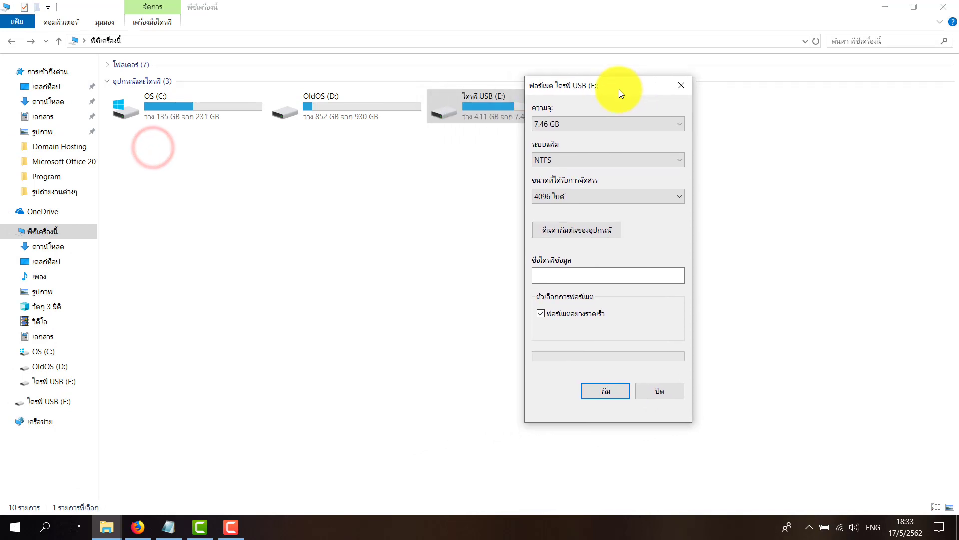
# Step: Examine the file system and capacity choices offered for formatting the USB drive (E:)
pyautogui.click(598, 164)
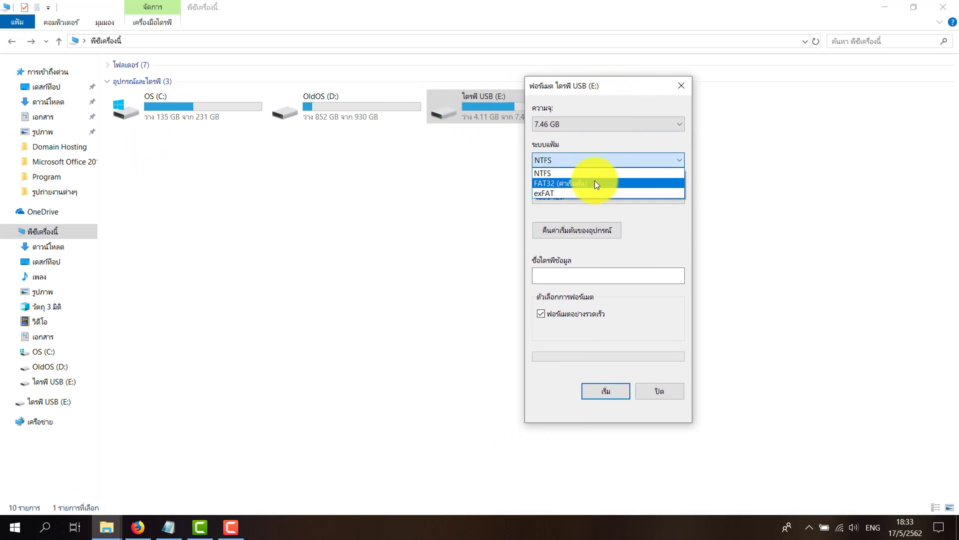
pyautogui.click(594, 141)
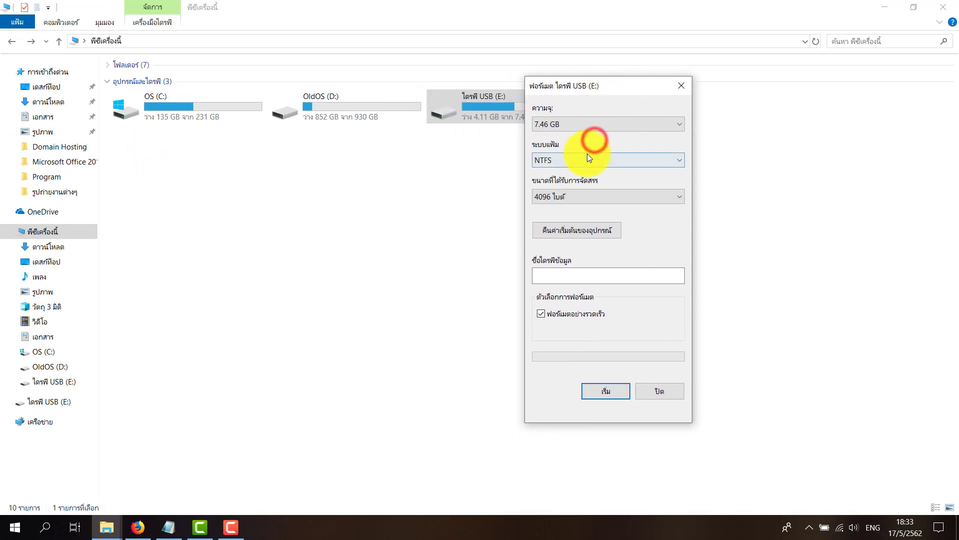
pyautogui.click(587, 157)
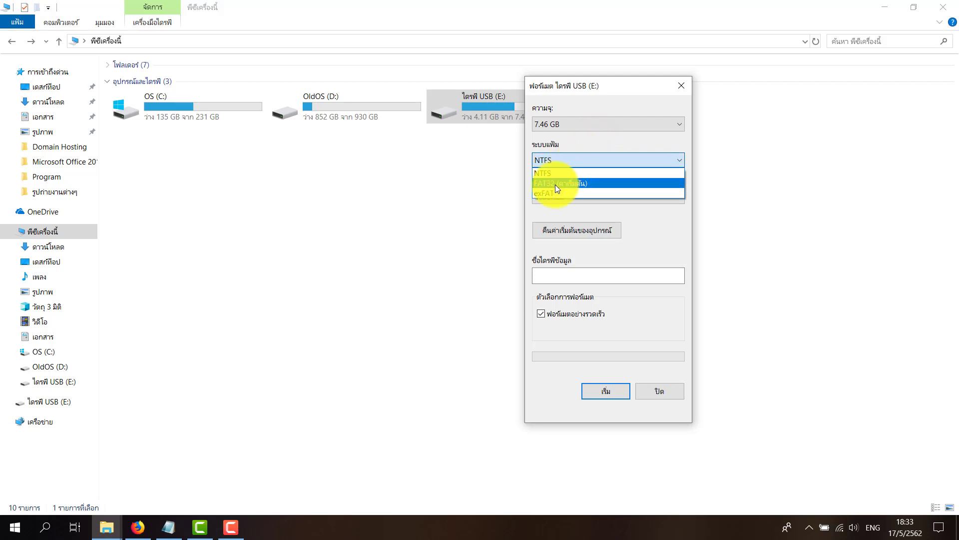
pyautogui.click(603, 160)
pyautogui.click(575, 125)
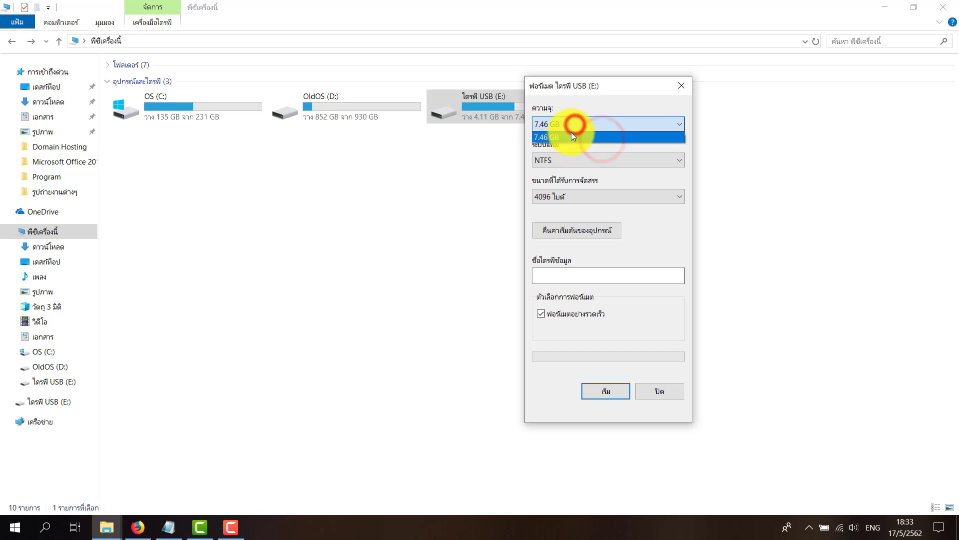
pyautogui.click(571, 138)
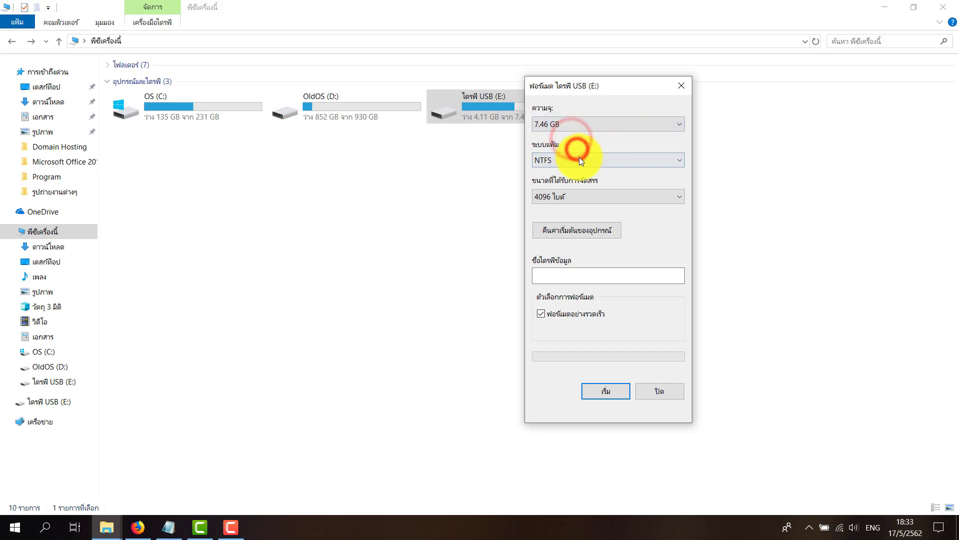
# Step: Switch the format's file system to FAT32 and back to NTFS
pyautogui.click(580, 160)
pyautogui.click(579, 182)
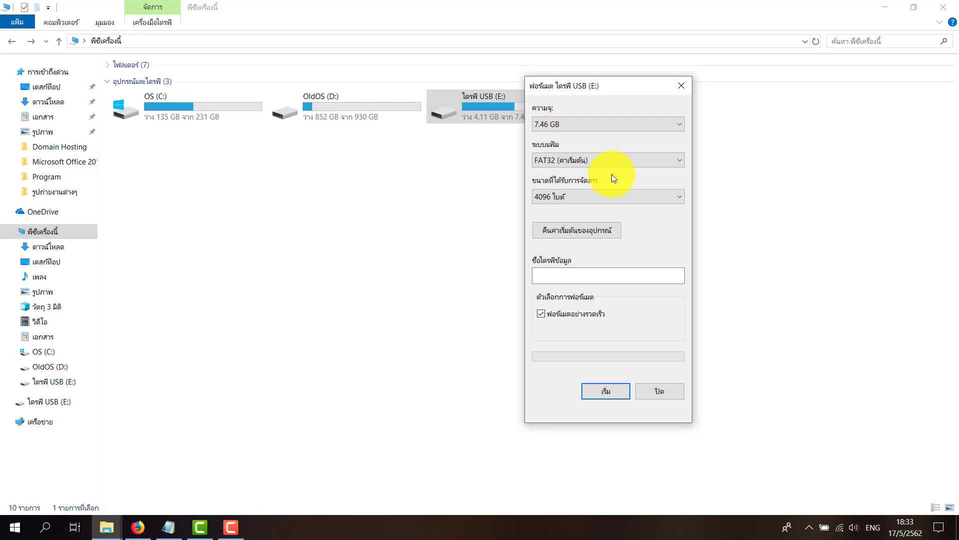
pyautogui.click(559, 158)
pyautogui.click(559, 171)
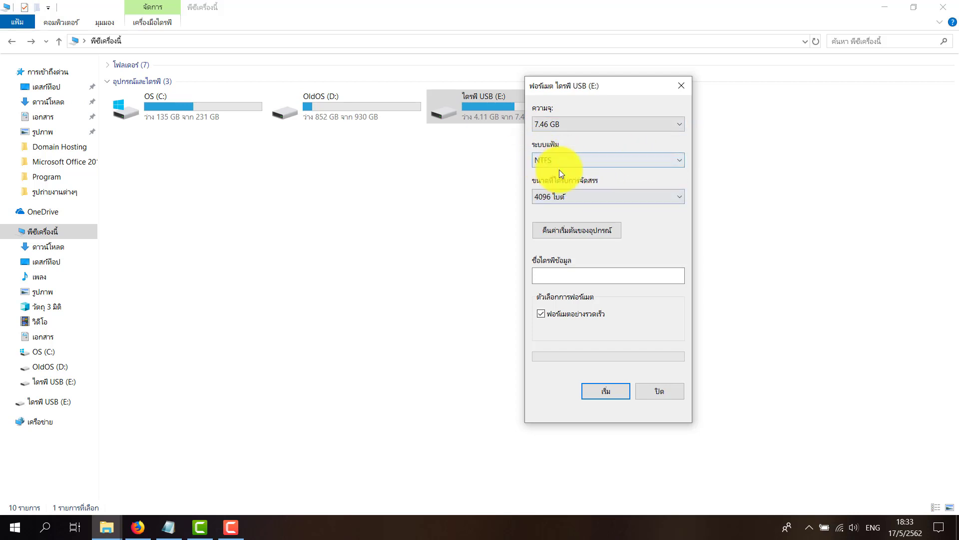
# Step: Choose an allocation unit size of 4096 bytes for the format, leaving quick format enabled
pyautogui.click(594, 194)
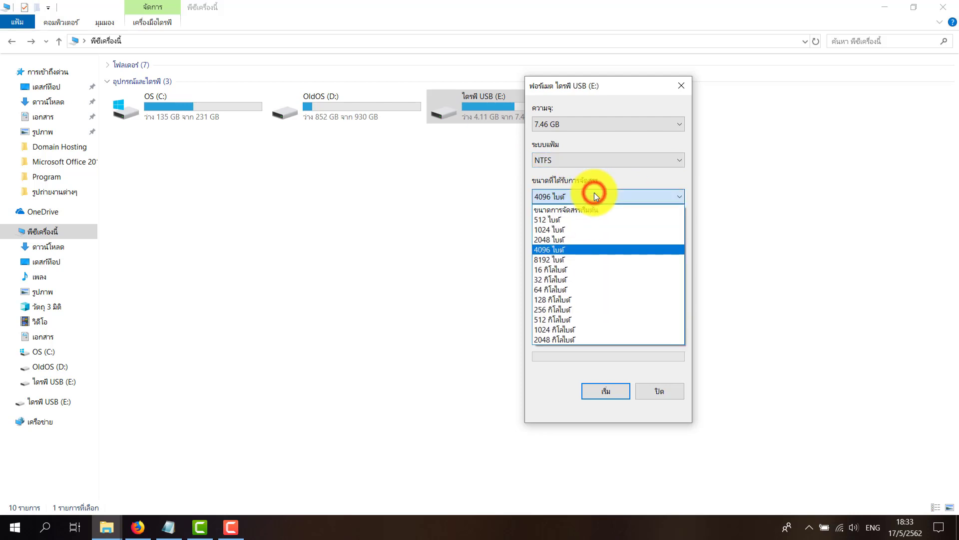
pyautogui.click(572, 250)
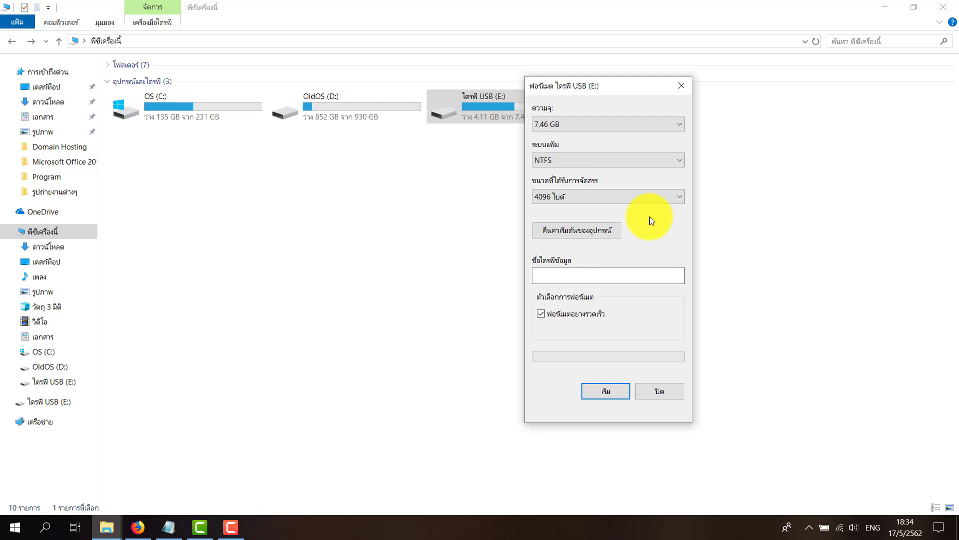
pyautogui.click(550, 315)
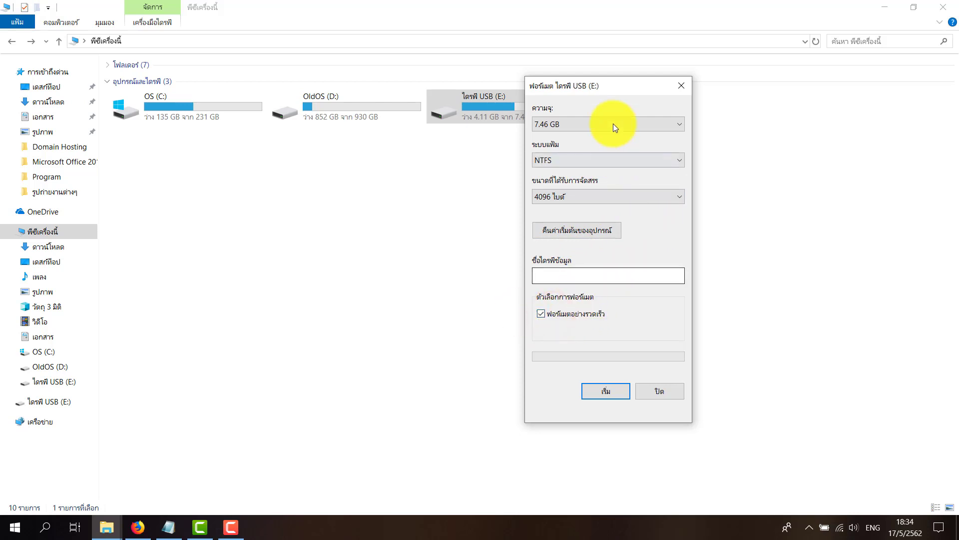
# Step: Format the USB drive (E:) with the chosen settings, accept the data-loss warning, and close the format dialog
pyautogui.moveTo(614, 88); pyautogui.dragTo(695, 81)
pyautogui.click(714, 374)
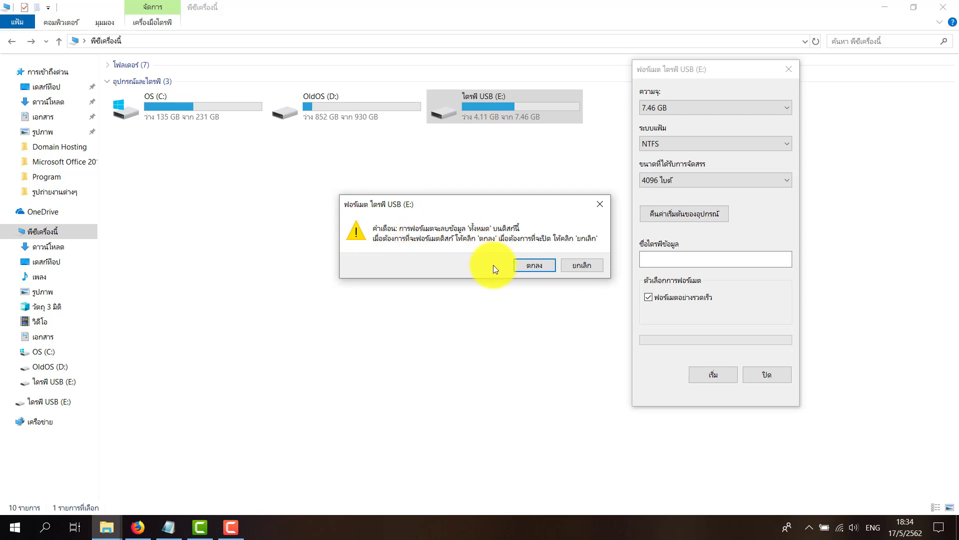
pyautogui.click(521, 262)
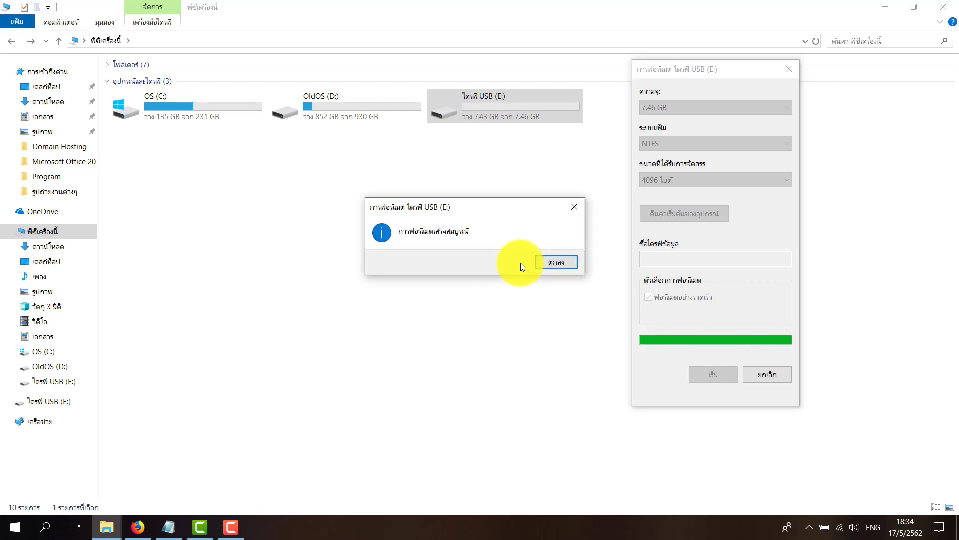
pyautogui.click(566, 265)
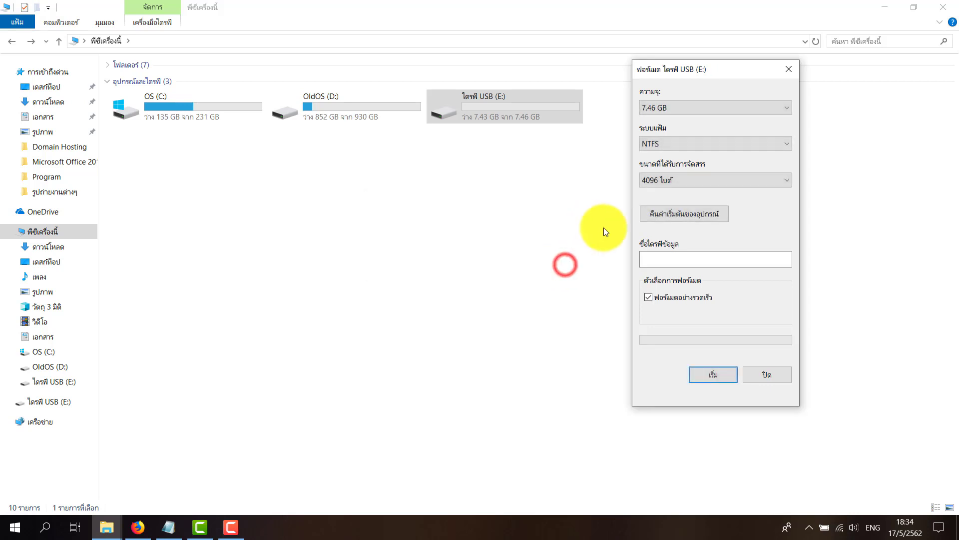
pyautogui.click(787, 71)
pyautogui.click(514, 176)
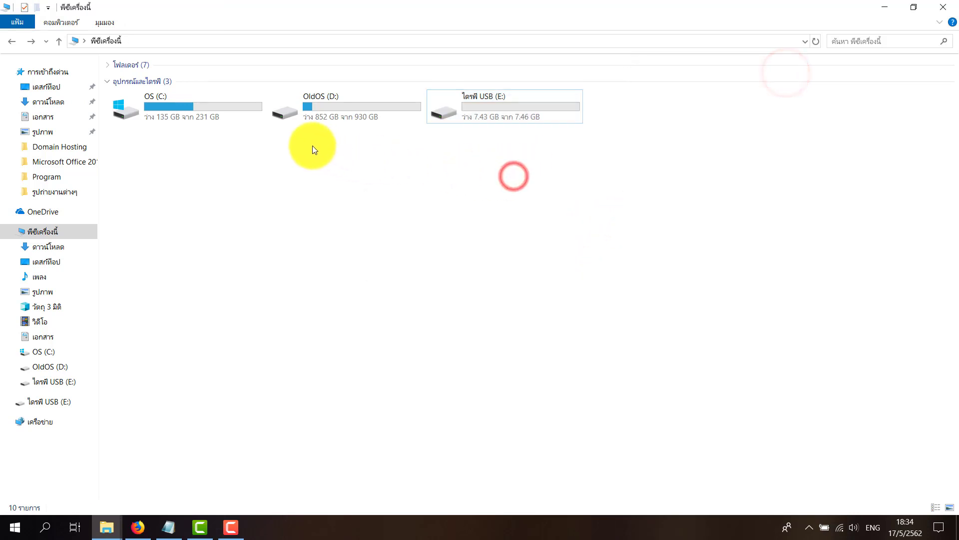
pyautogui.click(196, 110)
pyautogui.click(333, 120)
pyautogui.click(538, 121)
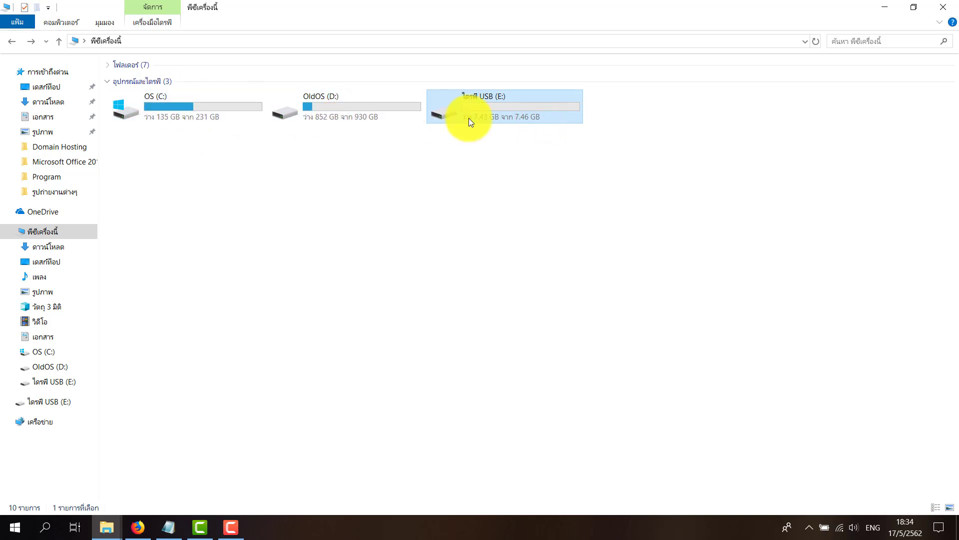
pyautogui.click(590, 241)
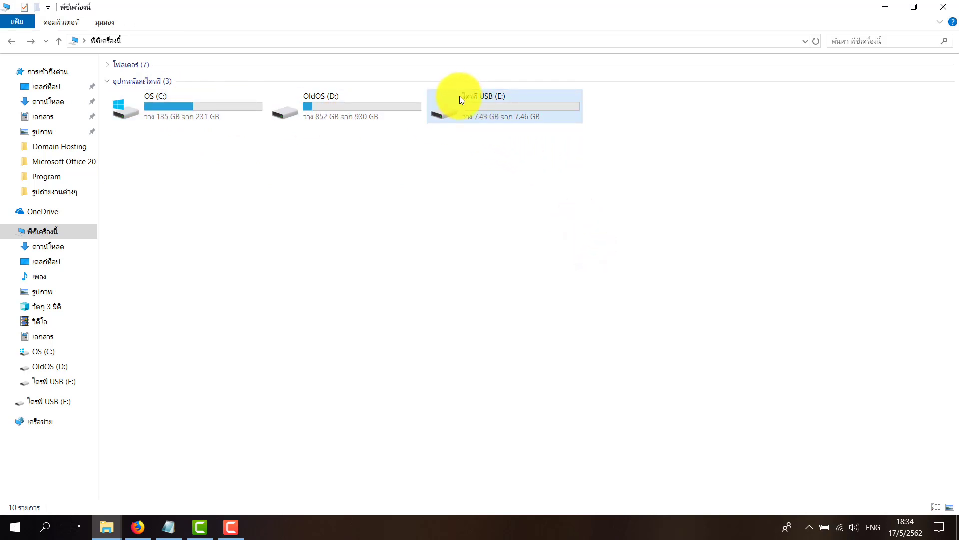
# Step: Rename the USB drive (E:) as qqqq, dismissing the notifications that interrupt
pyautogui.rightClick(487, 98)
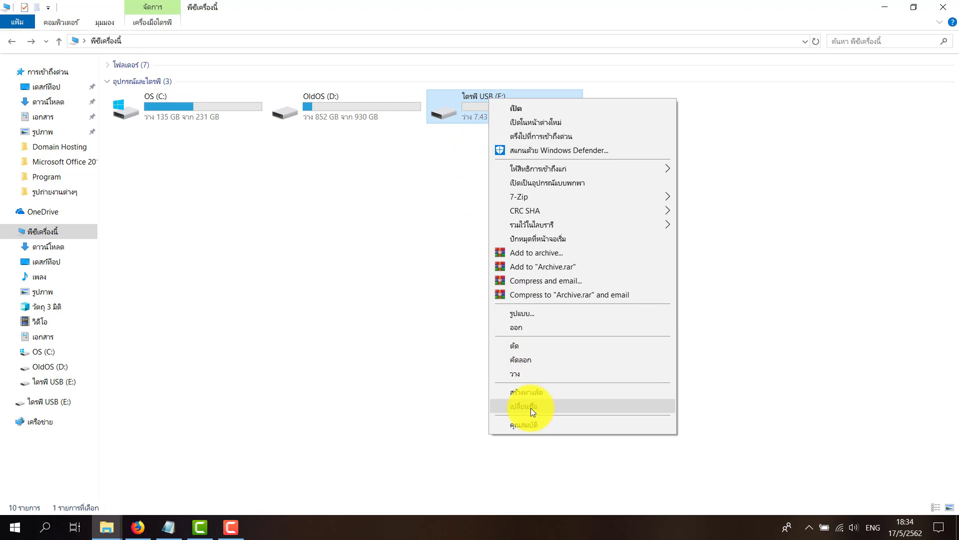
pyautogui.click(367, 212)
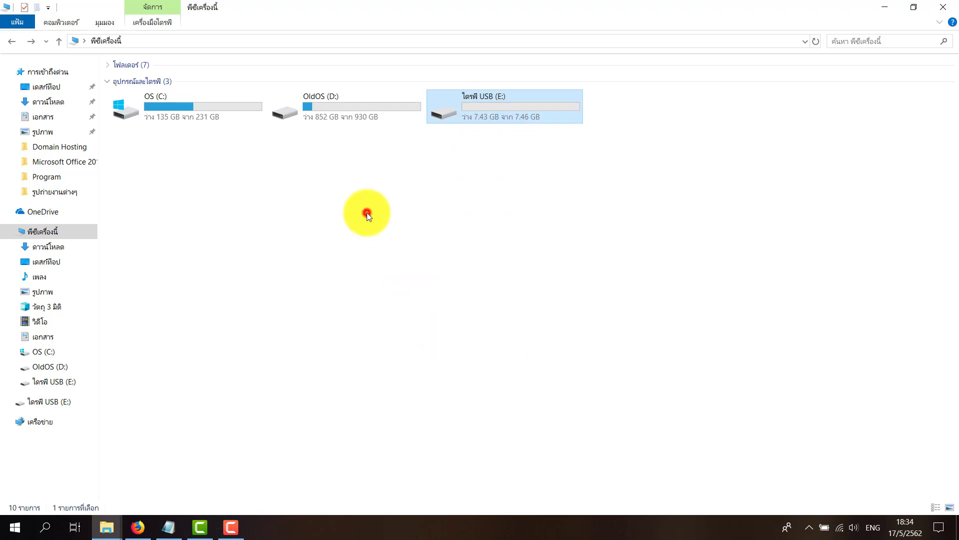
pyautogui.click(473, 109)
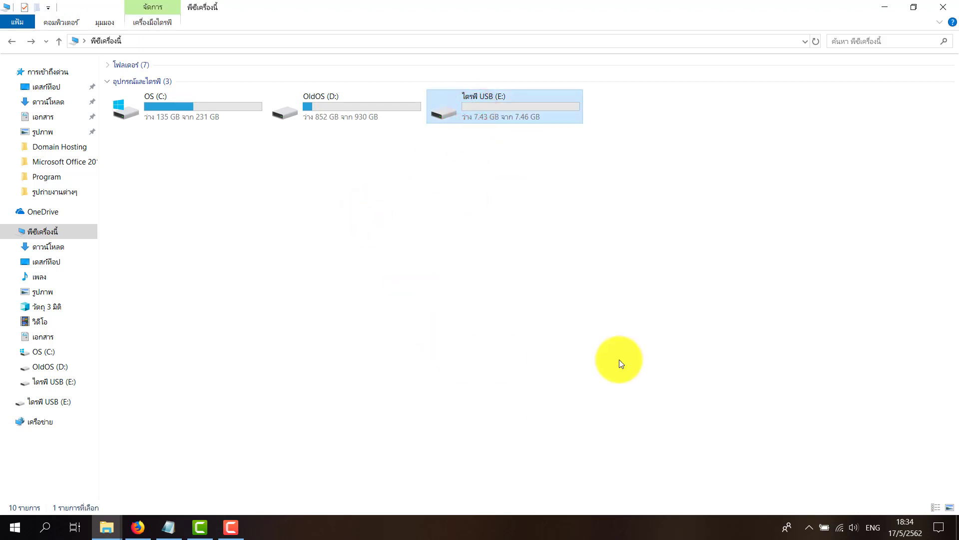
pyautogui.press('F2')
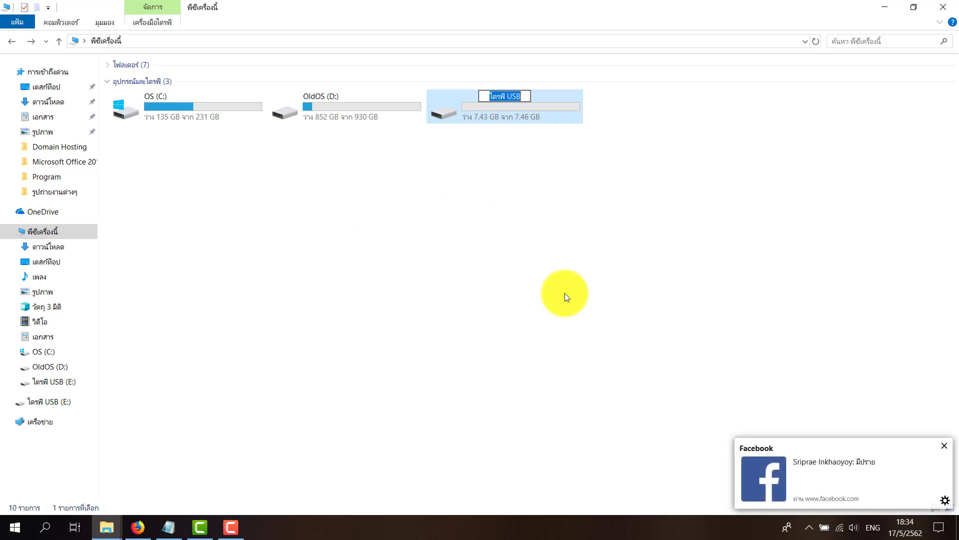
pyautogui.write('qqqq')
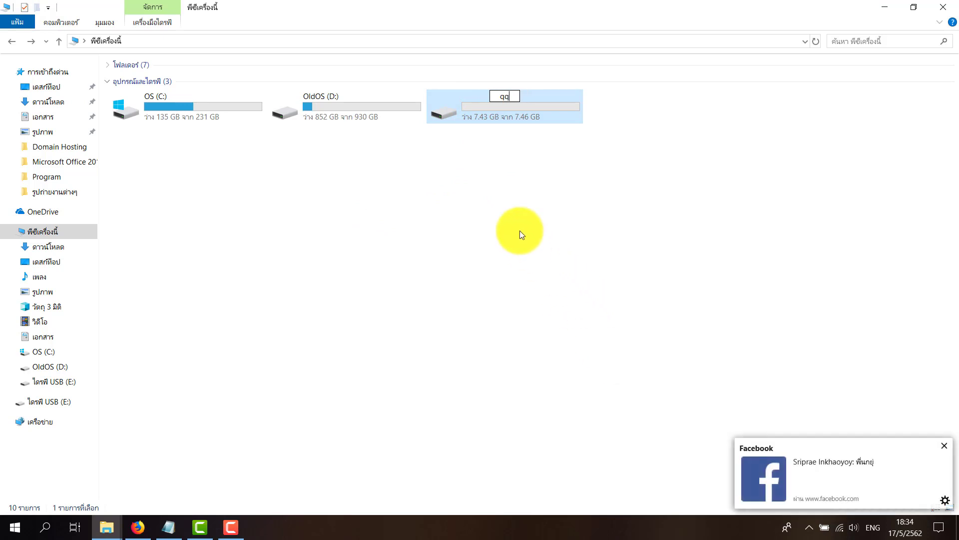
pyautogui.click(941, 445)
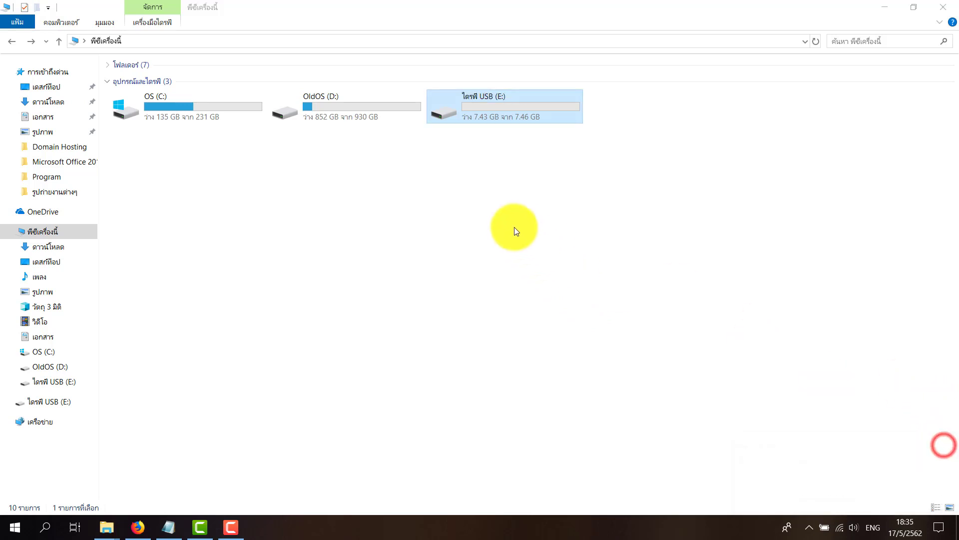
pyautogui.click(504, 216)
pyautogui.click(513, 117)
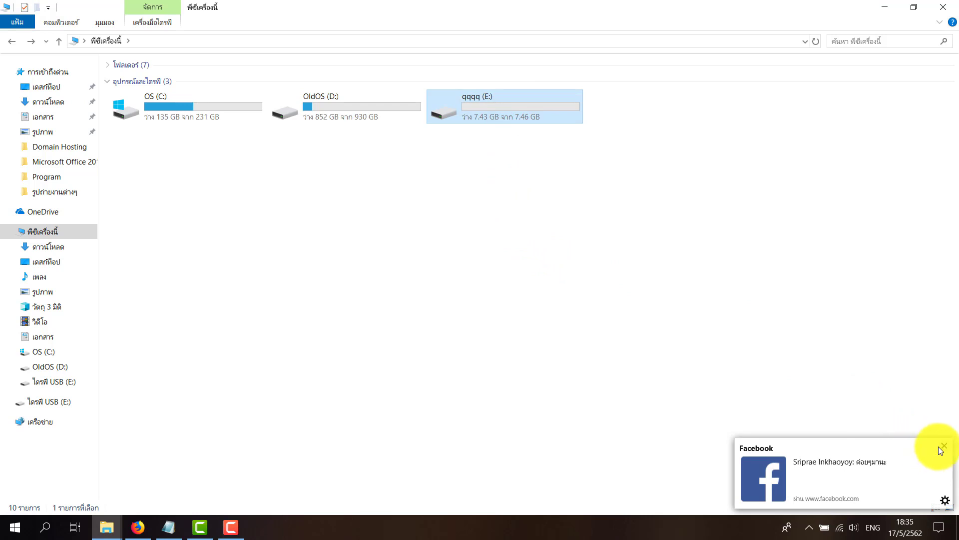
pyautogui.click(942, 445)
pyautogui.click(501, 177)
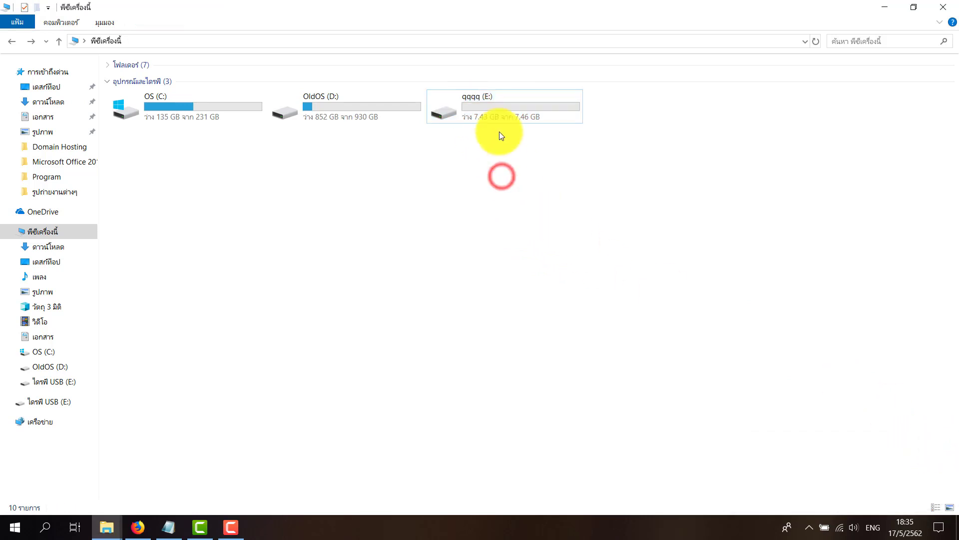
# Step: Open the OldOS (D:) drive and search it for jpg files
pyautogui.doubleClick(496, 116)
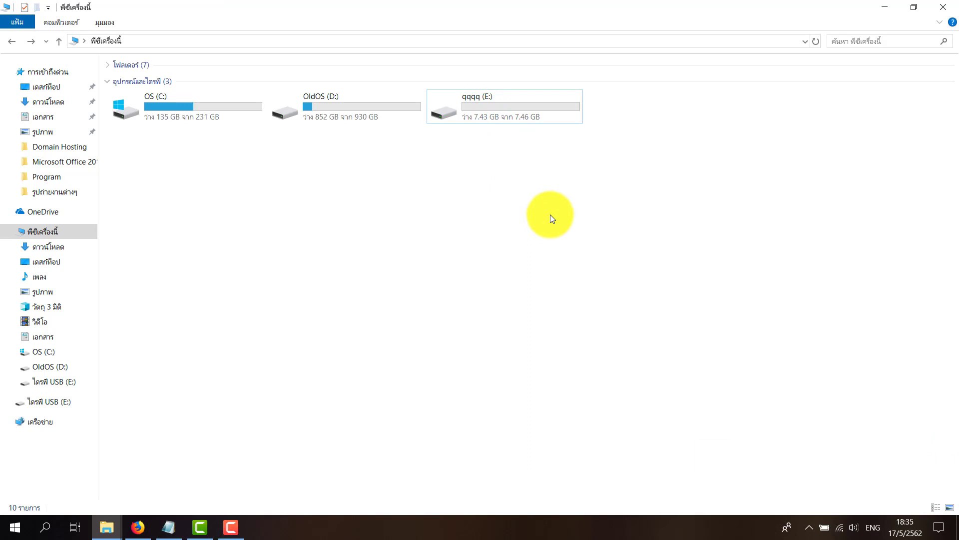
pyautogui.doubleClick(314, 108)
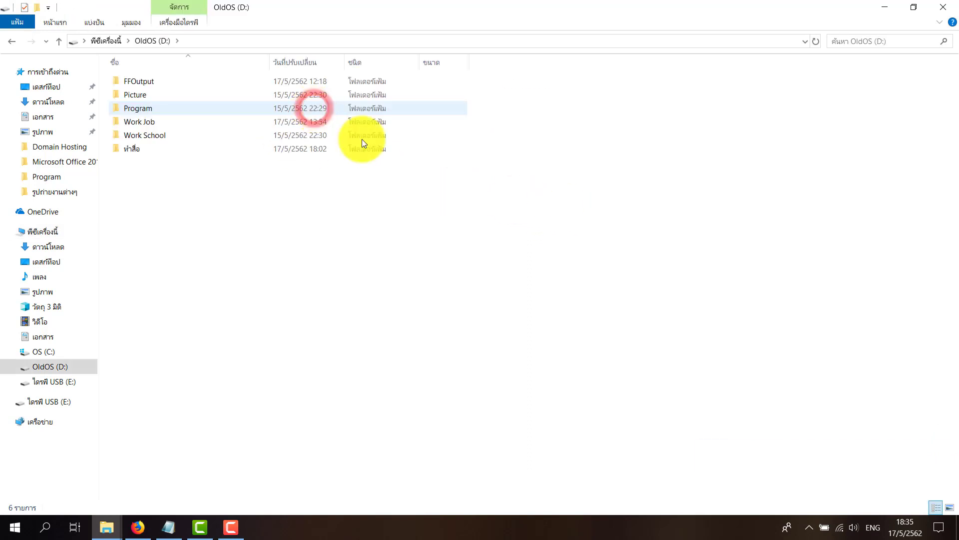
pyautogui.click(868, 42)
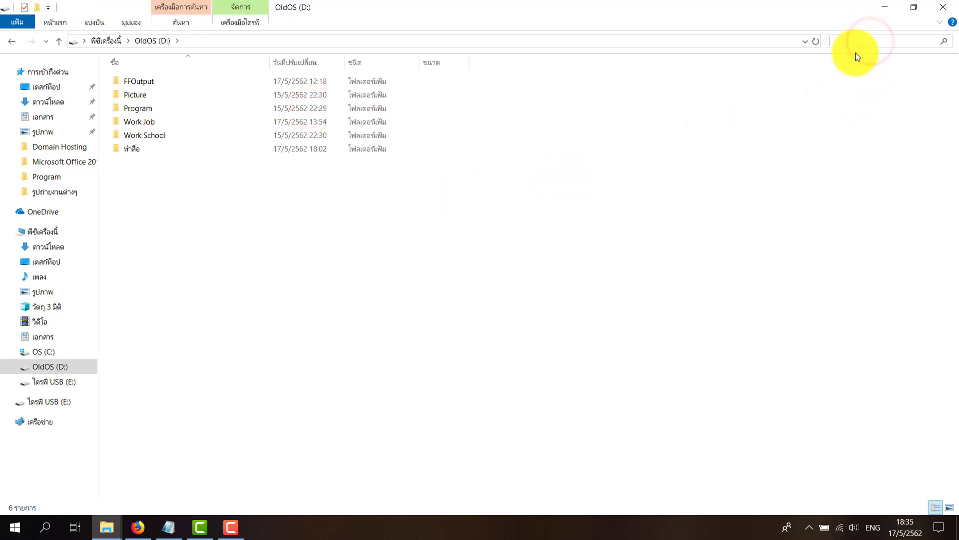
pyautogui.click(868, 41)
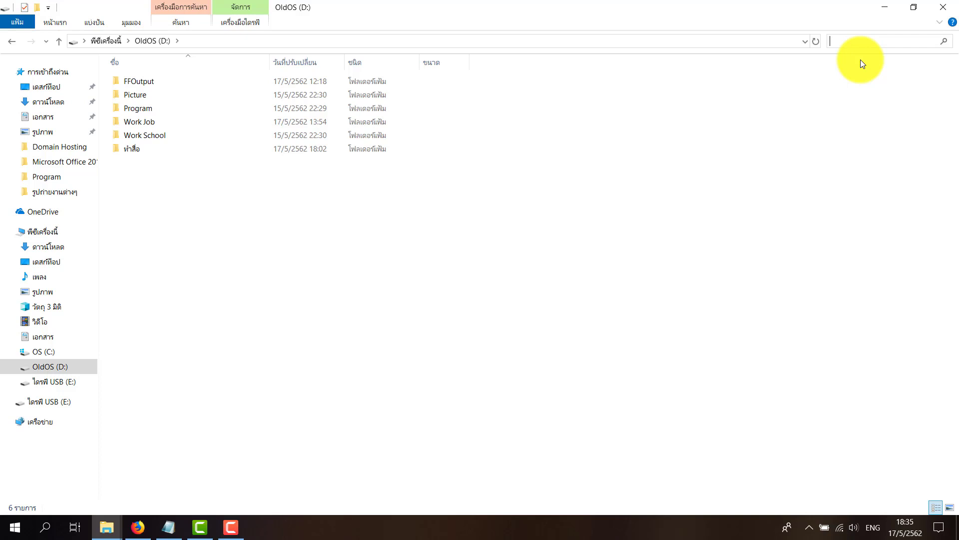
pyautogui.write('jpg')
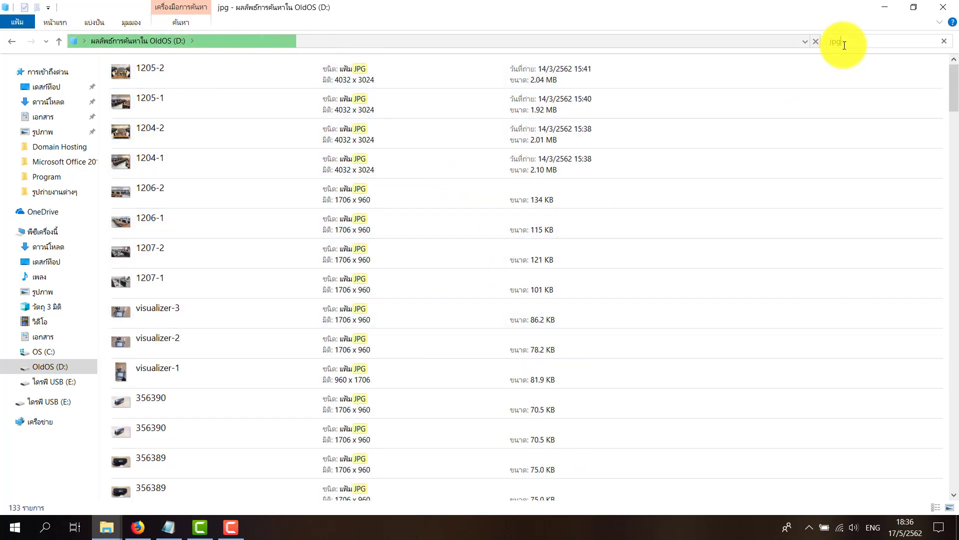
# Step: Search the OldOS (D:) drive for doc files instead, and close the file window after returning to the drive's folders
pyautogui.press('BackSpace')
pyautogui.press('BackSpace')
pyautogui.press('BackSpace')
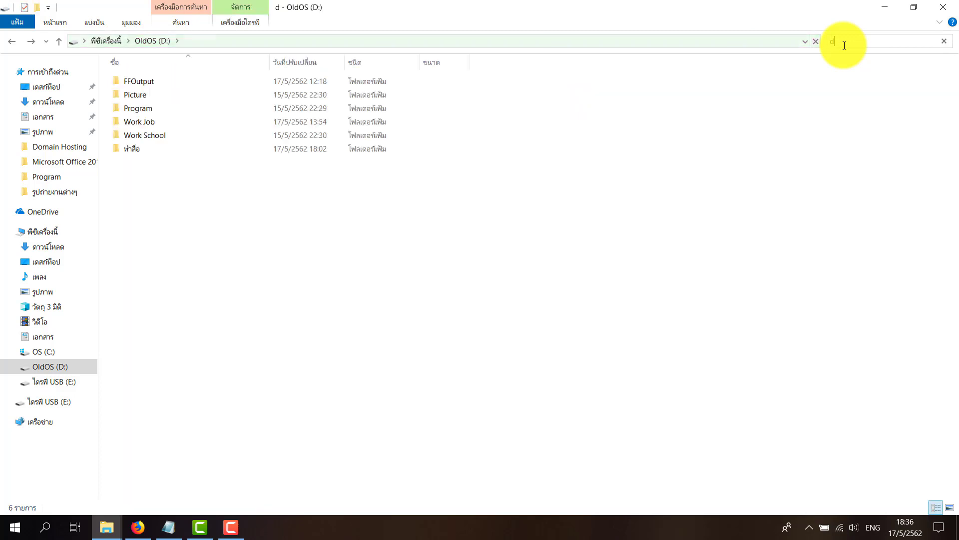
pyautogui.write('doc')
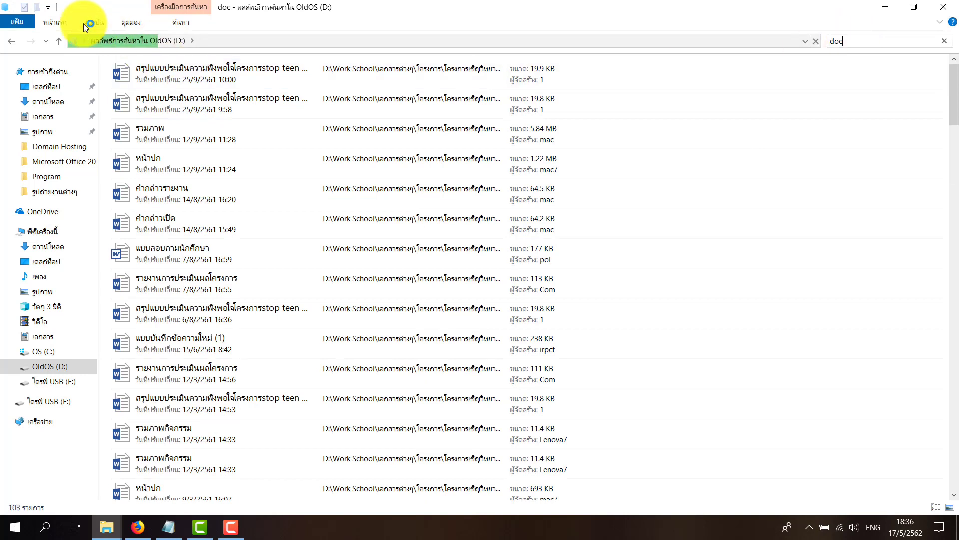
pyautogui.click(15, 43)
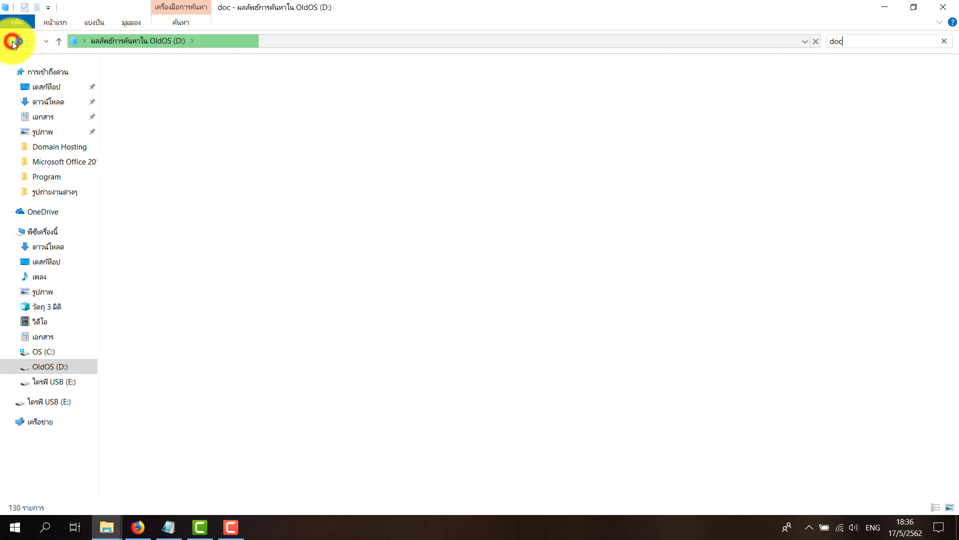
pyautogui.click(864, 40)
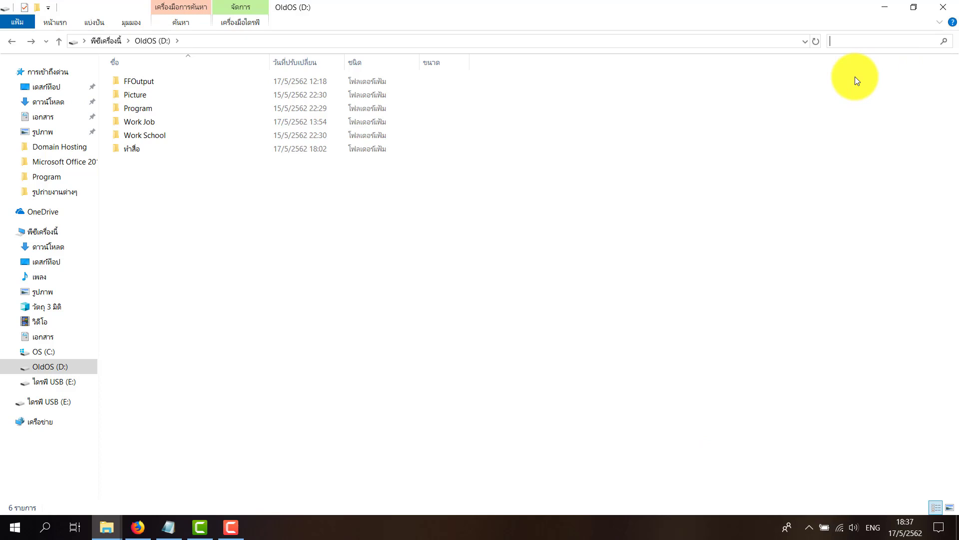
pyautogui.click(943, 6)
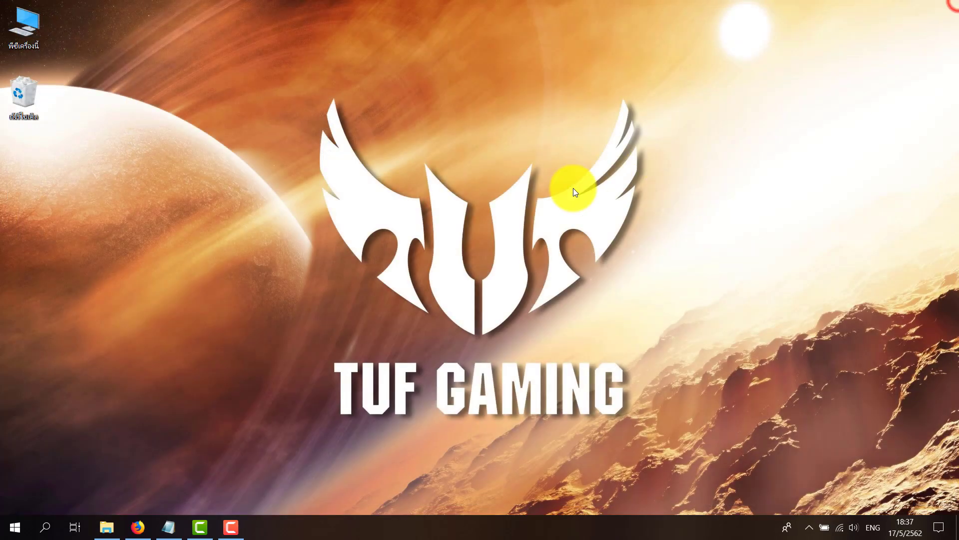
# Step: Open the desktop's personalization settings and try the preset background pictures, ending on the underwater swimmer
pyautogui.click(454, 177)
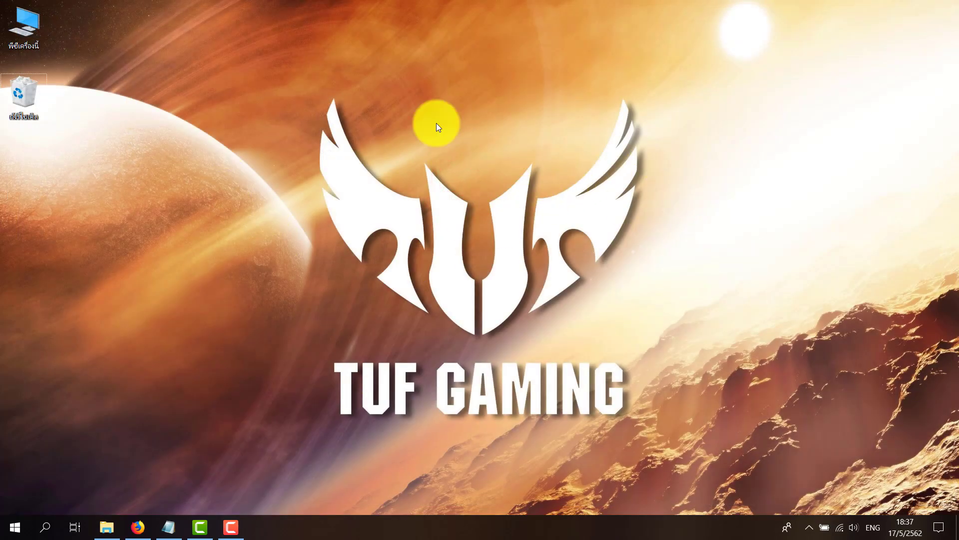
pyautogui.rightClick(450, 98)
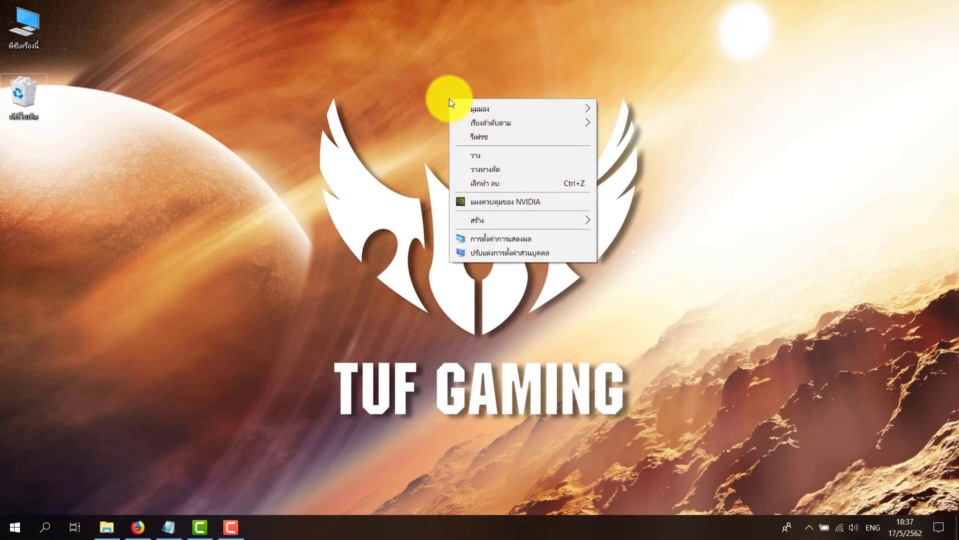
pyautogui.click(519, 254)
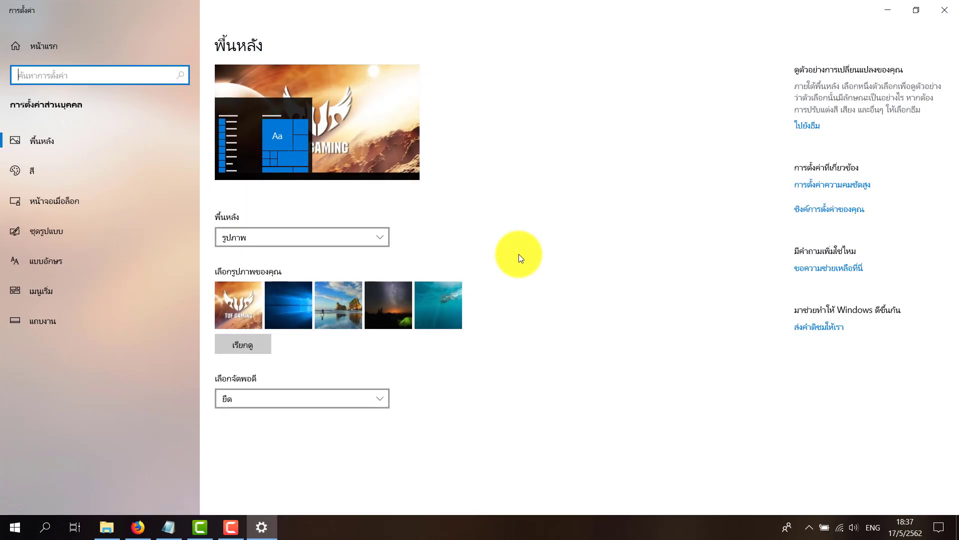
pyautogui.click(302, 309)
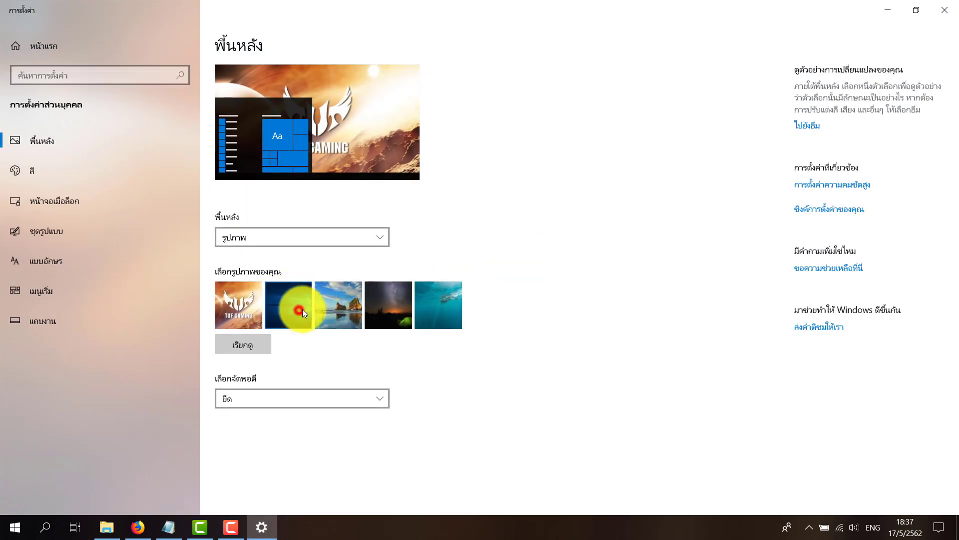
pyautogui.click(353, 310)
pyautogui.click(408, 311)
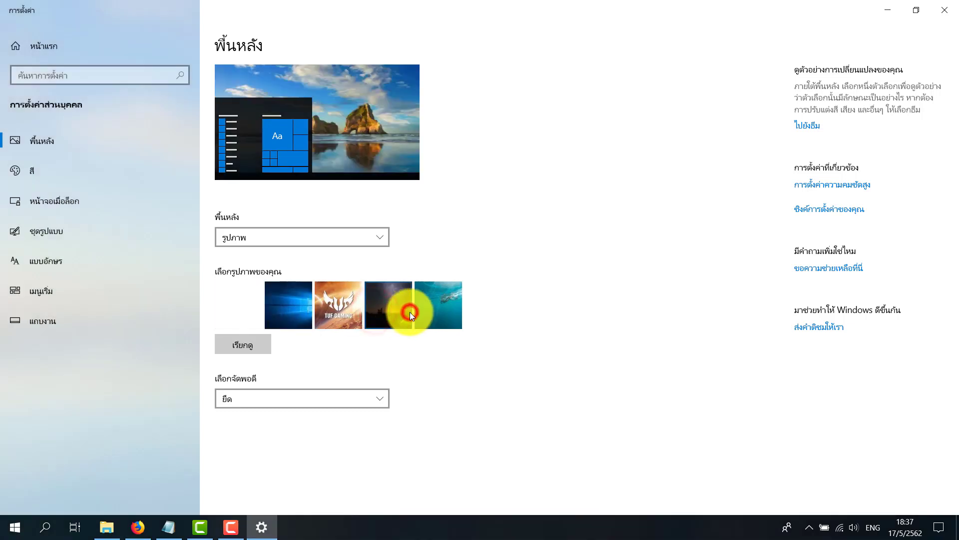
pyautogui.click(426, 311)
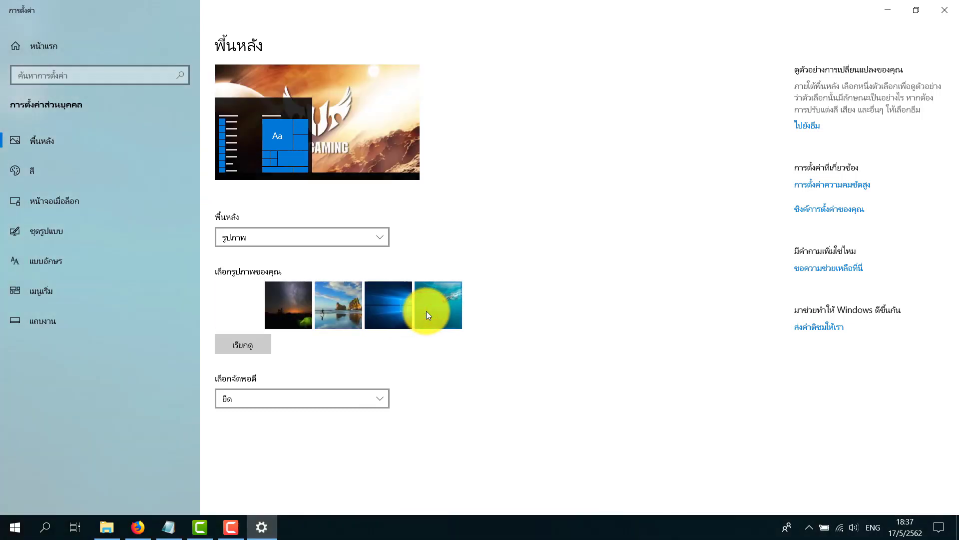
pyautogui.click(256, 343)
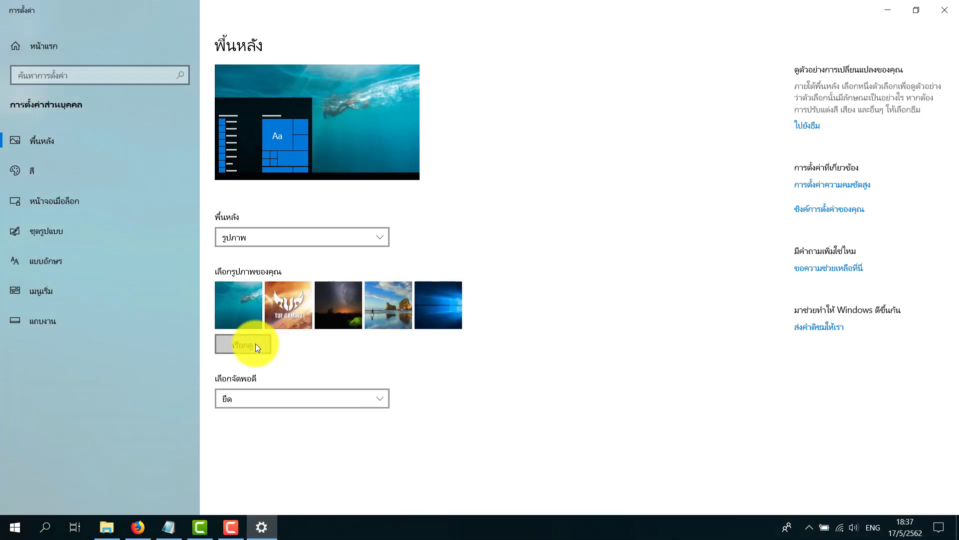
# Step: Reduce the settings window to uncover the desktop, and switch the background through TUF Gaming and the night sky back to the underwater swimmer
pyautogui.doubleClick(531, 6)
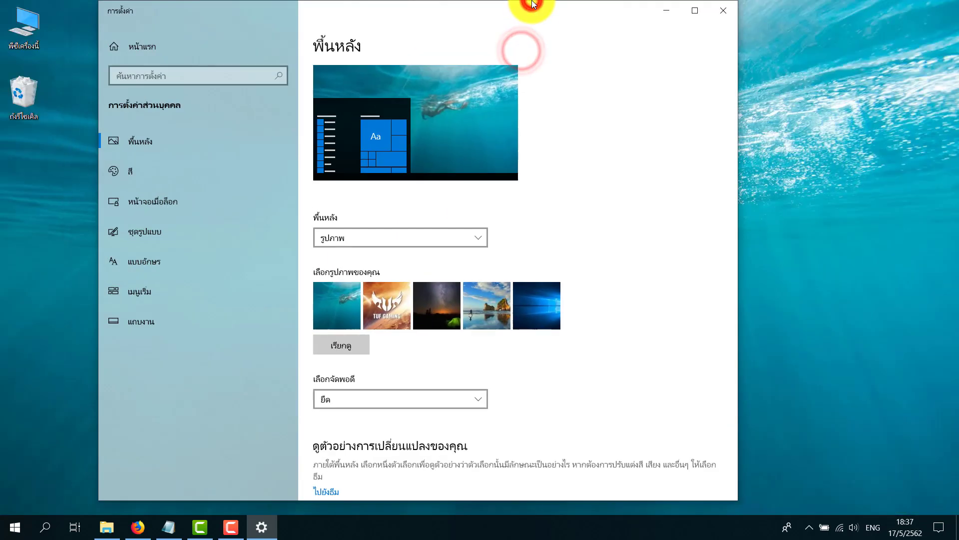
pyautogui.moveTo(530, 8); pyautogui.dragTo(796, 18)
pyautogui.click(664, 315)
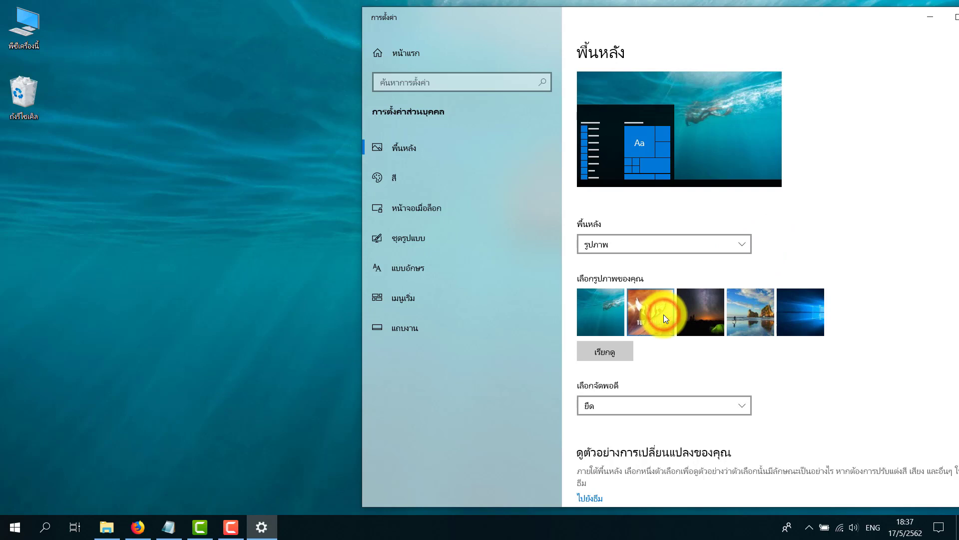
pyautogui.click(696, 321)
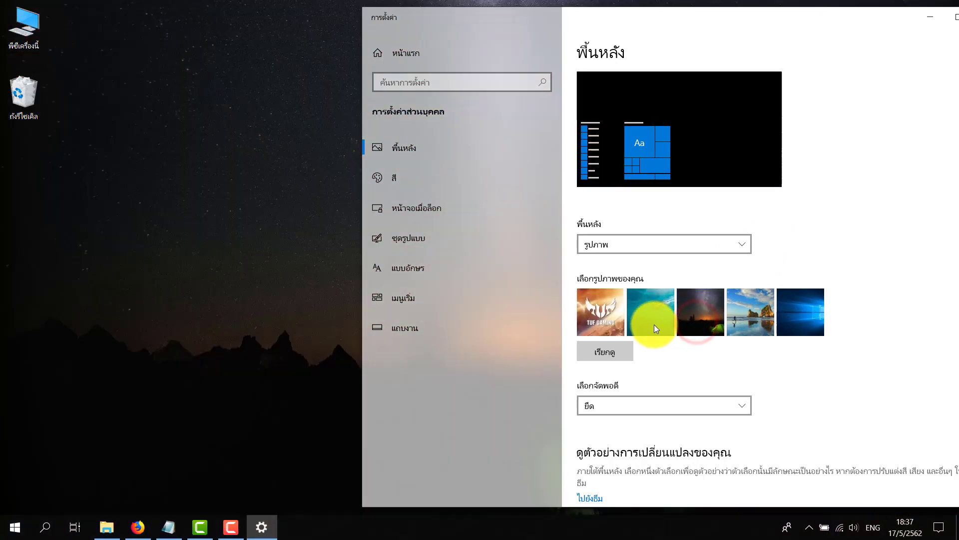
pyautogui.click(655, 325)
pyautogui.click(679, 312)
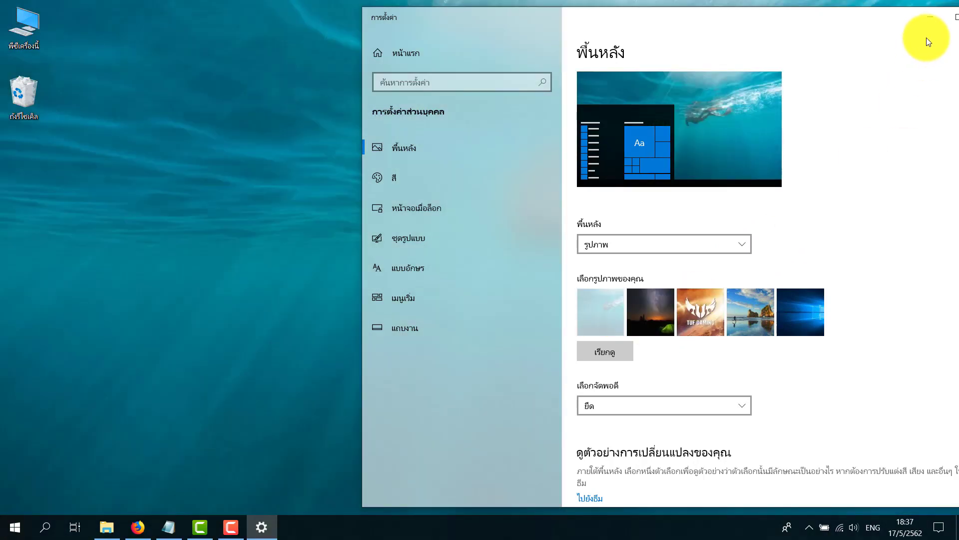
pyautogui.moveTo(897, 18); pyautogui.dragTo(770, 26)
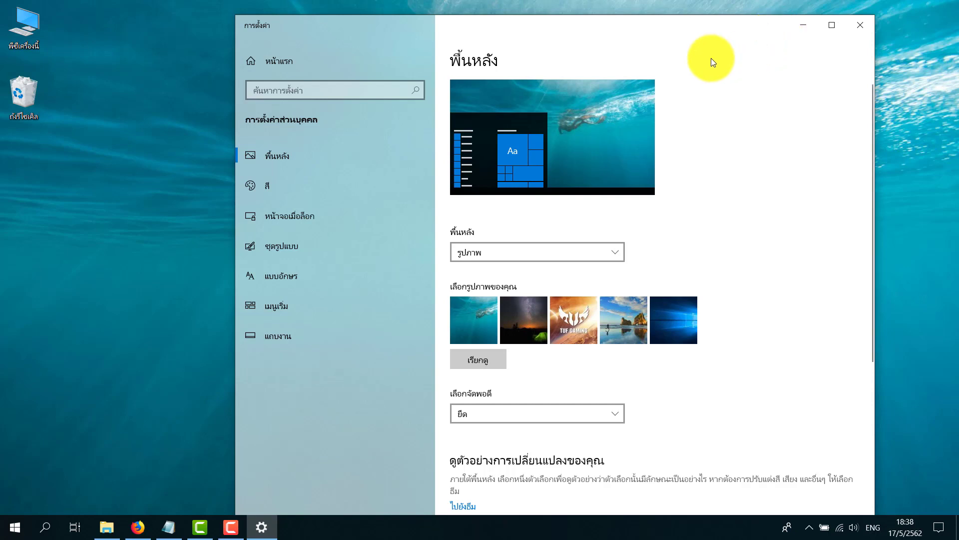
# Step: Open the screen saver settings from the lock screen settings and choose Ribbons as the screen saver
pyautogui.click(285, 219)
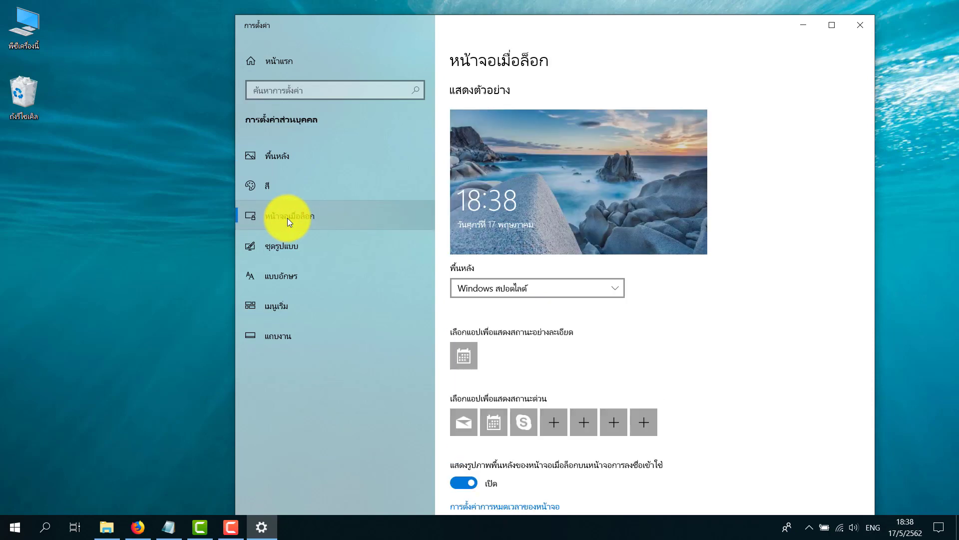
pyautogui.scroll(-3, 767, 342)
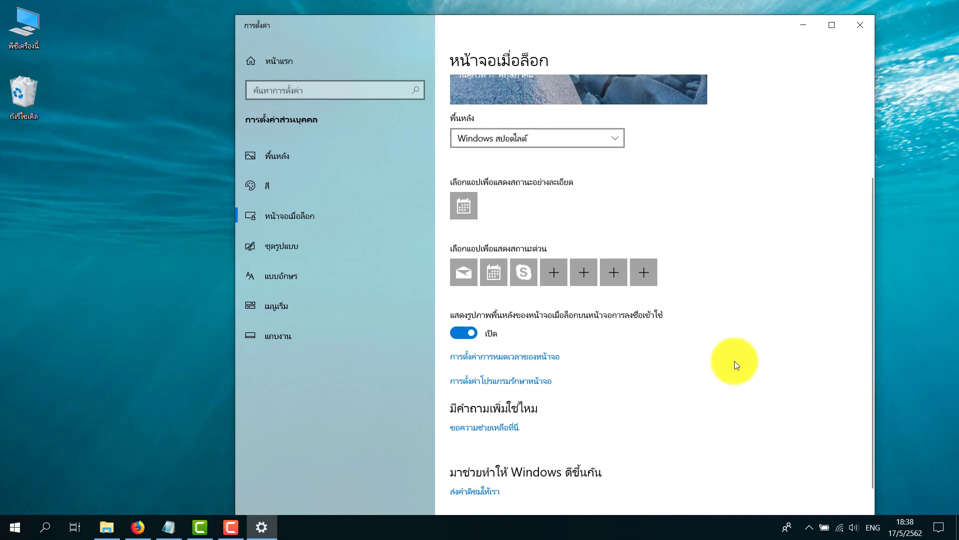
pyautogui.click(472, 384)
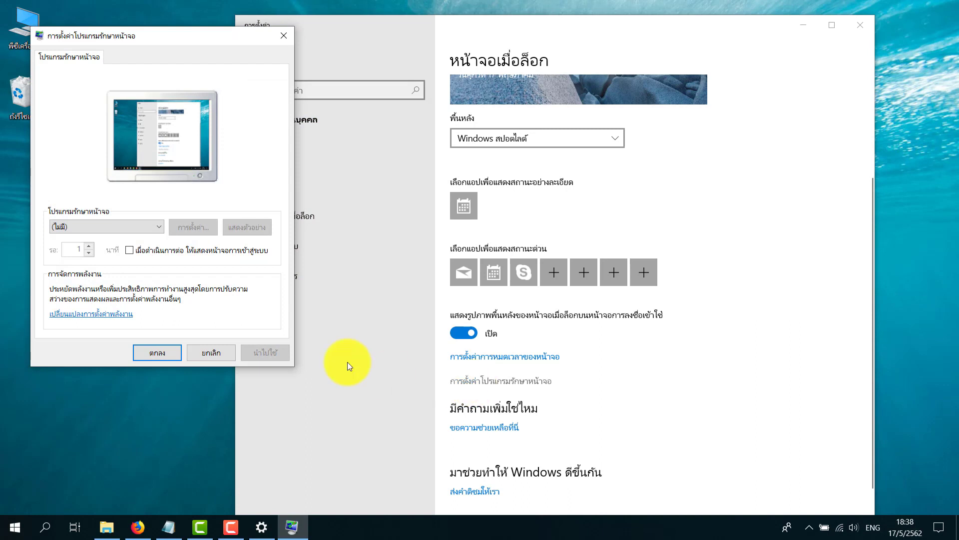
pyautogui.click(67, 227)
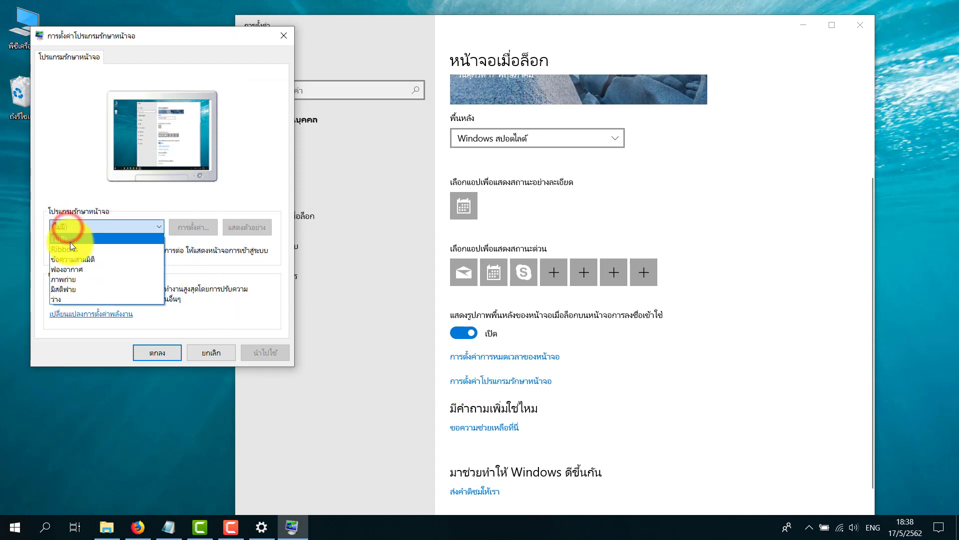
pyautogui.click(71, 248)
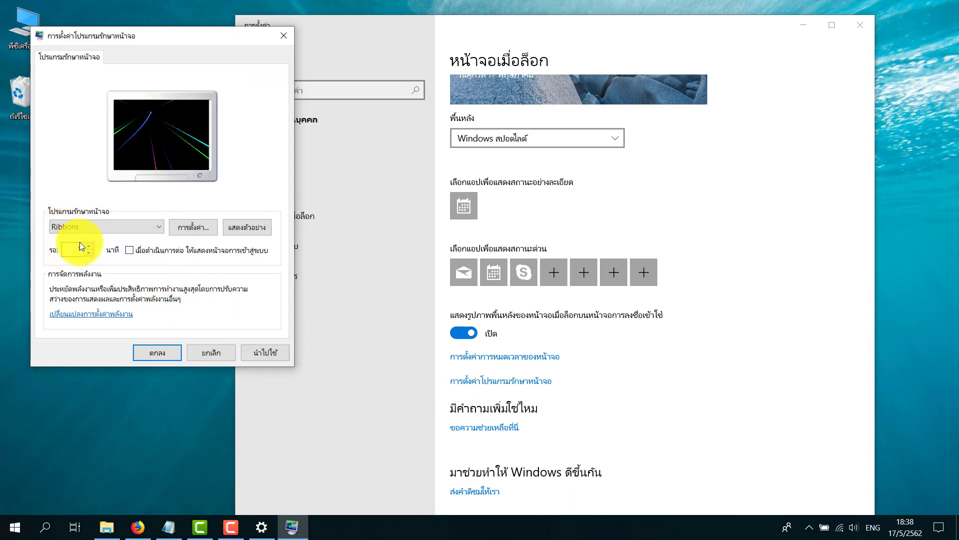
# Step: Try the 3D Text and Mystify screen savers, switch the choice back to None, and close the screen saver settings
pyautogui.click(82, 229)
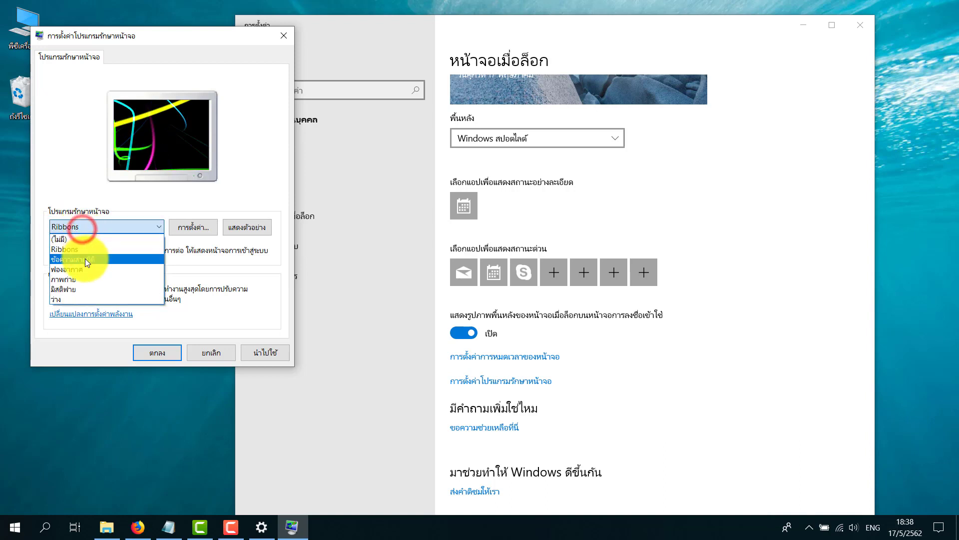
pyautogui.click(85, 259)
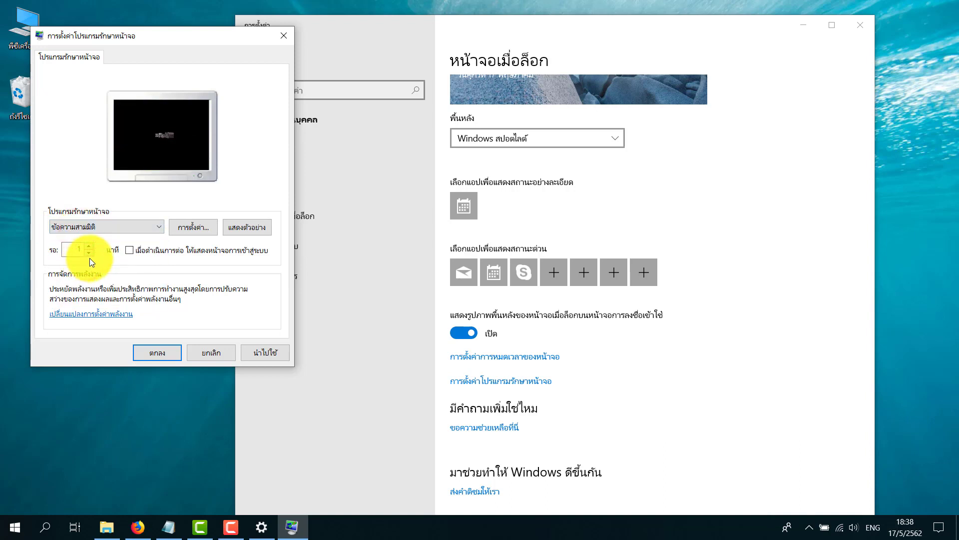
pyautogui.click(107, 224)
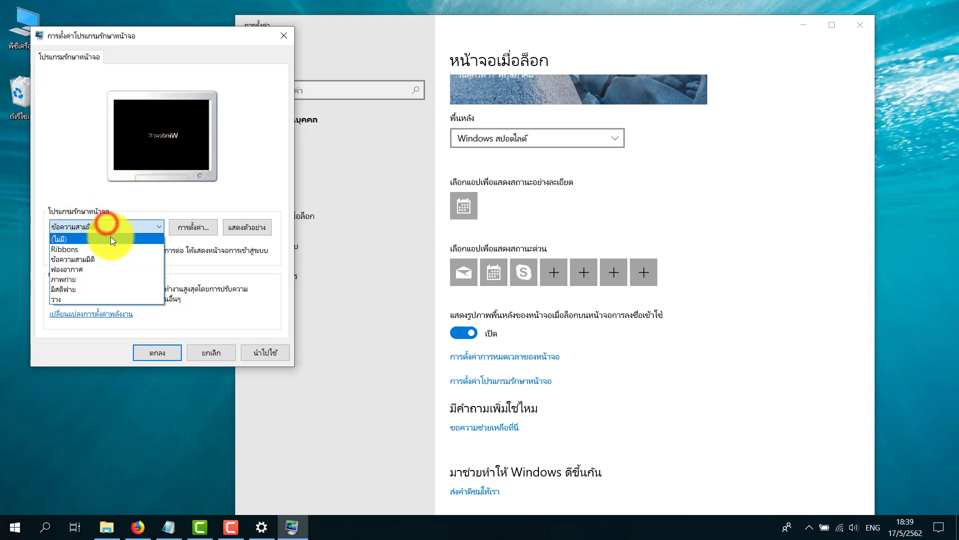
pyautogui.click(107, 290)
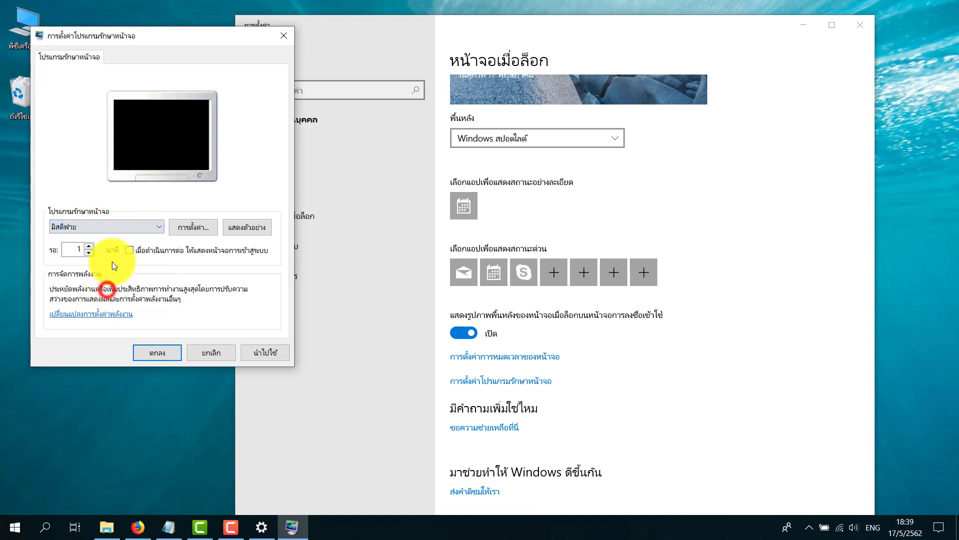
pyautogui.click(114, 227)
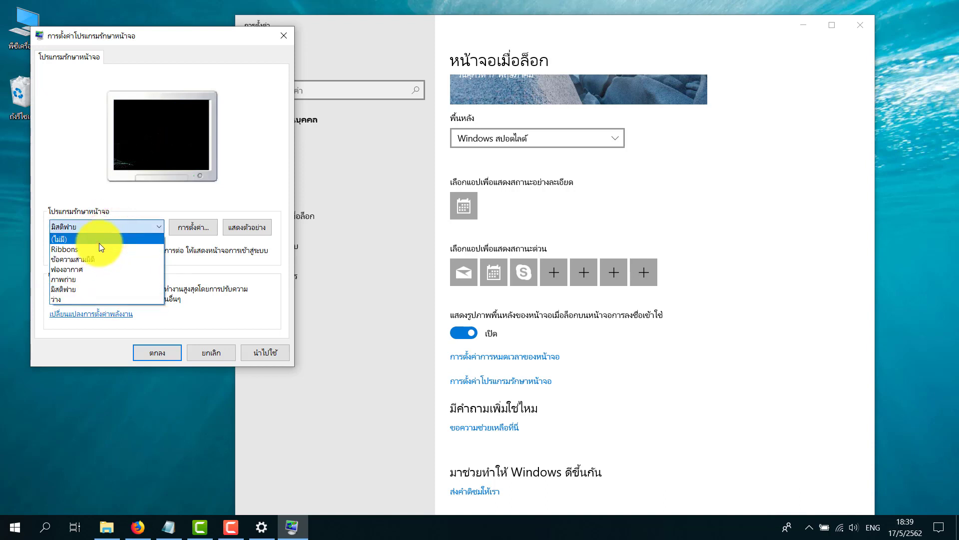
pyautogui.click(99, 243)
pyautogui.click(281, 32)
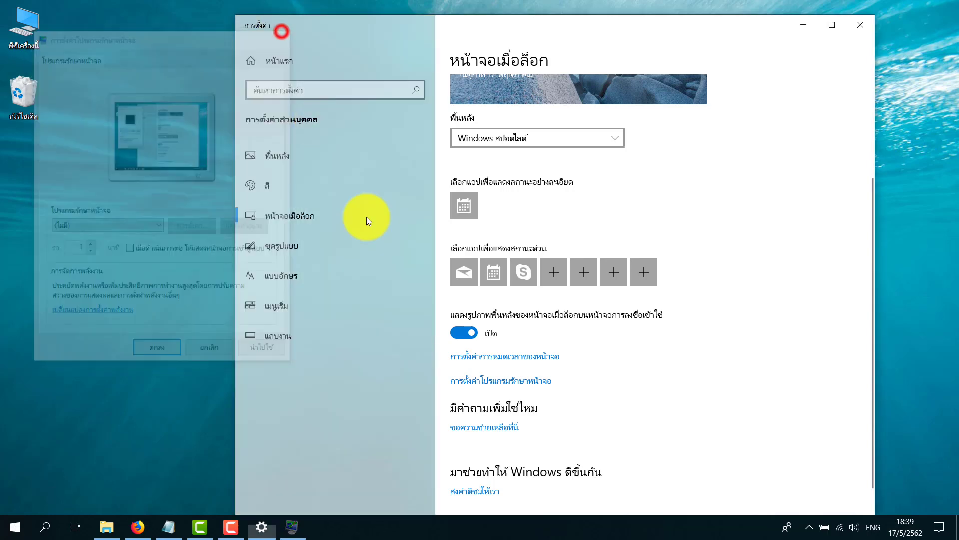
# Step: Open the screen timeout settings and set the screen to turn off after 15 minutes on battery power
pyautogui.click(469, 359)
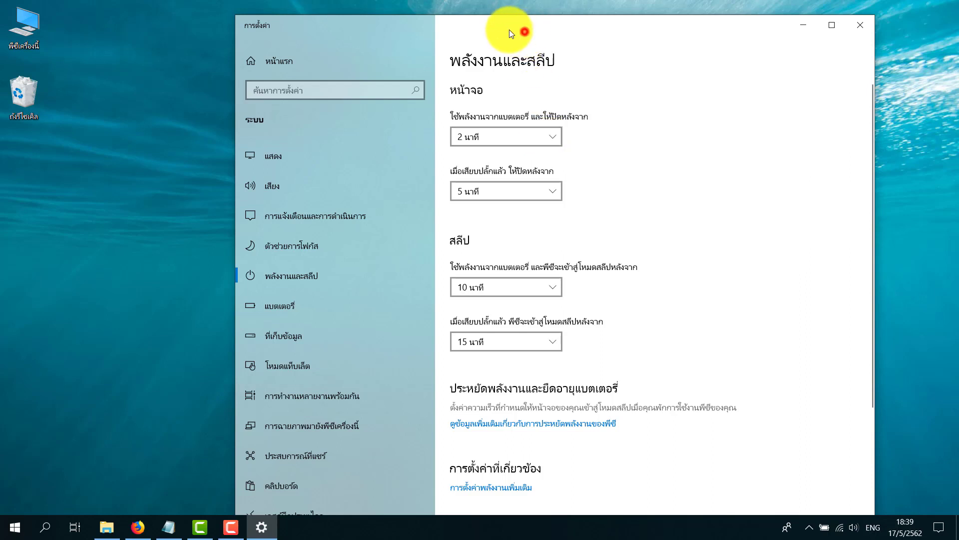
pyautogui.moveTo(509, 30); pyautogui.dragTo(456, 25)
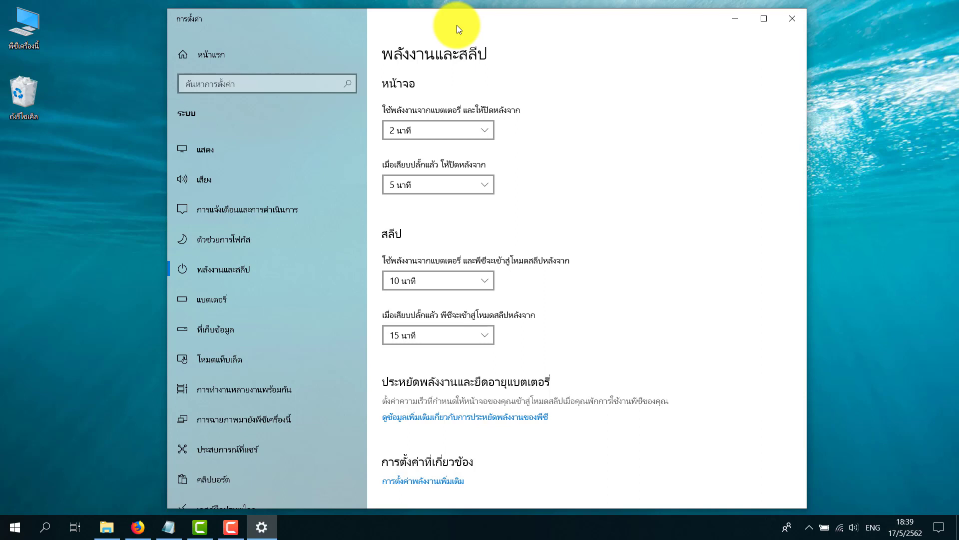
pyautogui.click(434, 130)
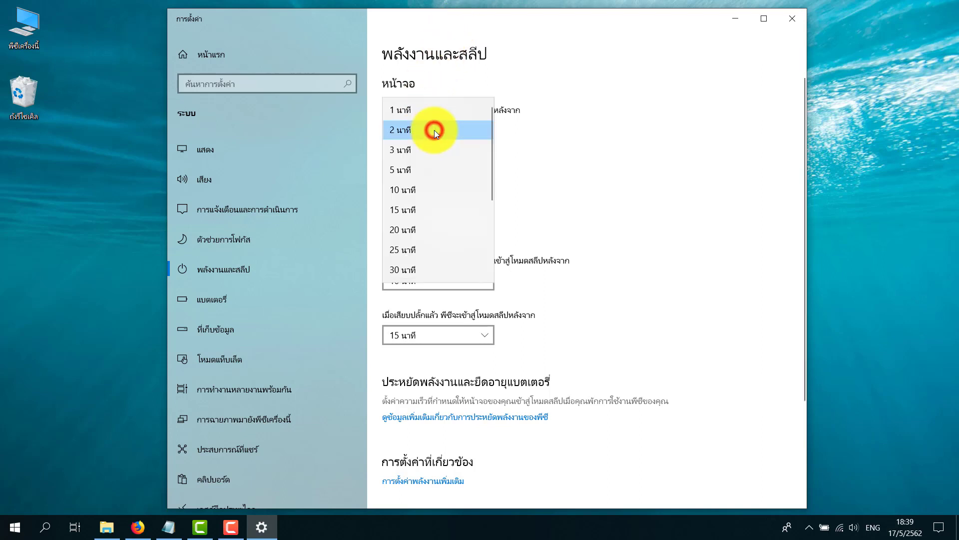
pyautogui.click(433, 130)
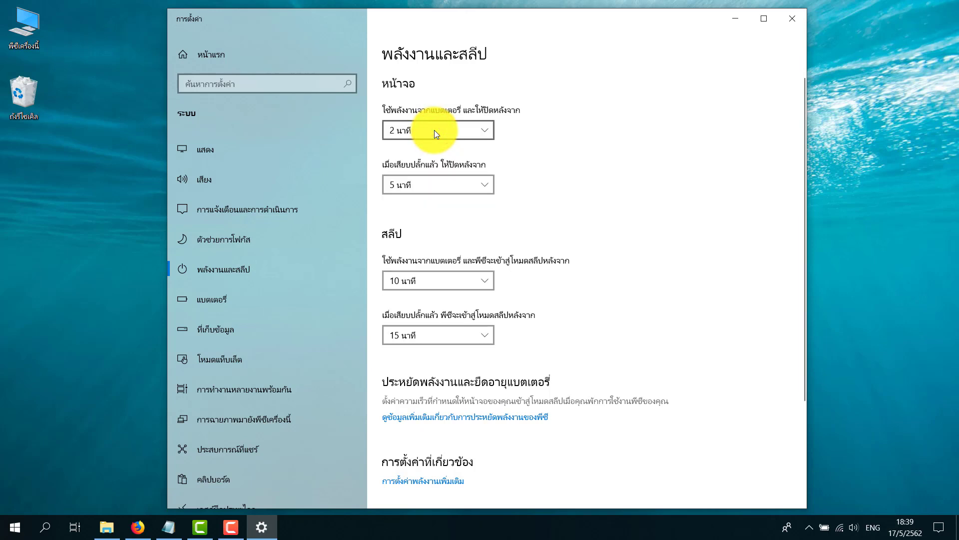
pyautogui.click(434, 130)
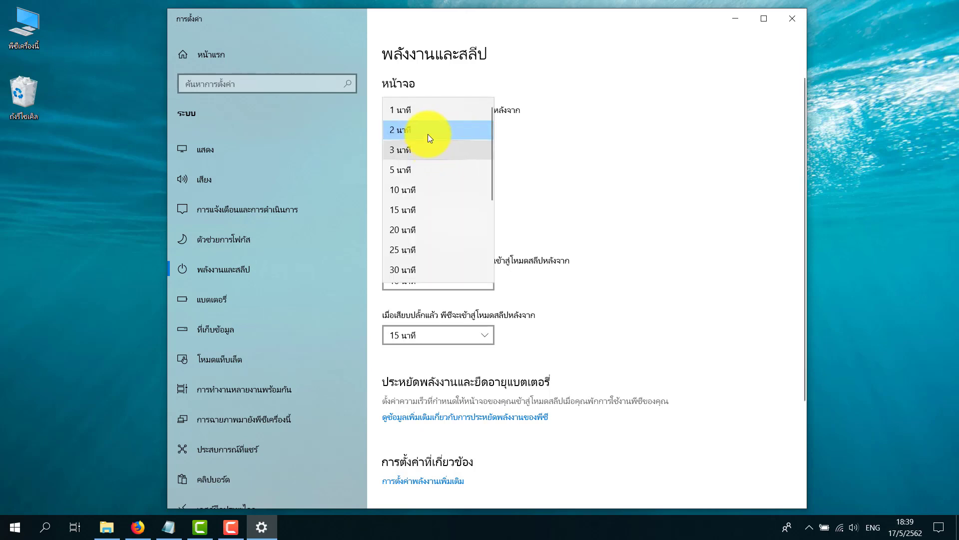
pyautogui.click(418, 210)
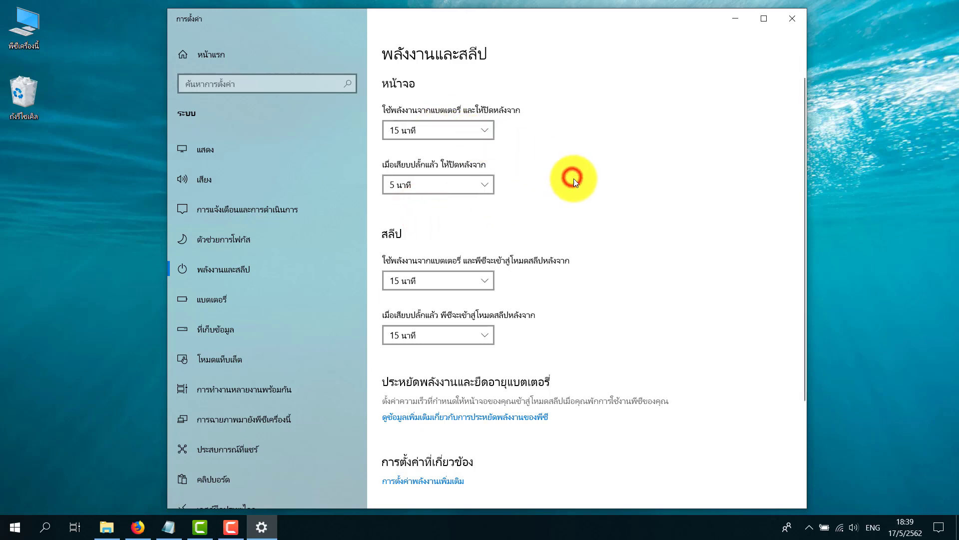
# Step: Set the screen to turn off after 10 minutes on battery power and after 15 minutes when plugged in
pyautogui.click(454, 134)
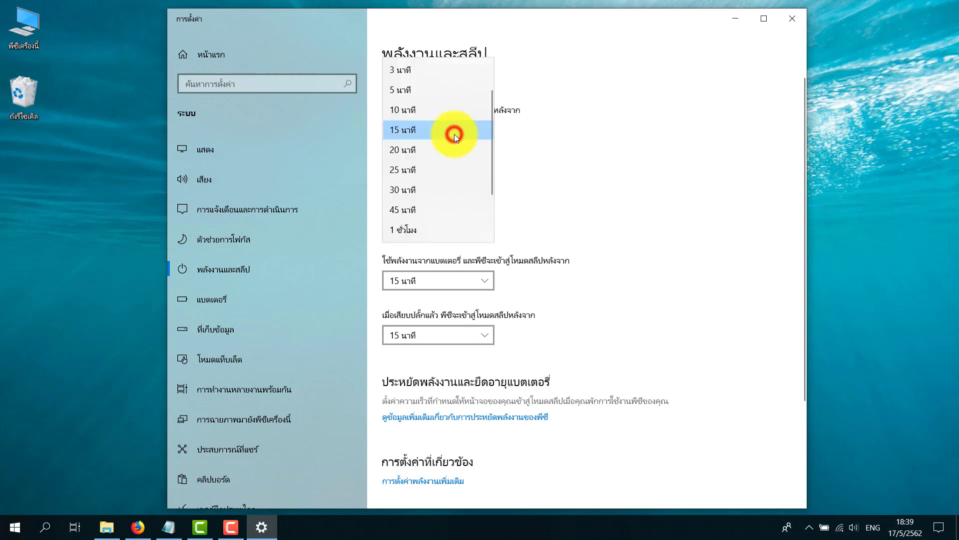
pyautogui.click(432, 114)
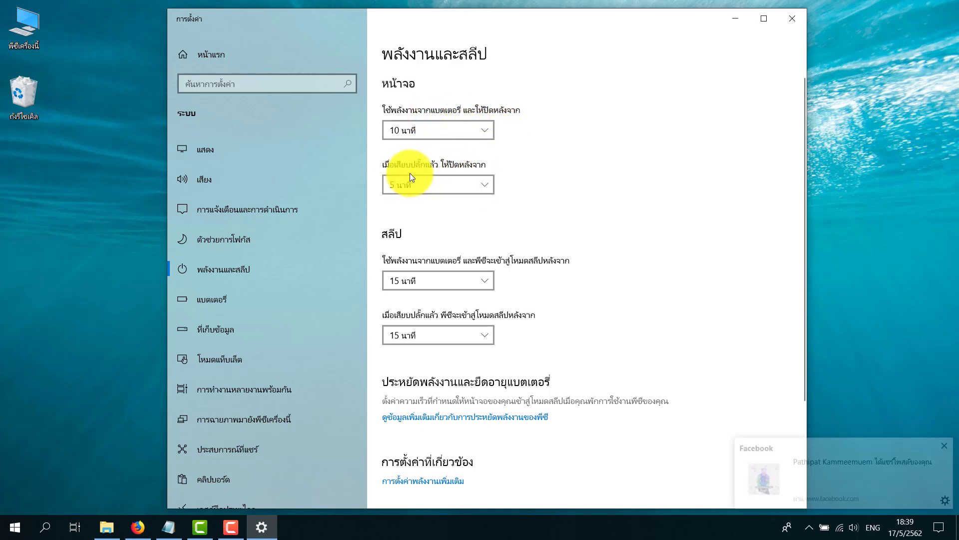
pyautogui.click(434, 179)
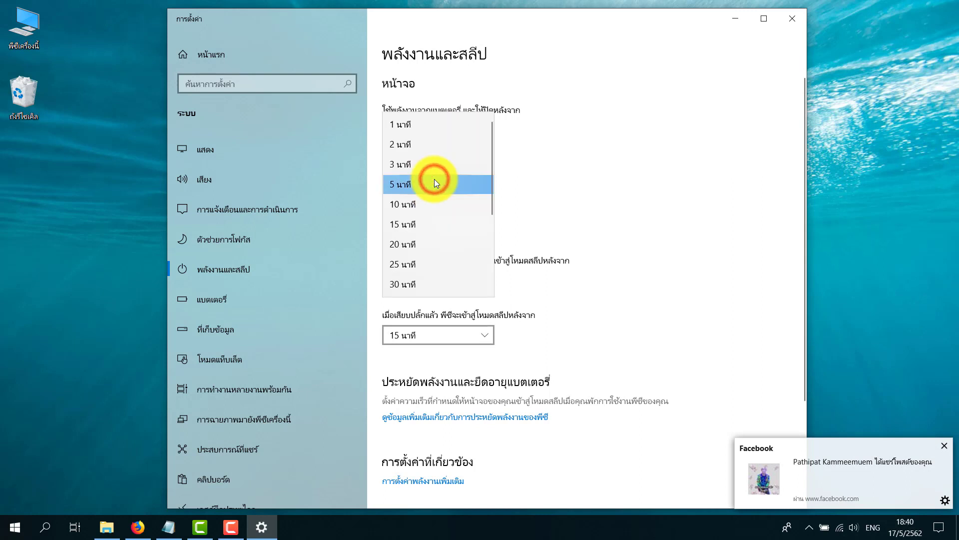
pyautogui.click(432, 220)
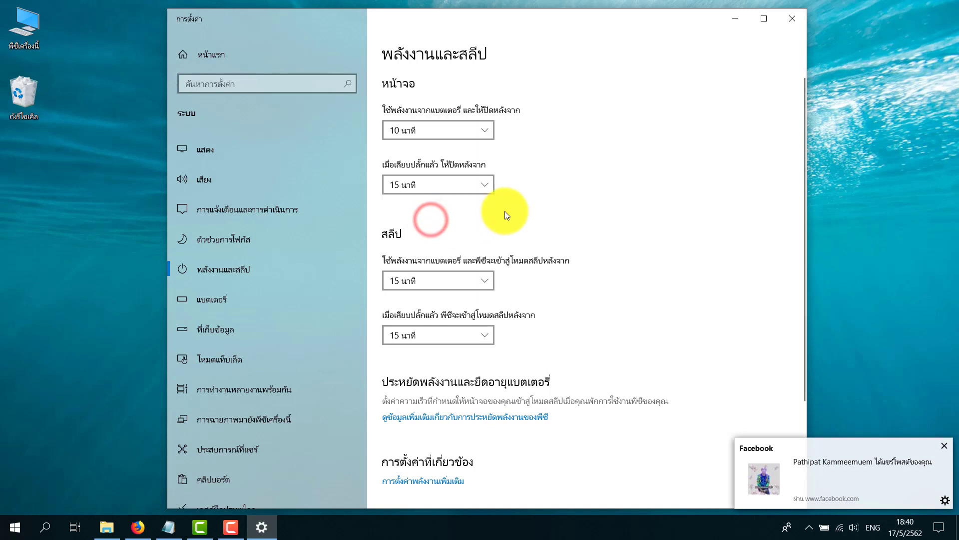
# Step: Dismiss the Facebook notification, look over the rest of the power and sleep options, and close the settings window
pyautogui.click(942, 445)
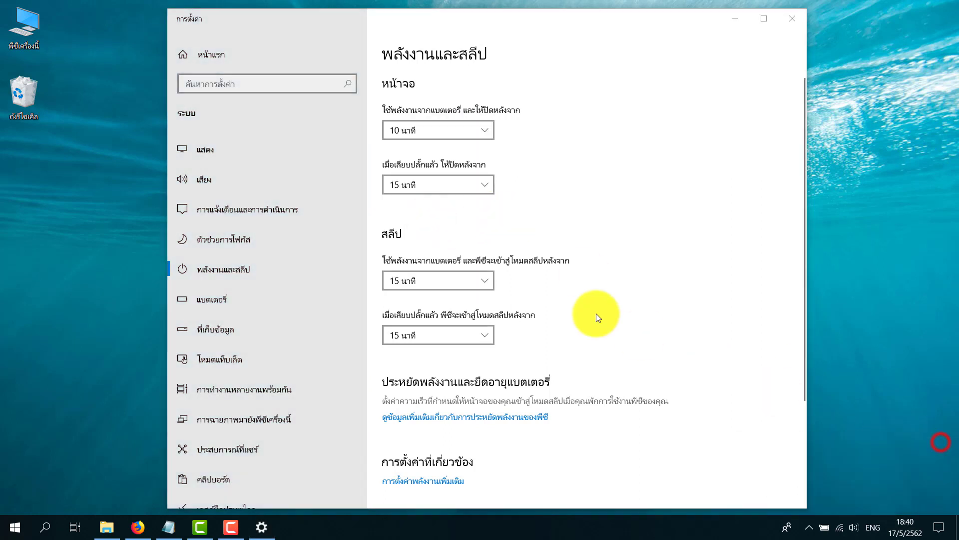
pyautogui.click(572, 235)
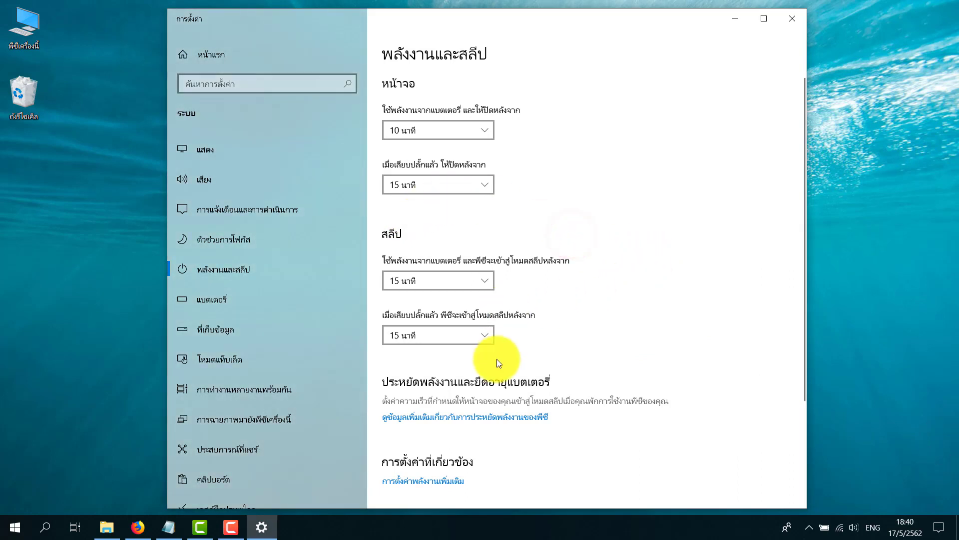
pyautogui.scroll(-3, 571, 318)
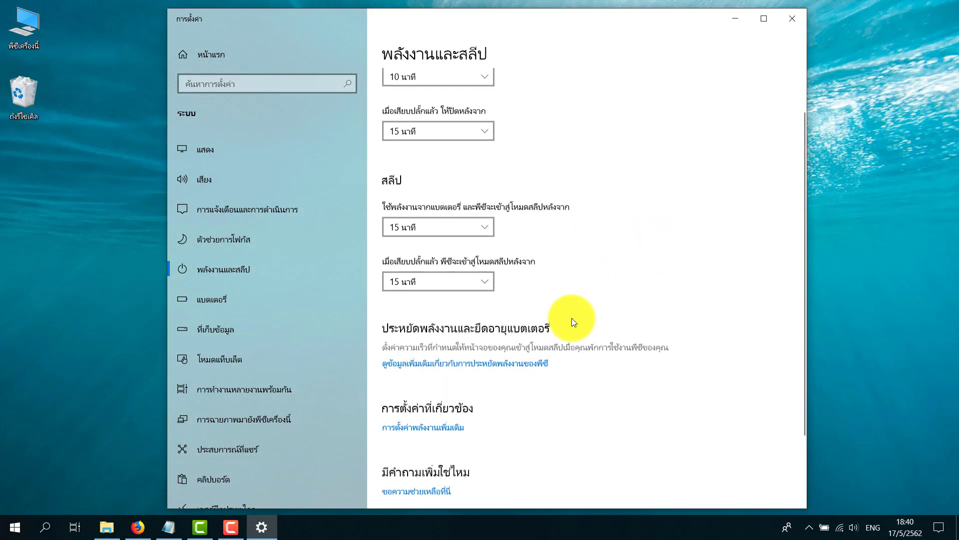
pyautogui.click(788, 18)
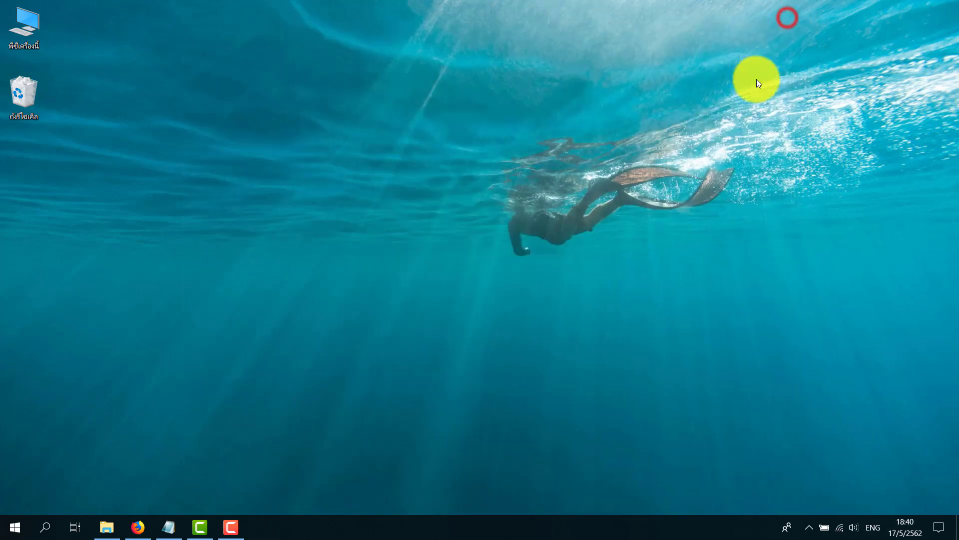
pyautogui.click(648, 233)
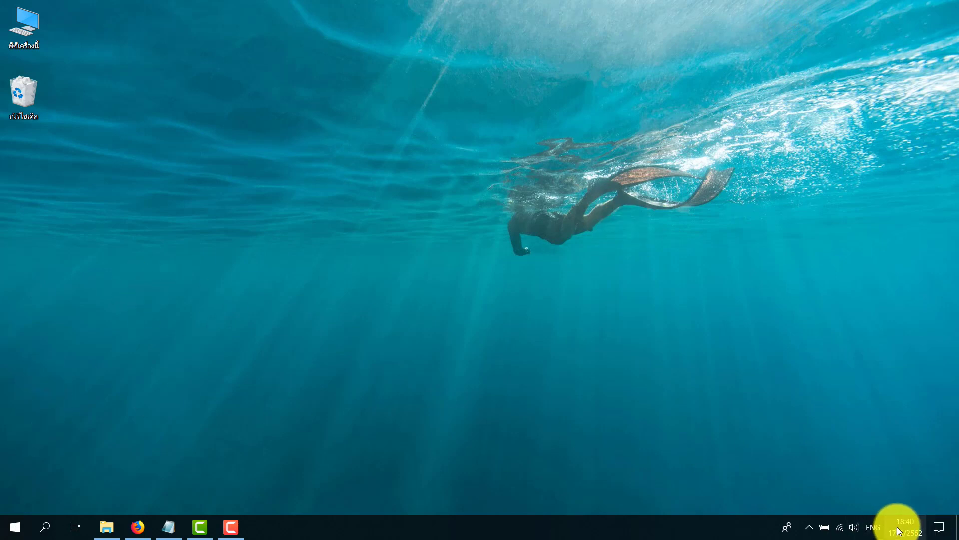
# Step: Open Windows Settings, maximize the window, and go to the time and language settings
pyautogui.moveTo(898, 530)
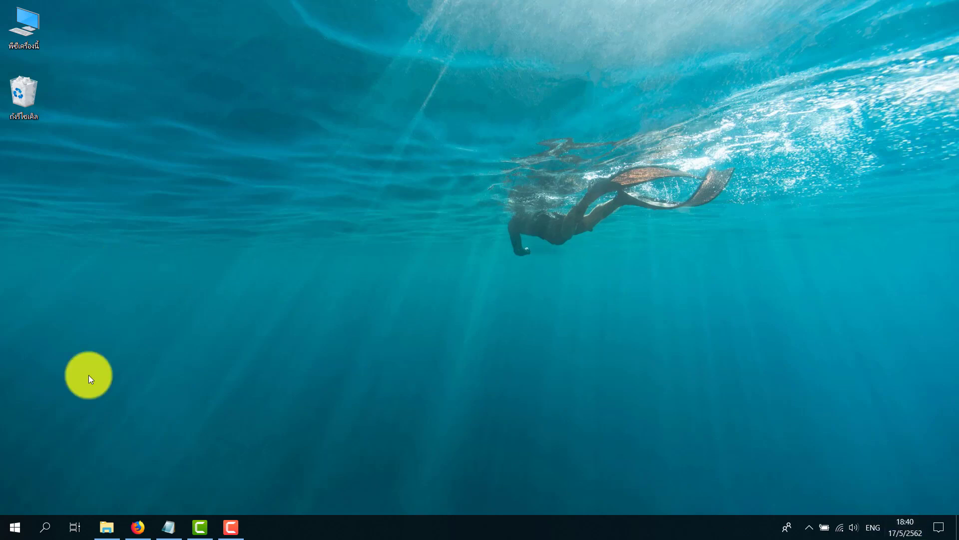
pyautogui.click(10, 525)
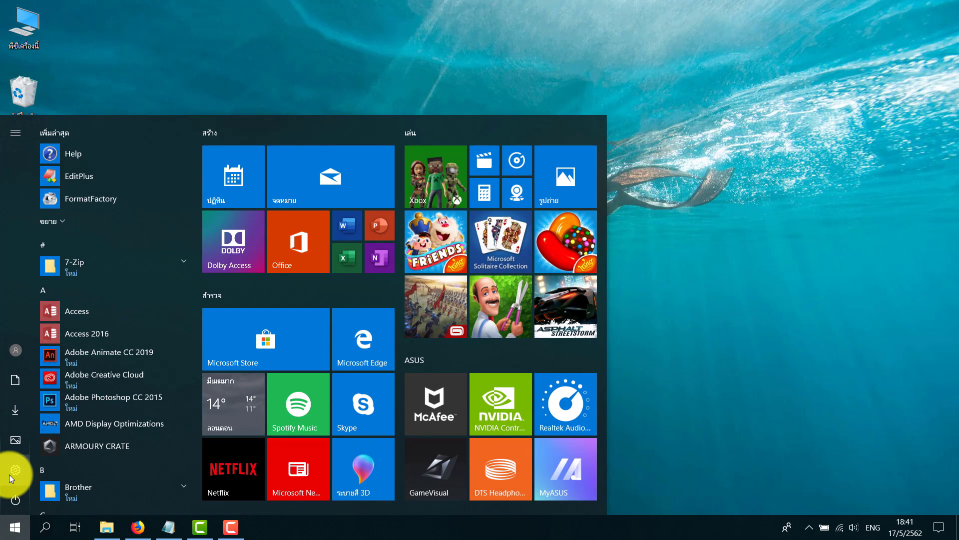
pyautogui.click(9, 475)
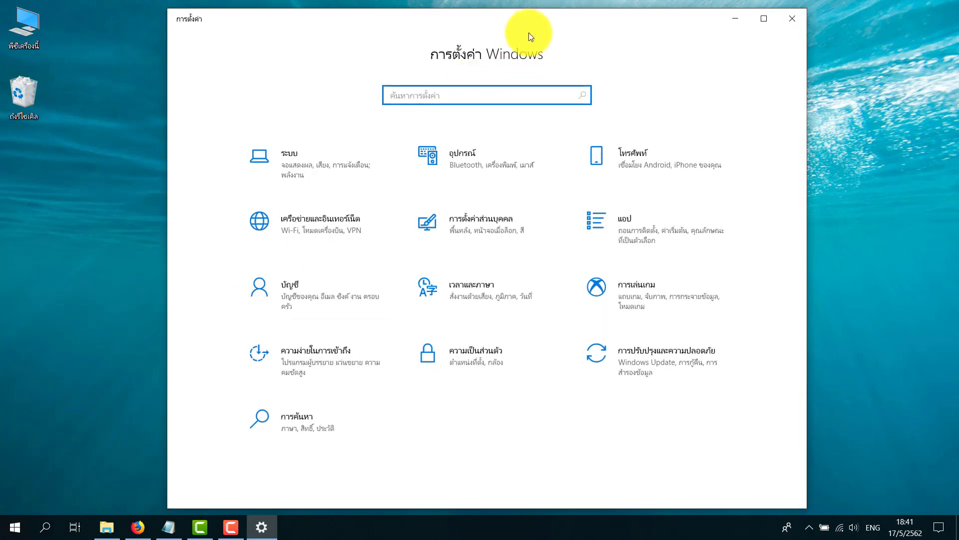
pyautogui.doubleClick(533, 25)
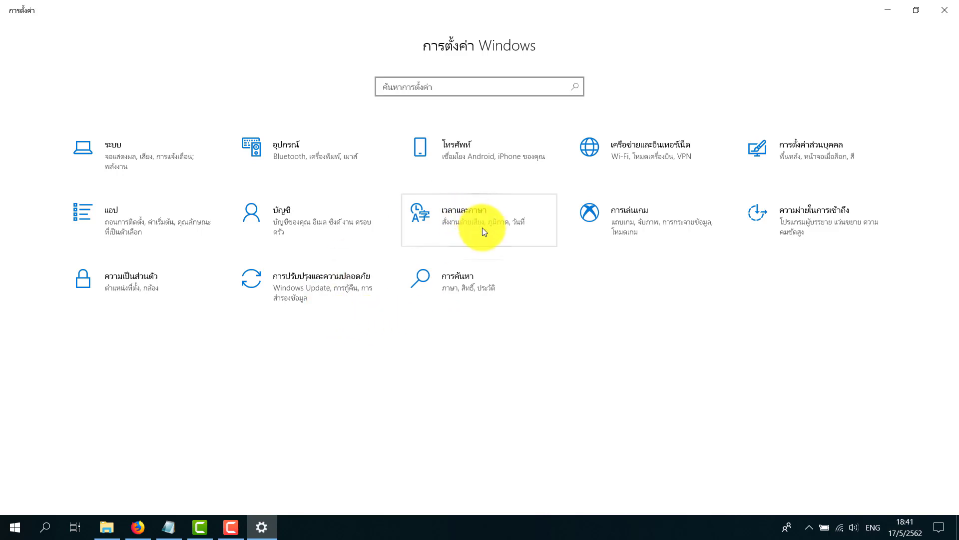
pyautogui.click(458, 218)
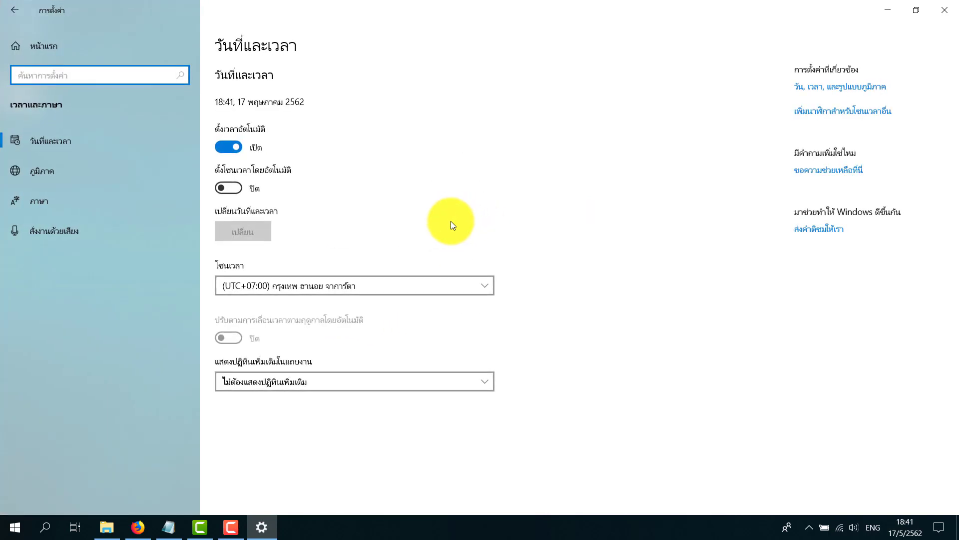
# Step: Select (UTC+07:00) Bangkok, Hanoi, Jakarta as the time zone in the date and time settings
pyautogui.click(374, 286)
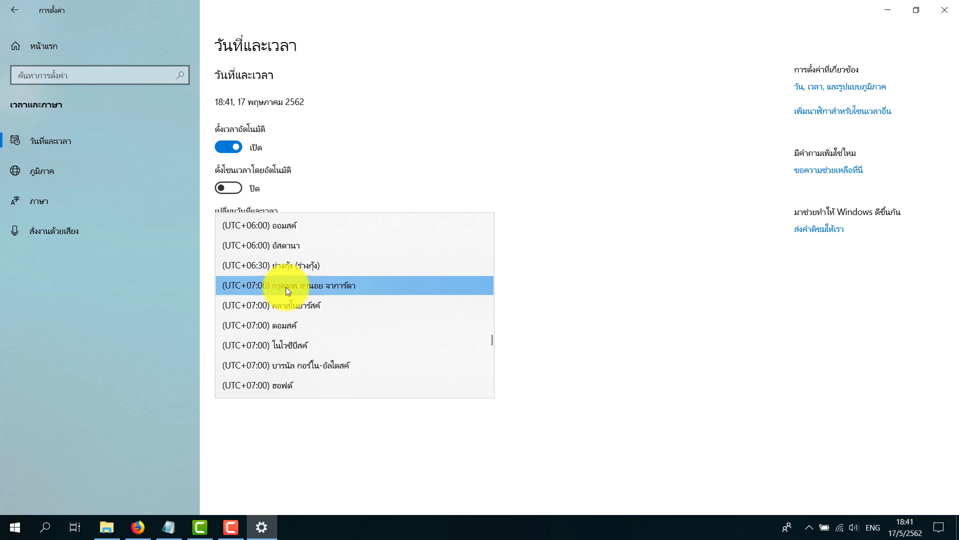
pyautogui.click(256, 288)
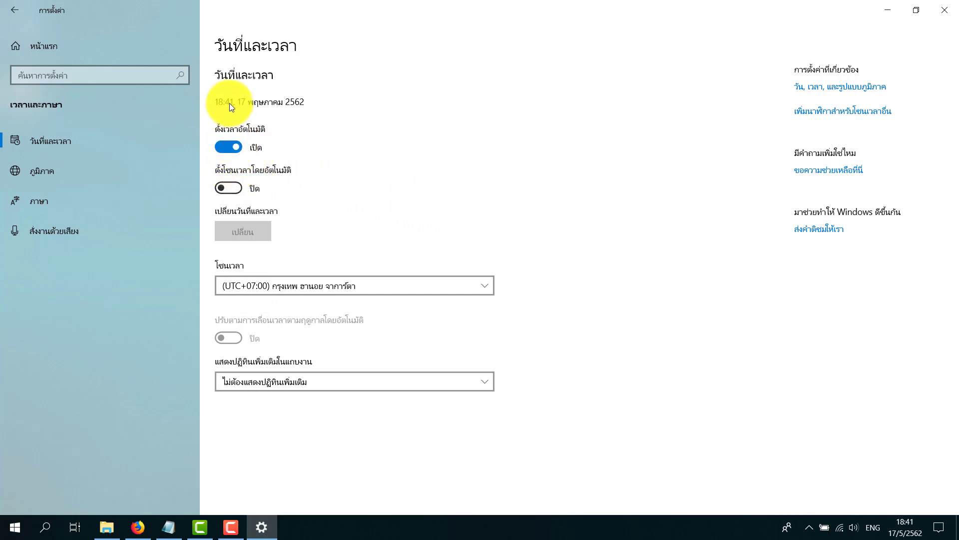
pyautogui.click(295, 285)
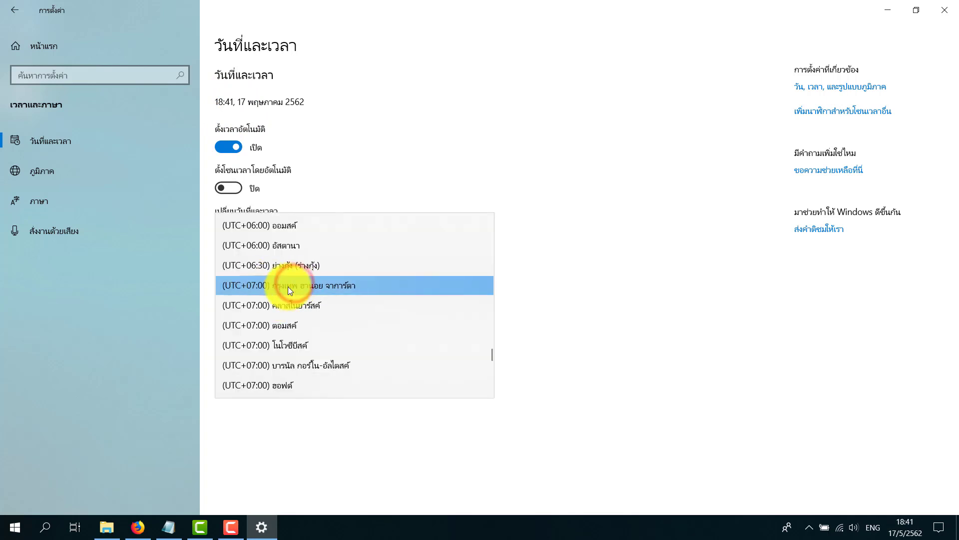
pyautogui.click(256, 283)
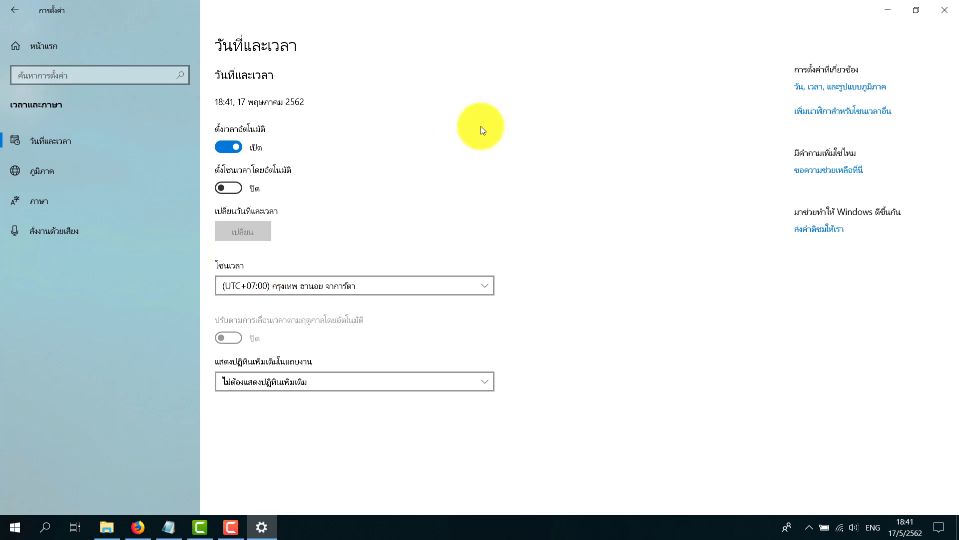
# Step: Move English (United States) above Thai in the preferred languages and check the available Windows display languages
pyautogui.click(63, 203)
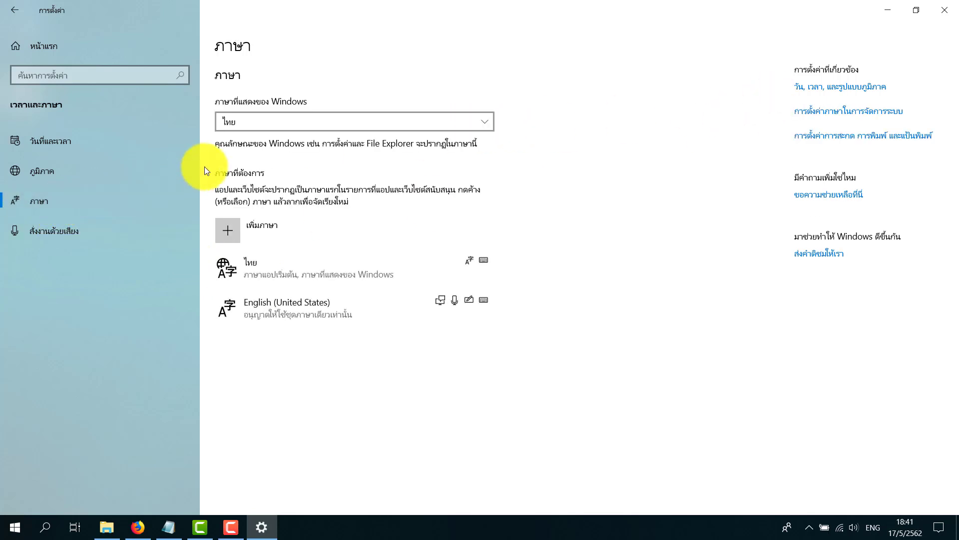
pyautogui.click(234, 130)
pyautogui.click(246, 121)
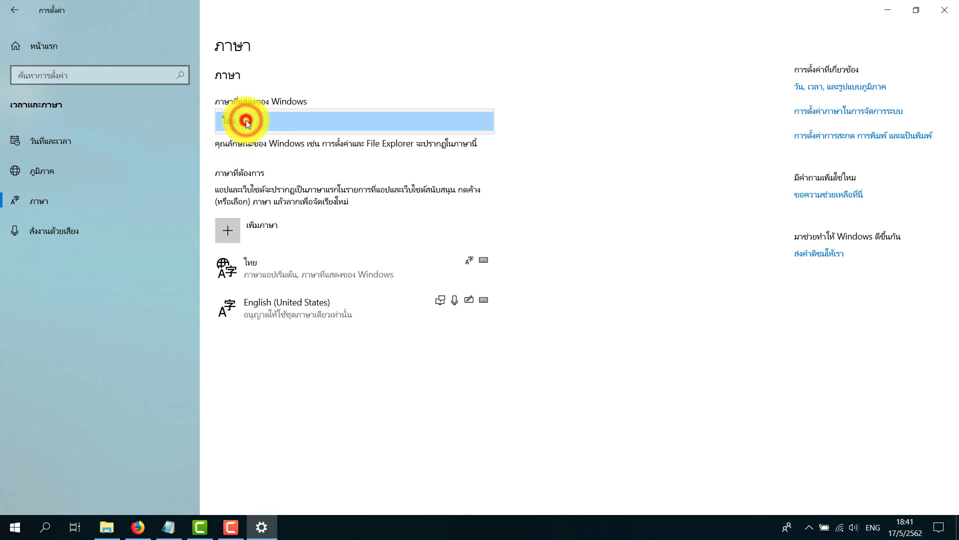
pyautogui.moveTo(361, 316); pyautogui.dragTo(359, 270)
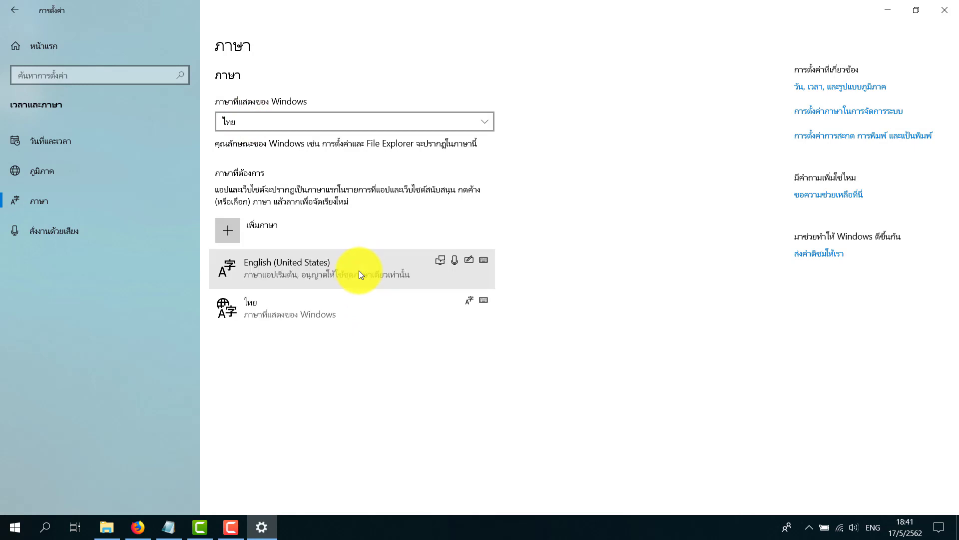
pyautogui.click(287, 123)
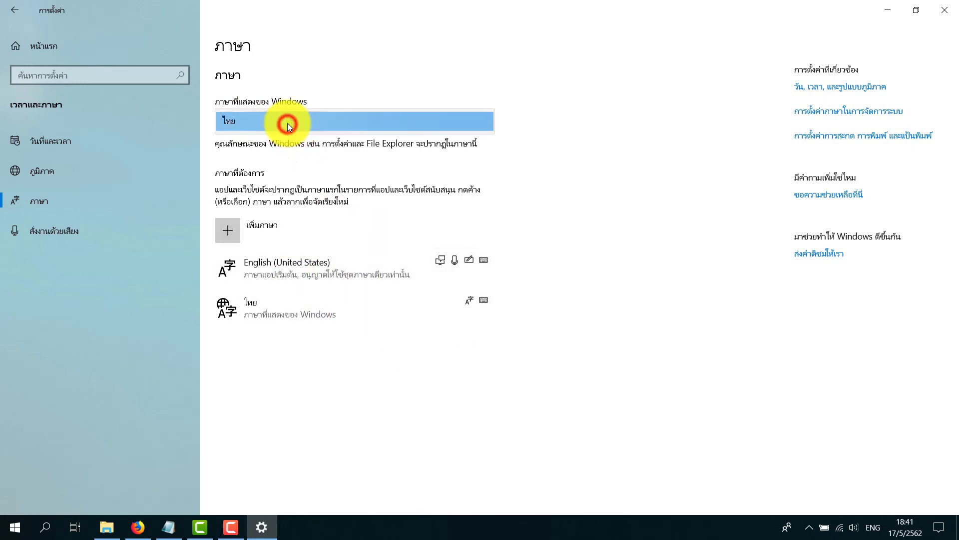
pyautogui.click(592, 349)
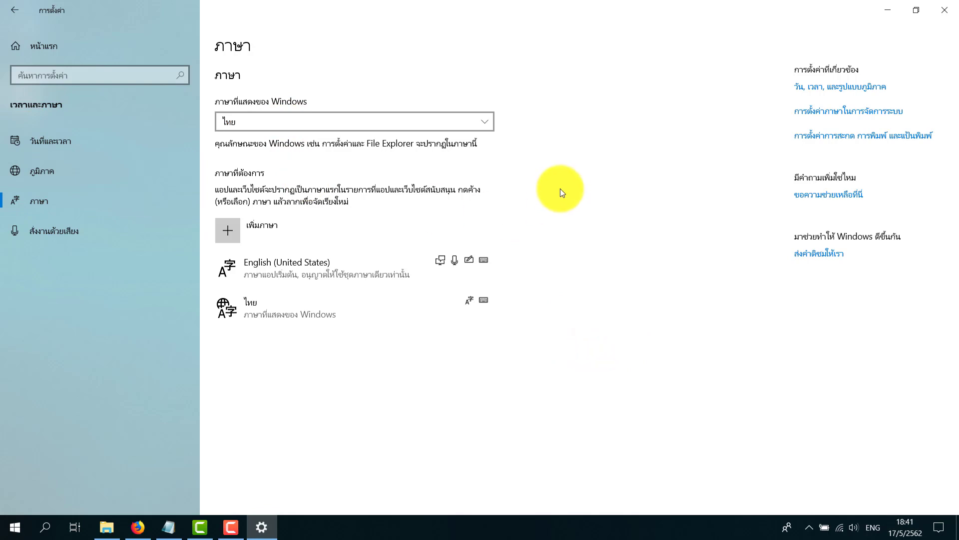
# Step: Open the spelling, typing and keyboard settings, look through the typing options, and close the settings window
pyautogui.click(814, 138)
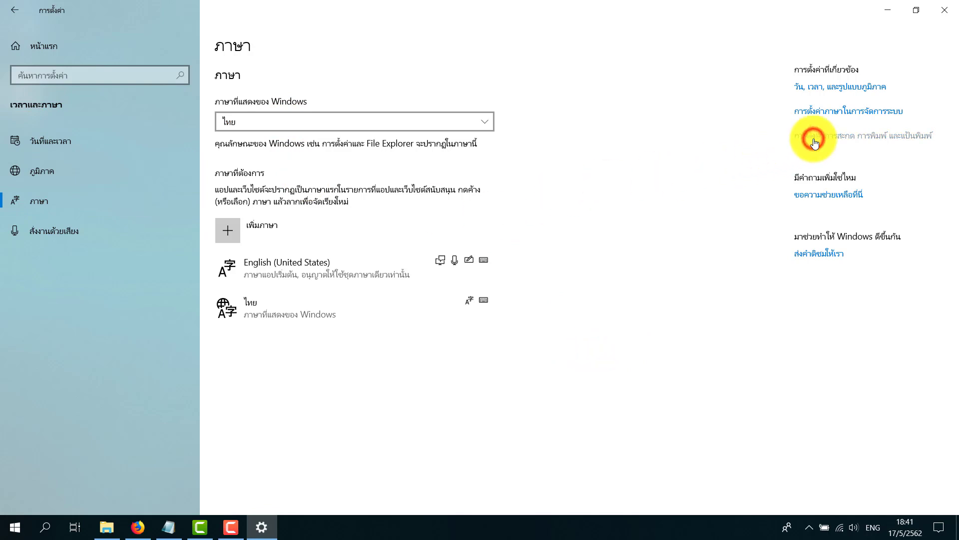
pyautogui.scroll(-5, 624, 242)
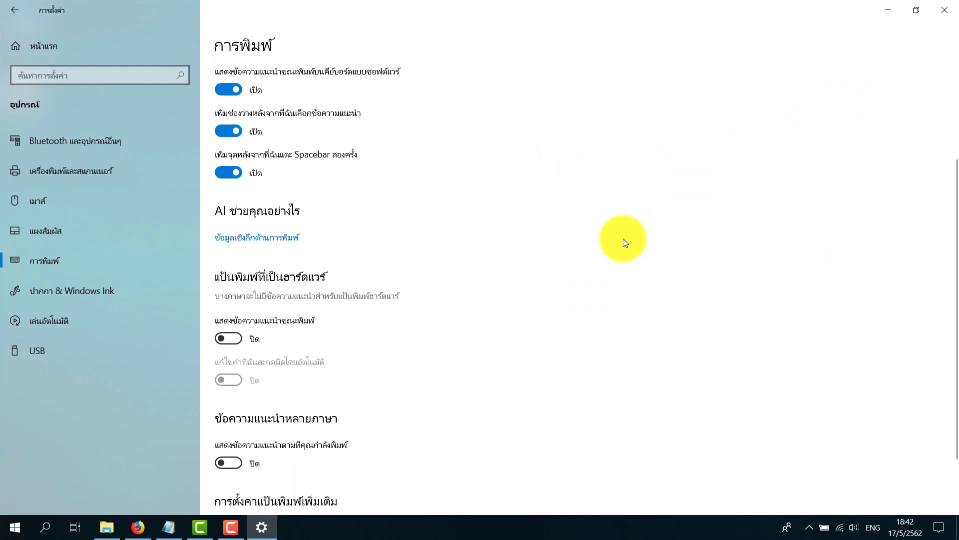
pyautogui.scroll(5, 623, 238)
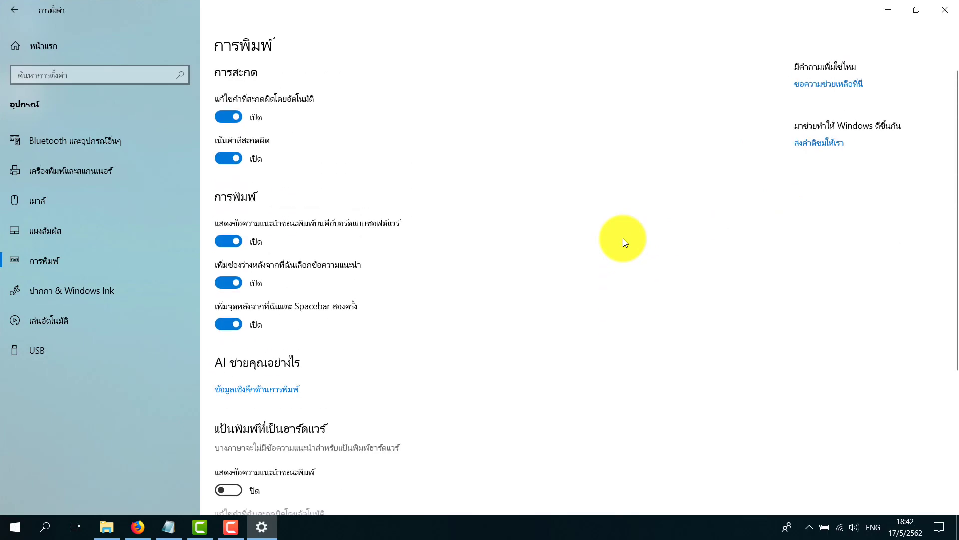
pyautogui.click(945, 10)
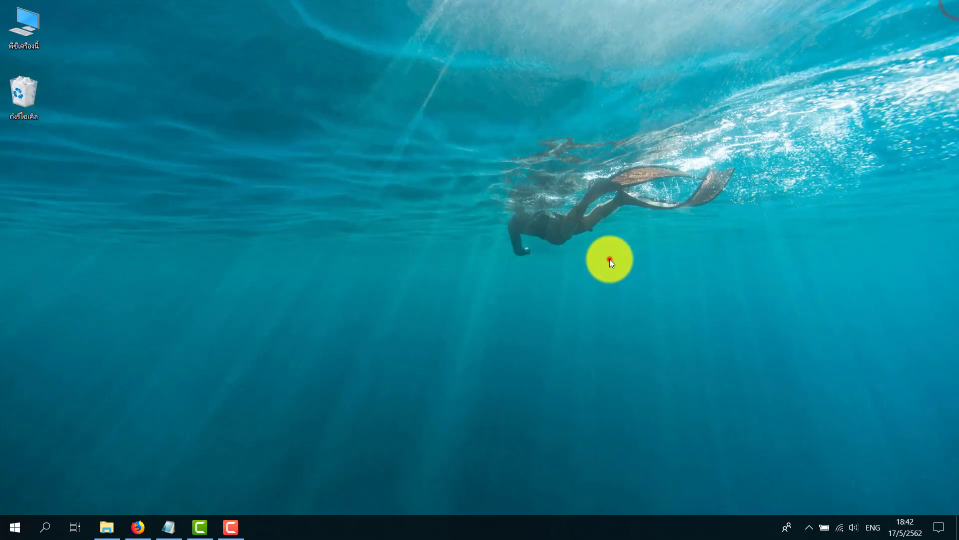
pyautogui.click(610, 258)
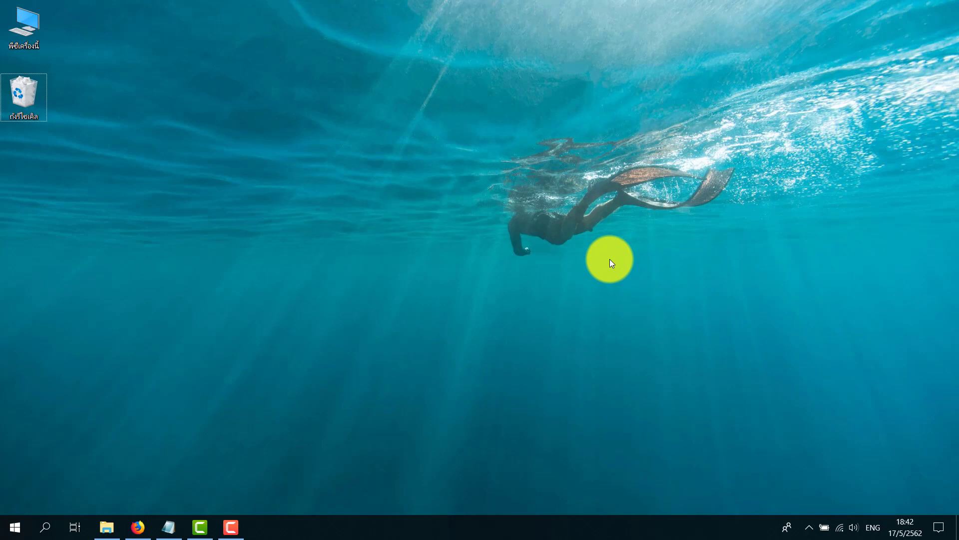